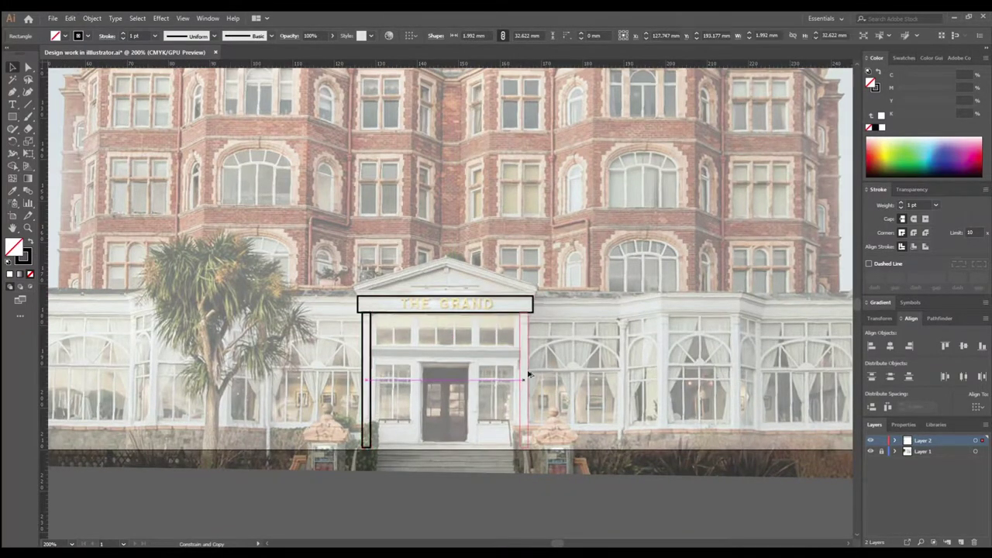
Step: Draw narrow rectangle pillars on both sides of the entrance door
click(540, 371)
click(16, 117)
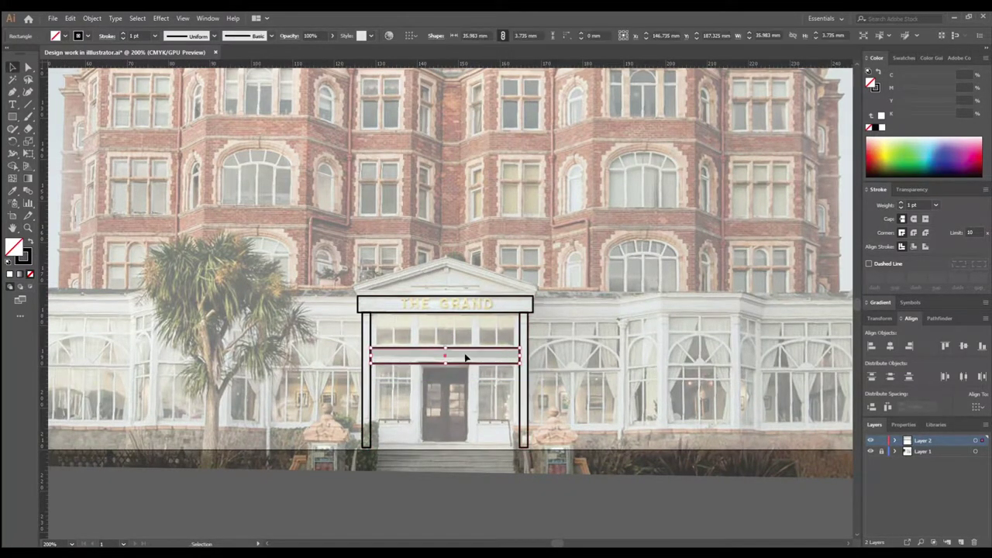
drag(418, 448, 420, 448)
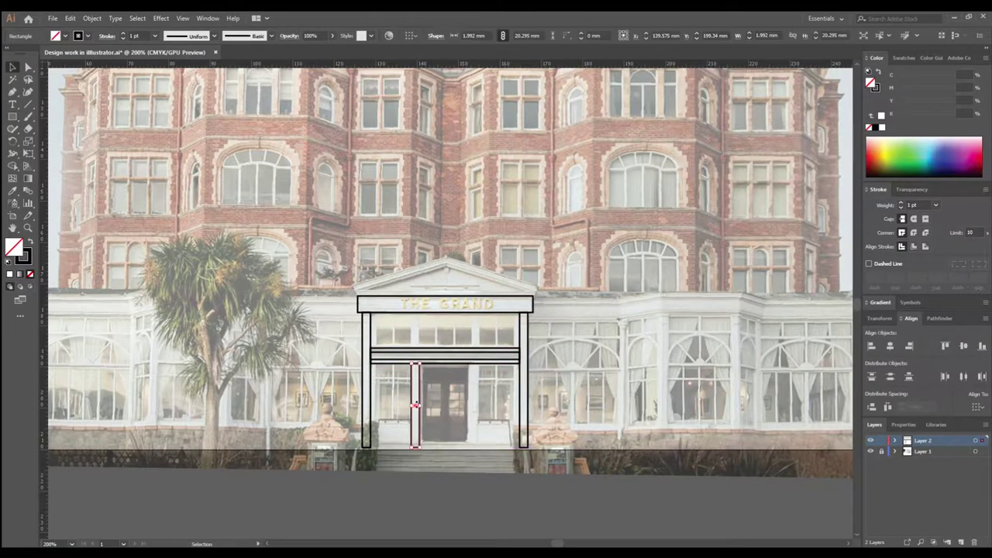
shift+click(415, 403)
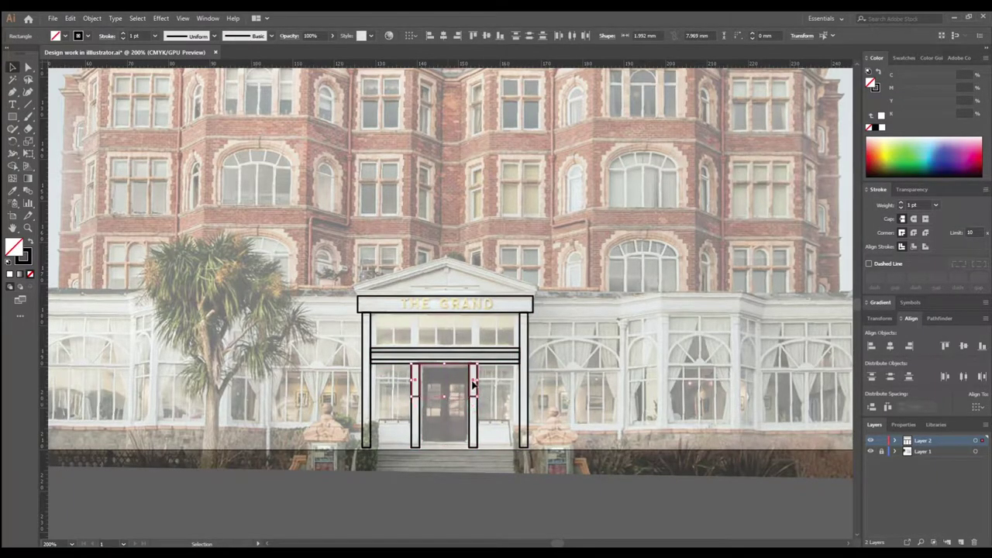
click(444, 348)
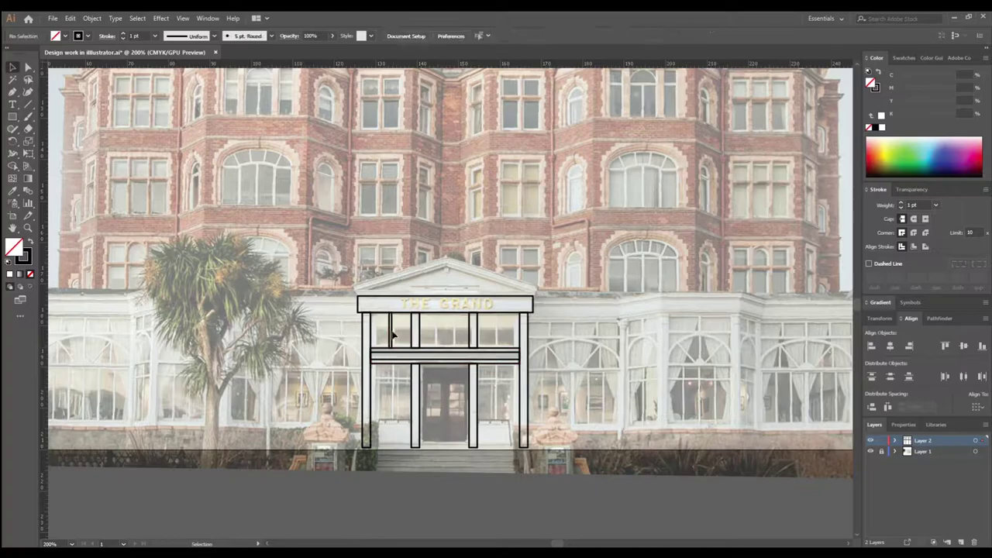
Step: Copy the thin window bars down into the lower windows and the lower-left panel across to the right
key(ctrl+equal)
key(ctrl+equal)
shift+click(355, 255)
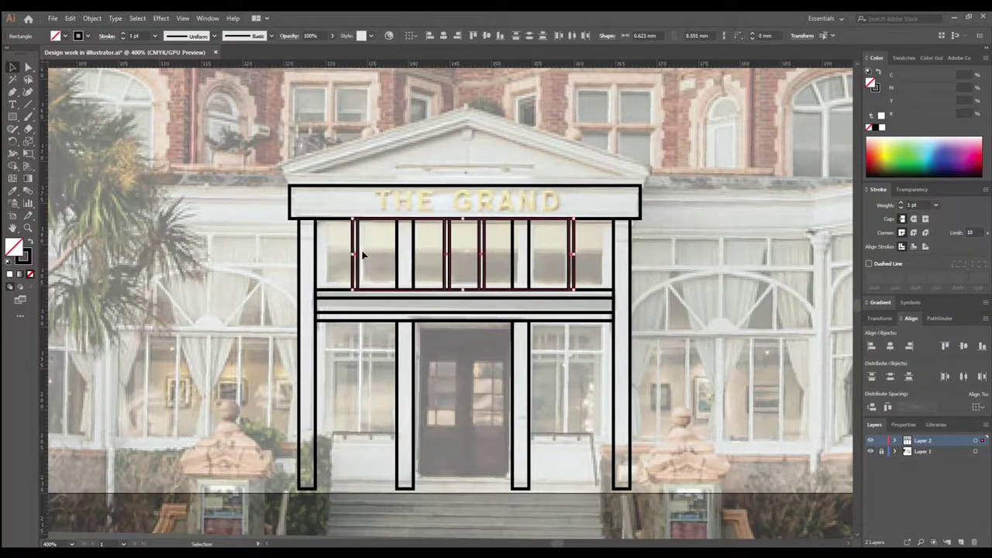
drag(355, 256, 354, 362)
drag(462, 400, 461, 436)
key(v)
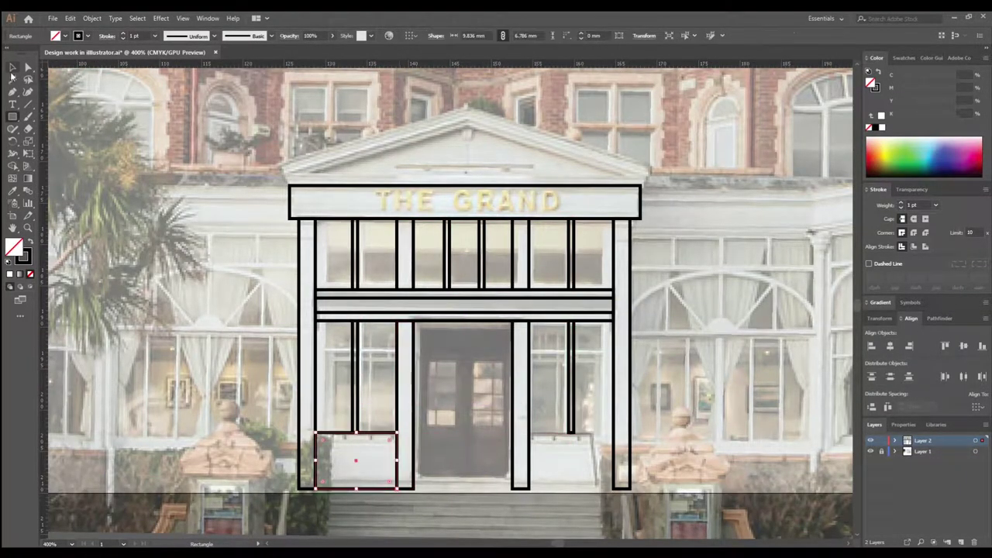
drag(355, 465, 571, 465)
Step: Pen-draw the angled left door jamb and reflect a copy onto the right side
scroll(574, 458, up, 5)
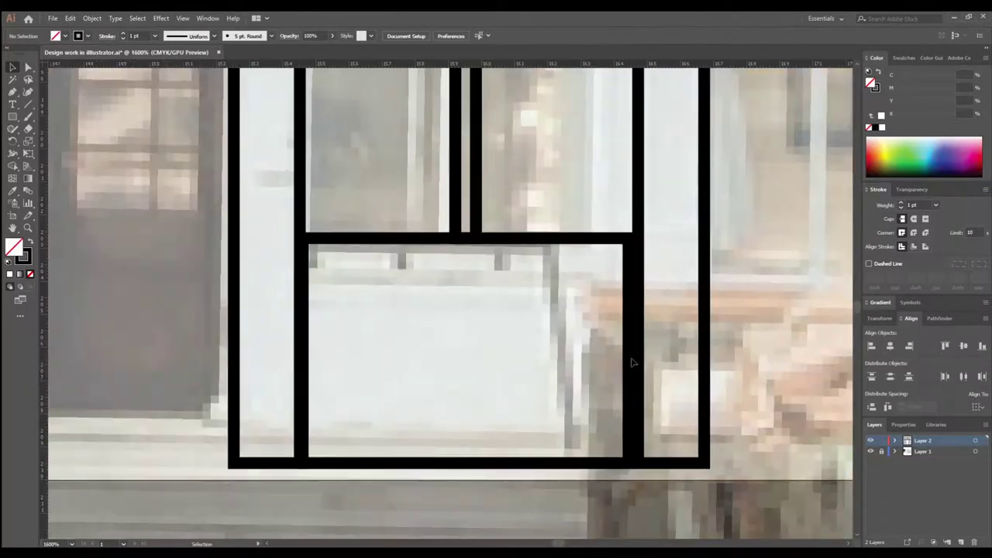
scroll(660, 358, down, 6)
scroll(661, 358, up, 3)
scroll(465, 264, up, 3)
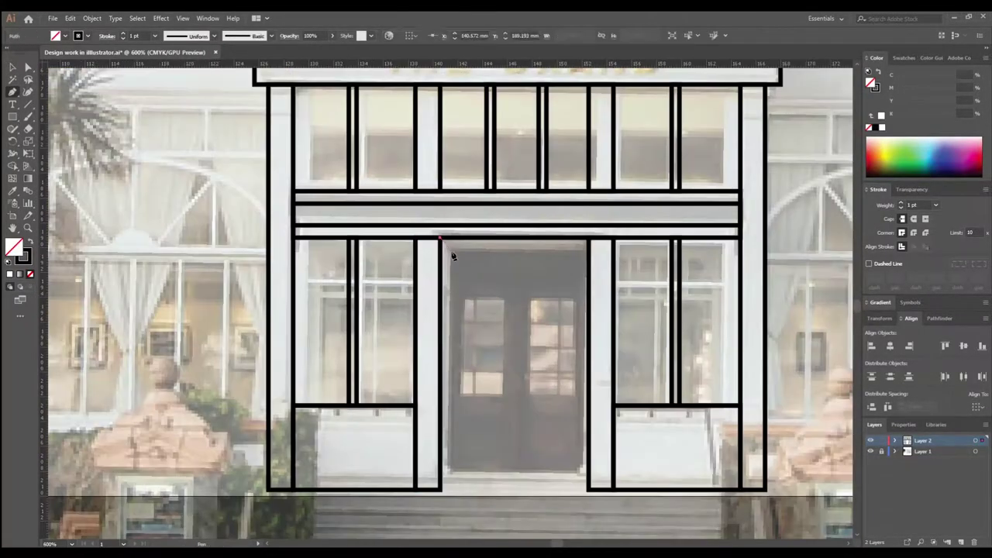
key(p)
click(453, 449)
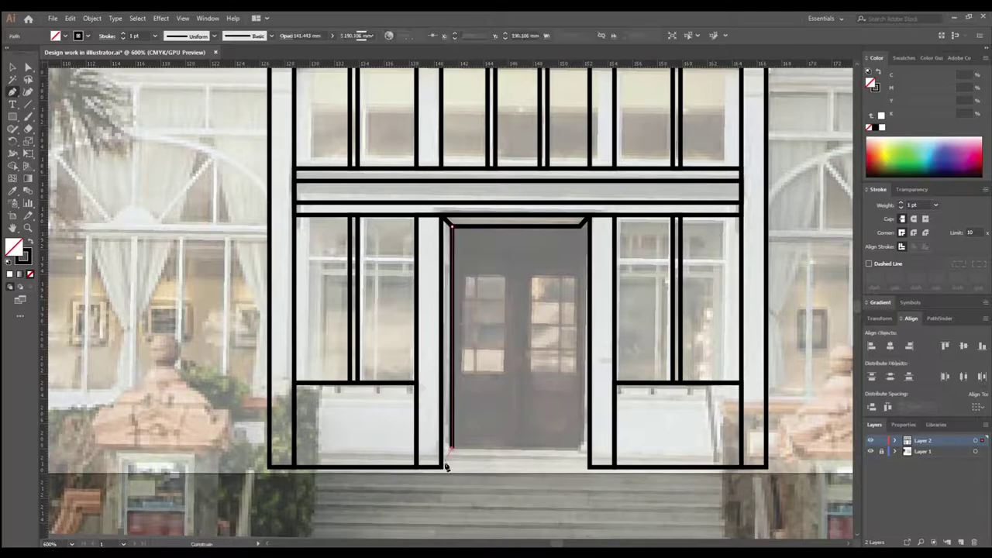
click(440, 468)
click(444, 220)
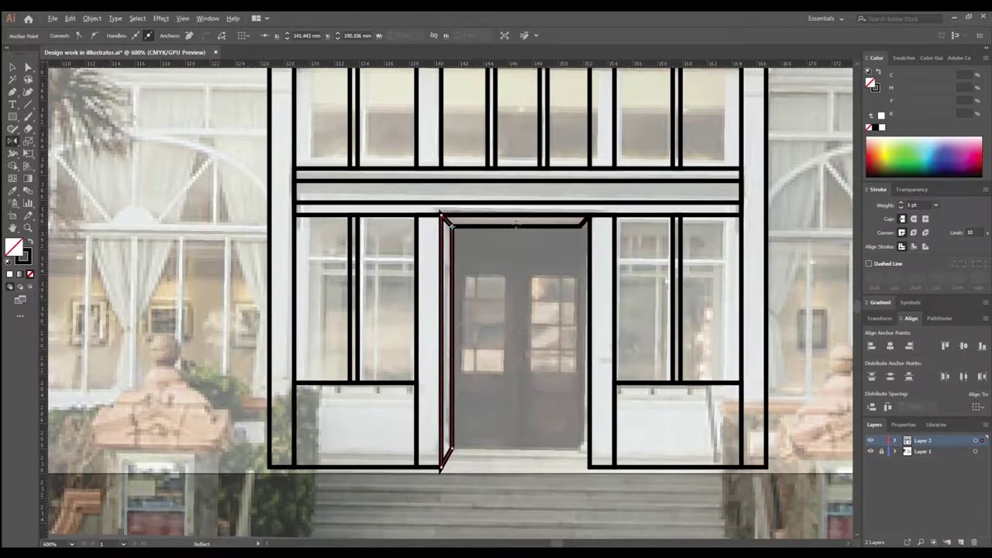
drag(516, 226, 517, 434)
scroll(610, 329, down, 3)
key(ctrl+shift+a)
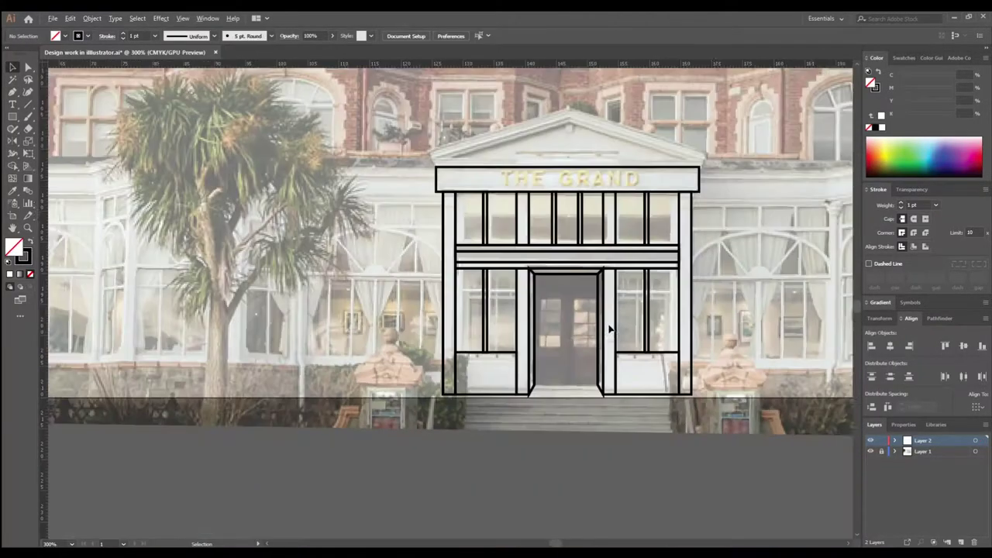
scroll(610, 330, up, 3)
Step: Draw the centre divider and glass strips, then copy the pane bar grid onto the right door
drag(471, 211, 489, 432)
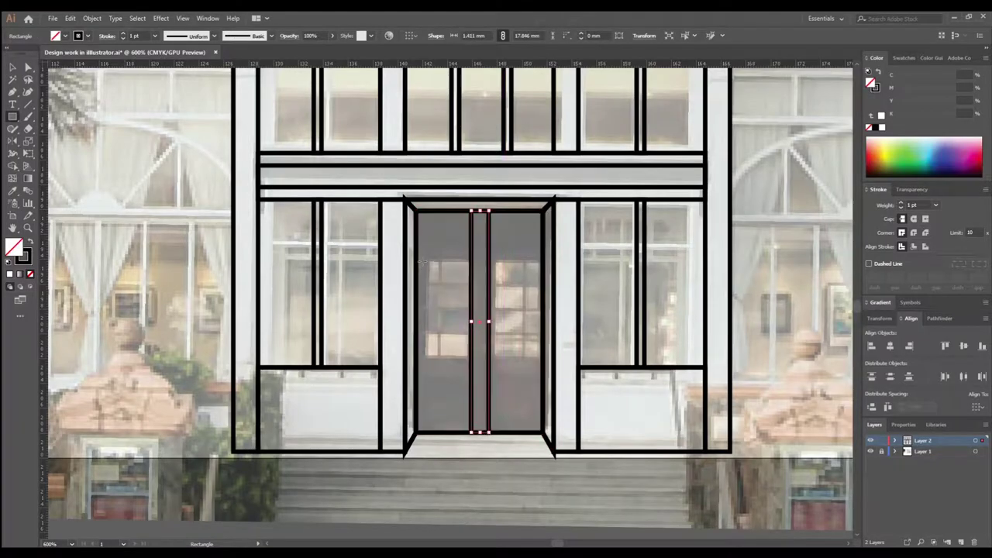
scroll(457, 287, up, 3)
mouse_move(482, 302)
mouse_down()
mouse_move(427, 302)
mouse_move(458, 302)
mouse_up()
click(489, 248)
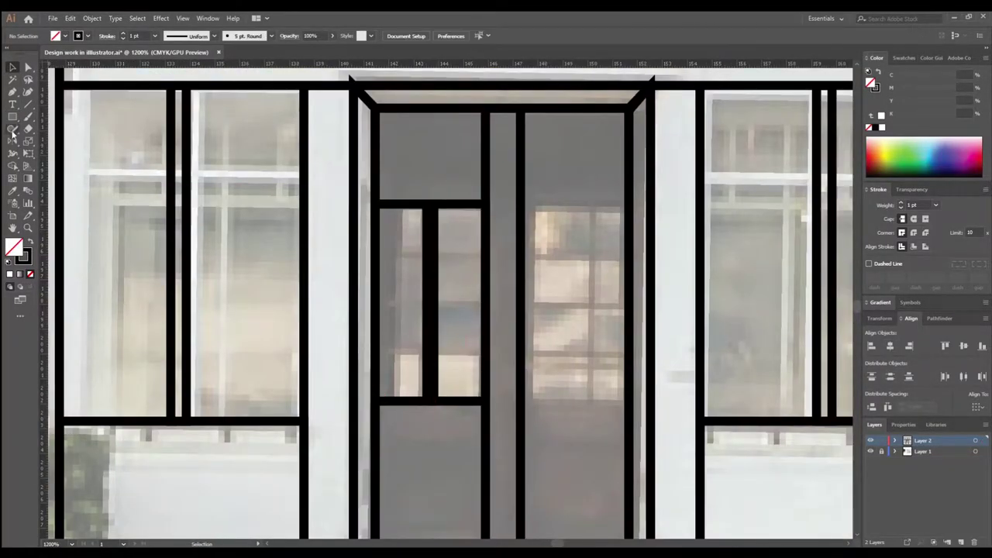
drag(485, 258, 471, 262)
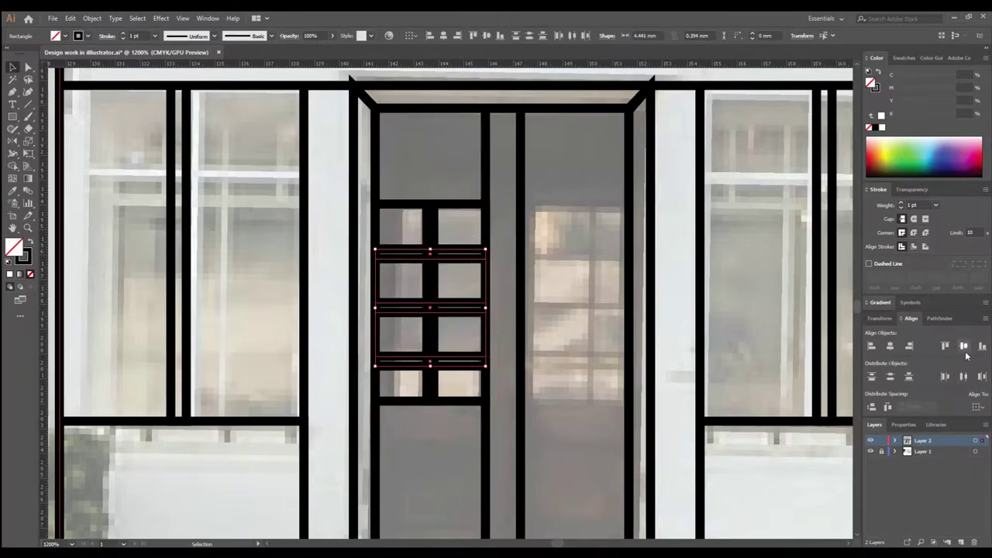
mouse_move(680, 355)
mouse_down()
mouse_move(455, 215)
mouse_move(585, 262)
mouse_up()
Step: Pen-trace two closed triangular pediment outlines from the apex above THE GRAND sign
scroll(527, 232, down, 5)
scroll(527, 210, up, 2)
key(p)
click(528, 209)
click(350, 287)
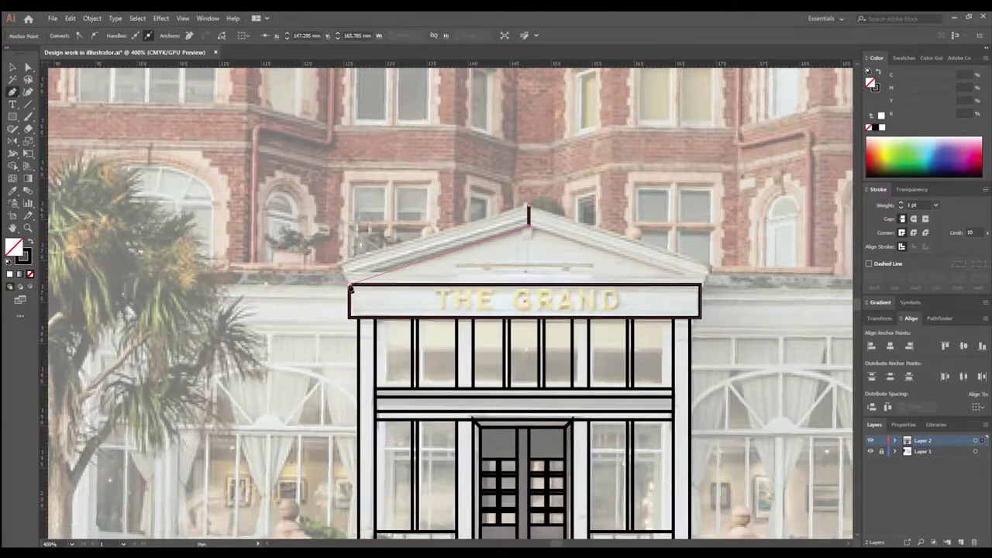
click(529, 208)
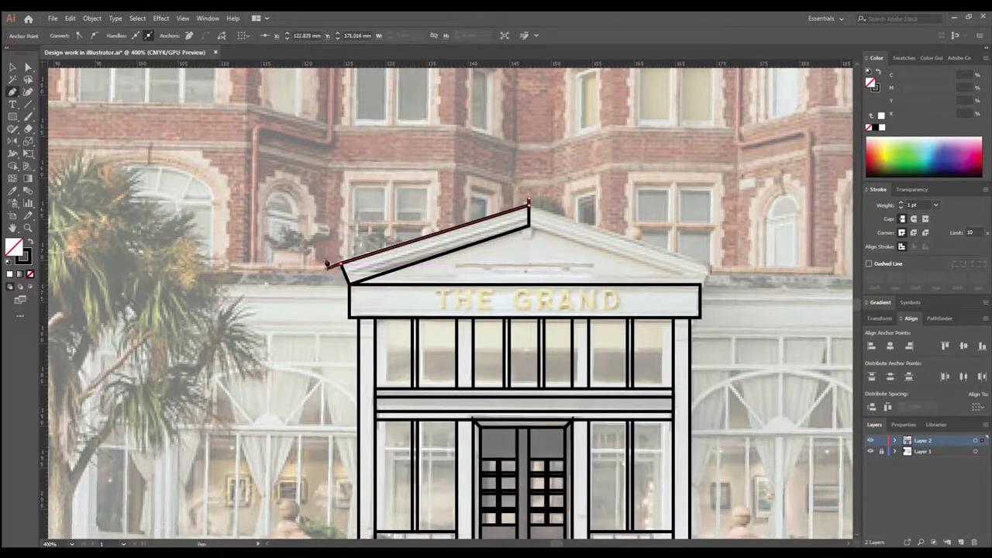
click(528, 201)
key(v)
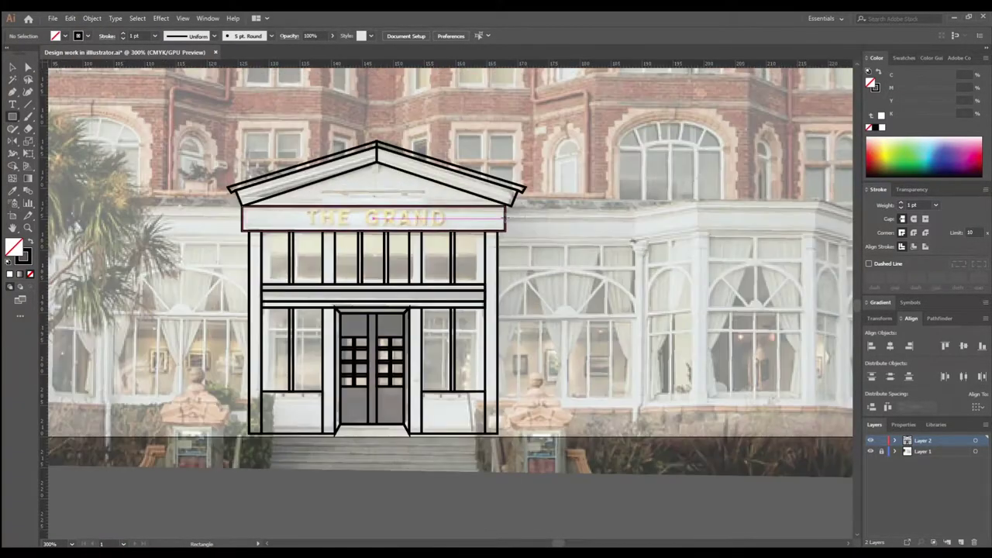
Step: Draw the double roof bands right of the portico and extend the roofline to the corner
drag(497, 215, 637, 237)
key(ctrl+plus)
key(ctrl+plus)
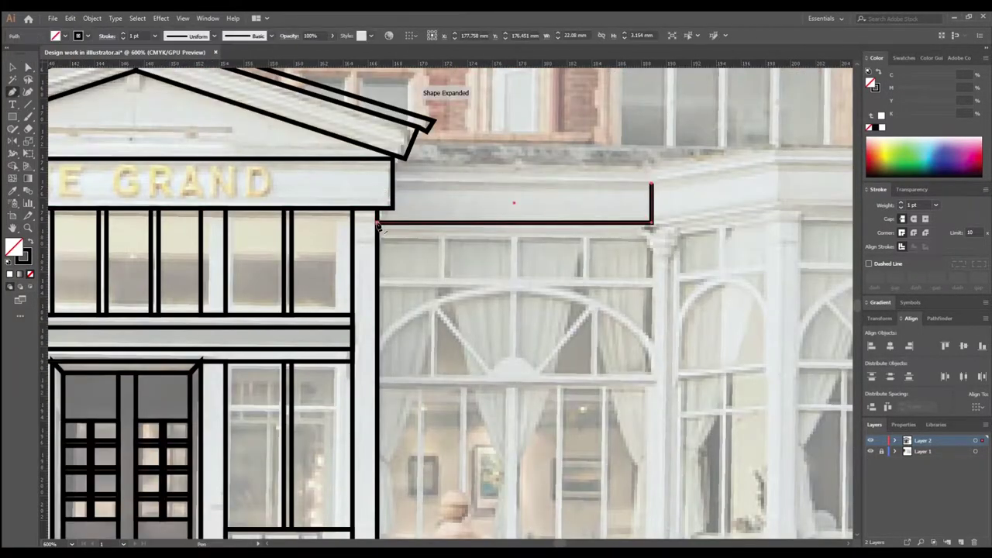
key(p)
click(655, 187)
key(m)
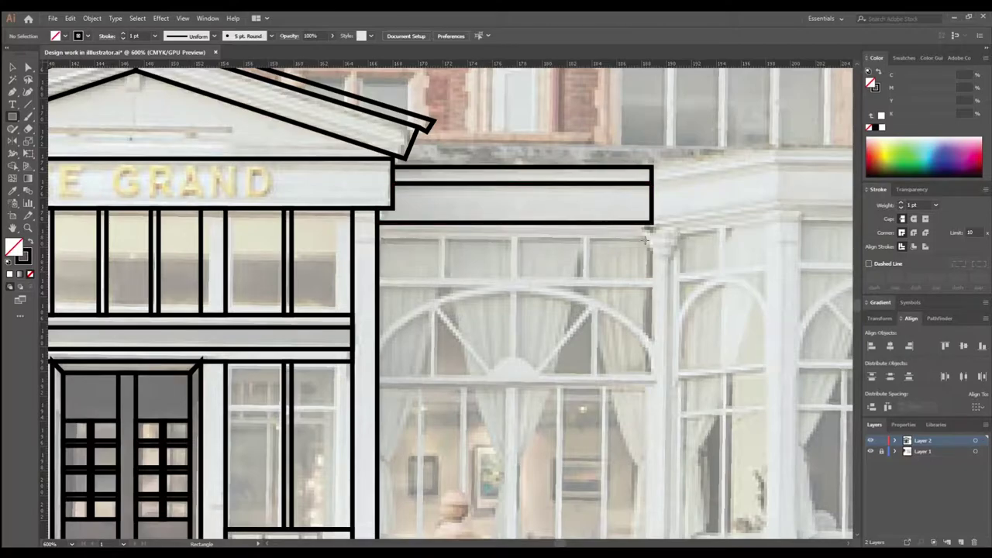
drag(377, 223, 652, 240)
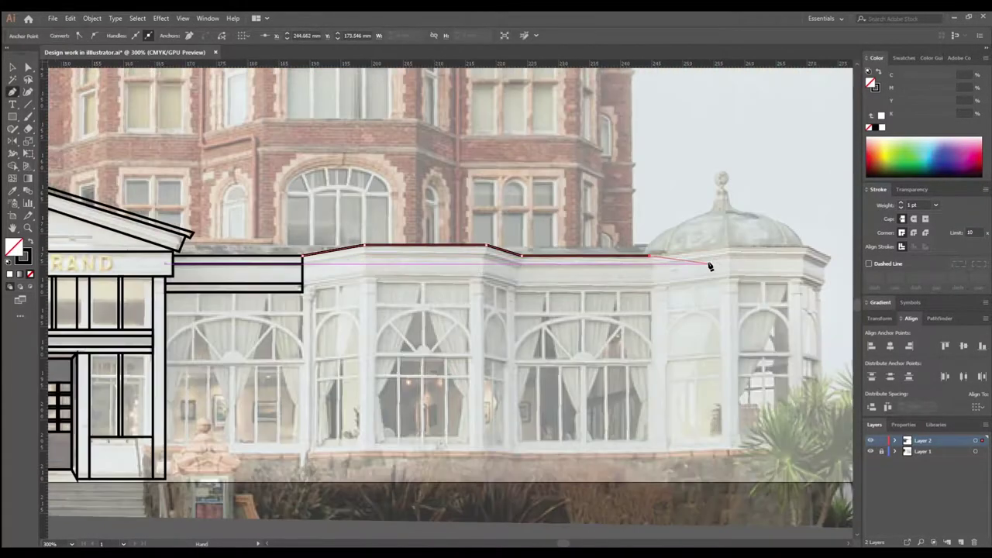
click(829, 254)
ctrl+click(587, 262)
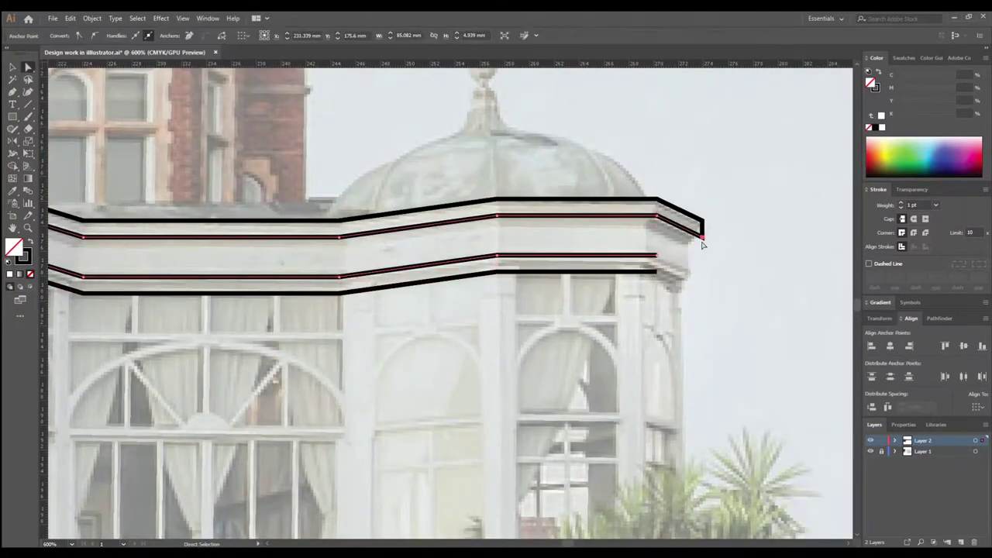
Step: Continue the lower roof band from its end point and draw the first column below
click(702, 239)
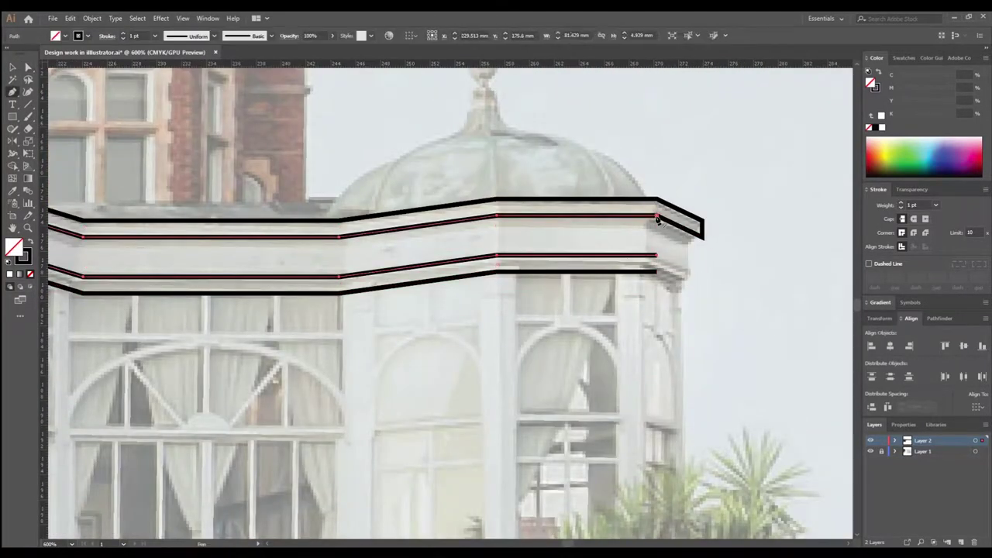
key(p)
click(657, 272)
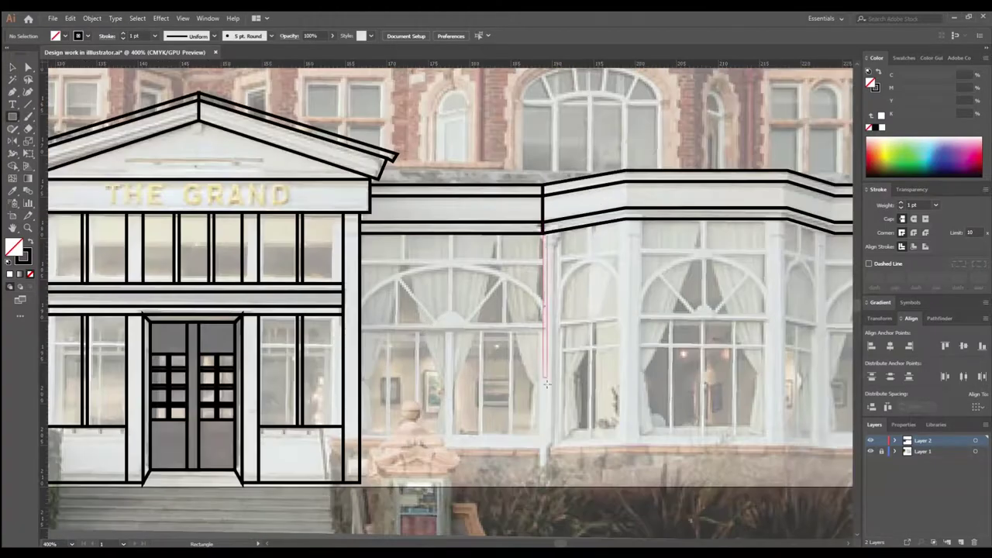
key(ctrl+z)
mouse_move(547, 382)
mouse_down()
mouse_move(551, 452)
mouse_move(580, 221)
mouse_up()
Step: Draw four tall column rectangles along the conservatory wing toward the domed corner
scroll(558, 448, right, 2)
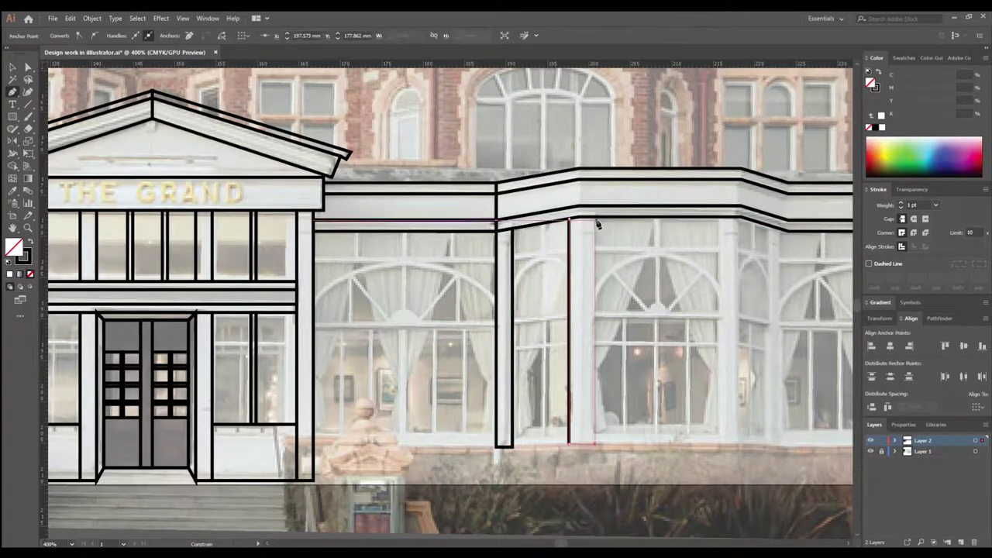
scroll(605, 217, right, 4)
drag(649, 440, 626, 211)
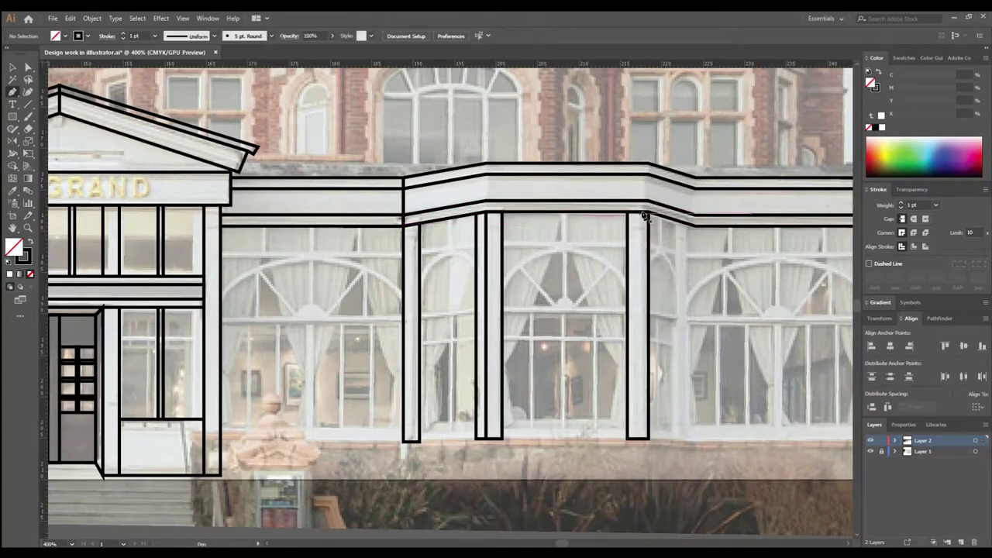
scroll(571, 434, right, 5)
mouse_move(581, 434)
mouse_down()
mouse_move(571, 215)
mouse_move(595, 419)
mouse_up()
scroll(571, 215, right, 8)
scroll(601, 186, right, 3)
drag(602, 181, 611, 414)
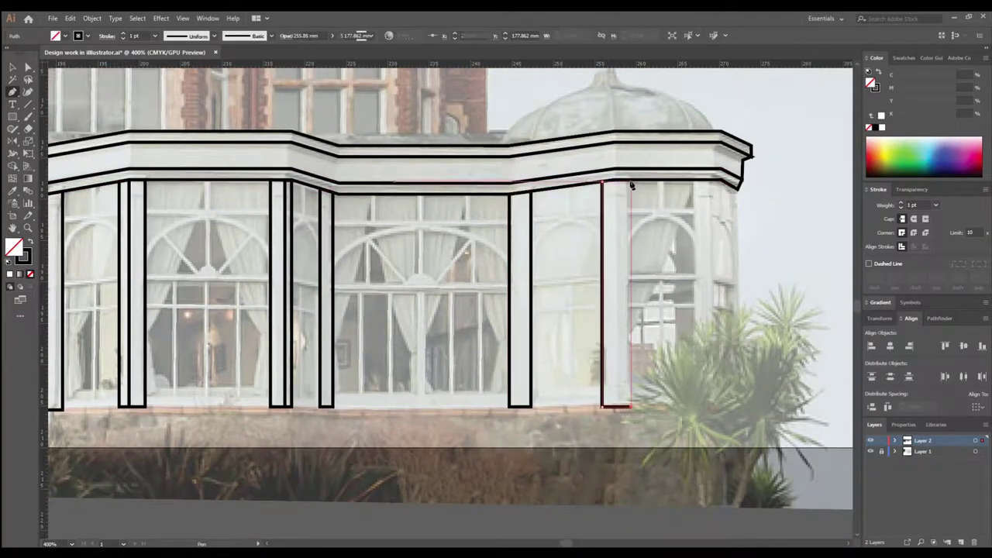
drag(695, 181, 702, 405)
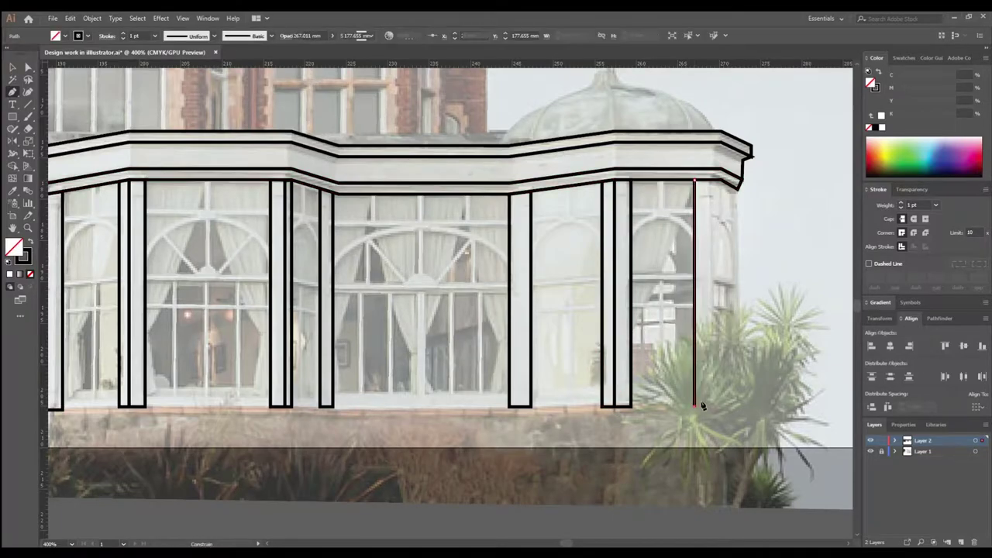
Step: Pen-trace the angled corner post and draw a roof band over the left wing
click(711, 407)
click(738, 380)
click(738, 189)
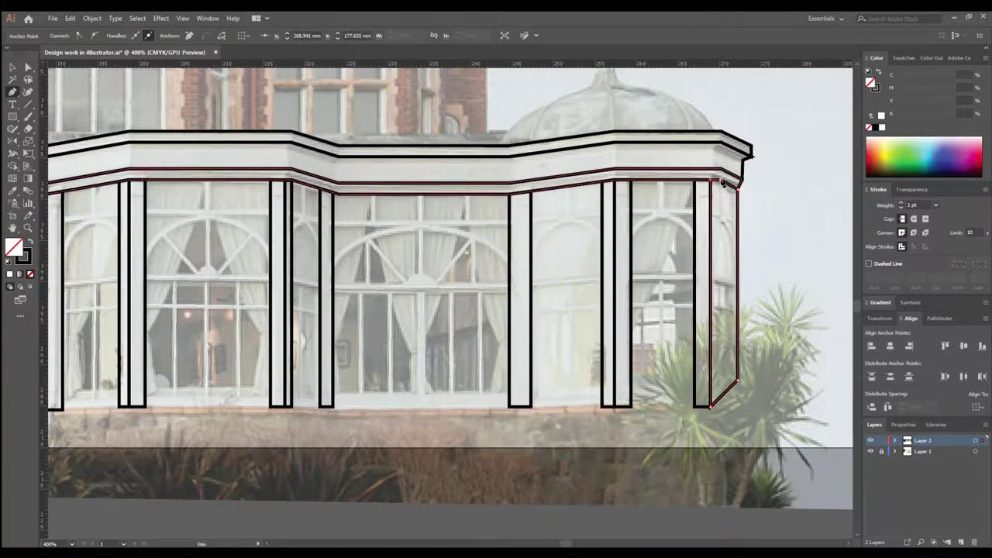
click(721, 182)
scroll(722, 163, down, 1)
scroll(660, 159, left, 5)
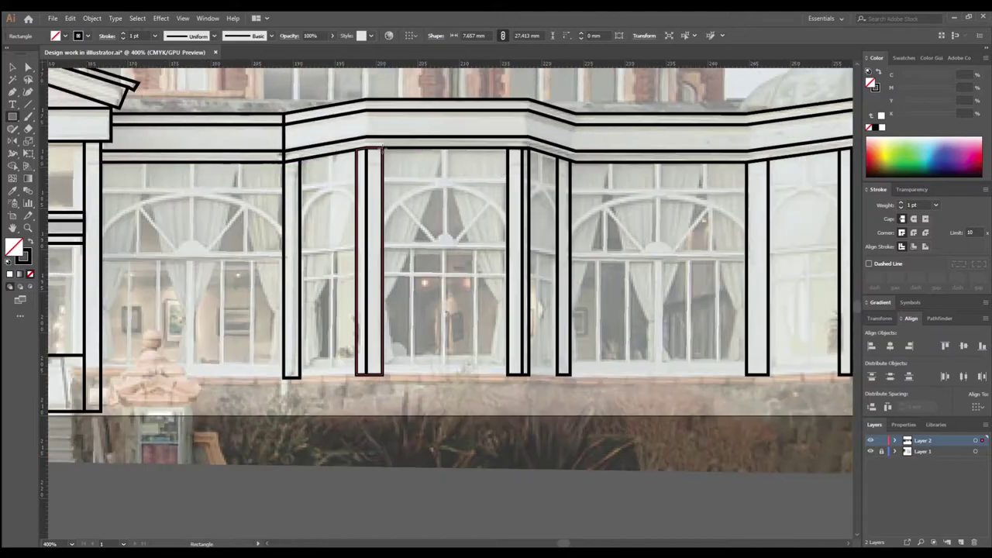
drag(347, 152, 164, 160)
Step: Pen-outline two tall conservatory window panels as closed shapes
key(p)
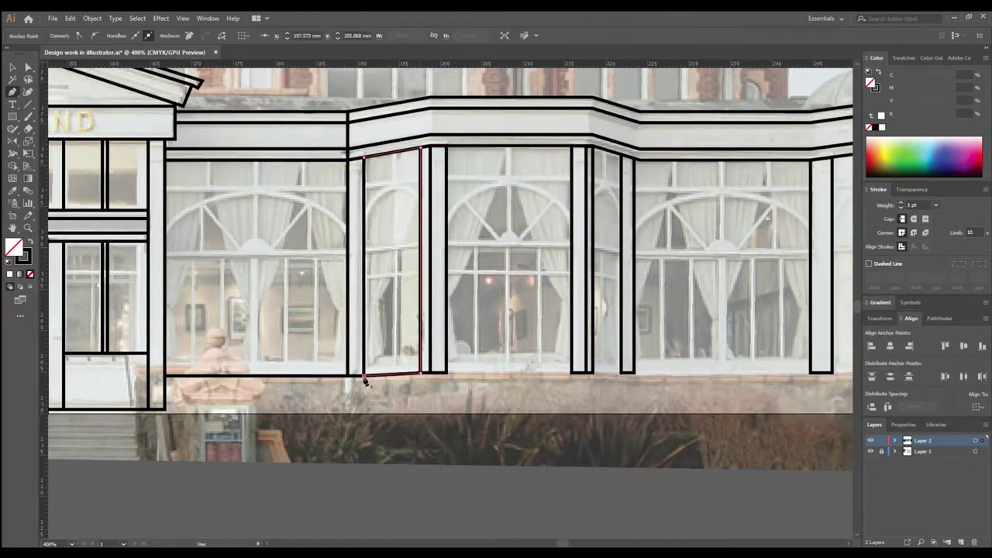
click(362, 378)
click(449, 377)
click(572, 373)
click(572, 147)
click(449, 150)
scroll(450, 149, right, 3)
click(487, 169)
click(486, 380)
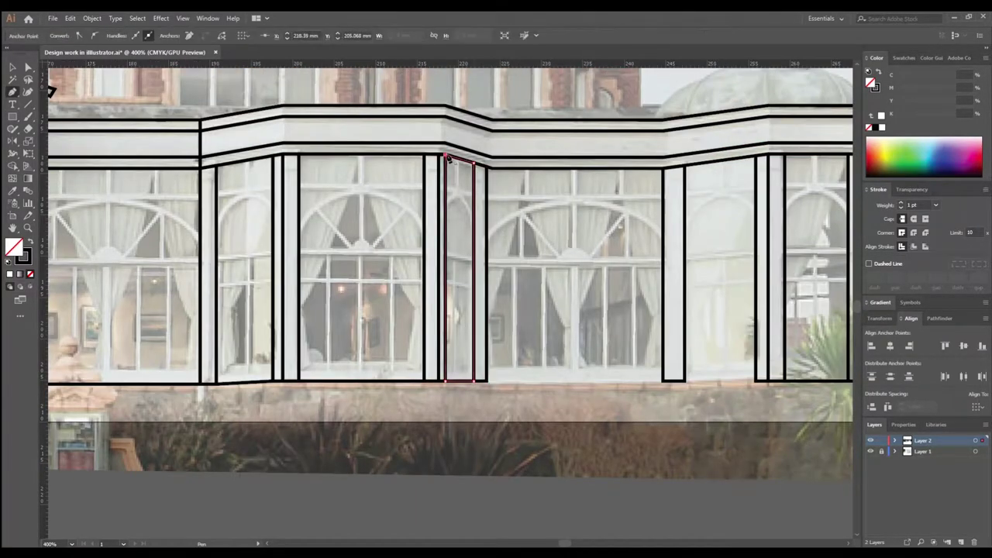
click(663, 380)
click(662, 169)
click(487, 169)
Step: Draw a thin black transom and base bar across the first conservatory window
scroll(412, 413, down, 5)
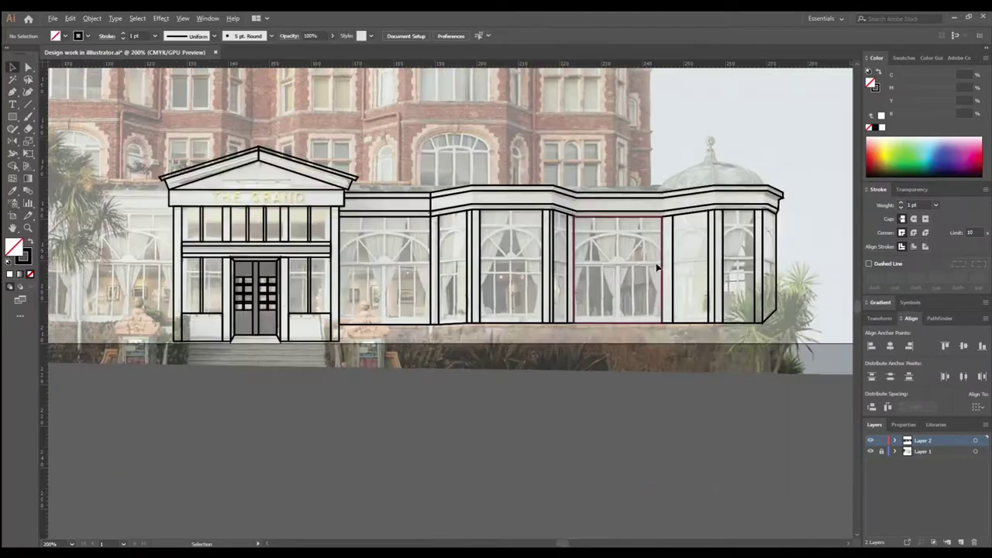
scroll(413, 413, up, 3)
scroll(412, 413, down, 5)
scroll(410, 354, up, 8)
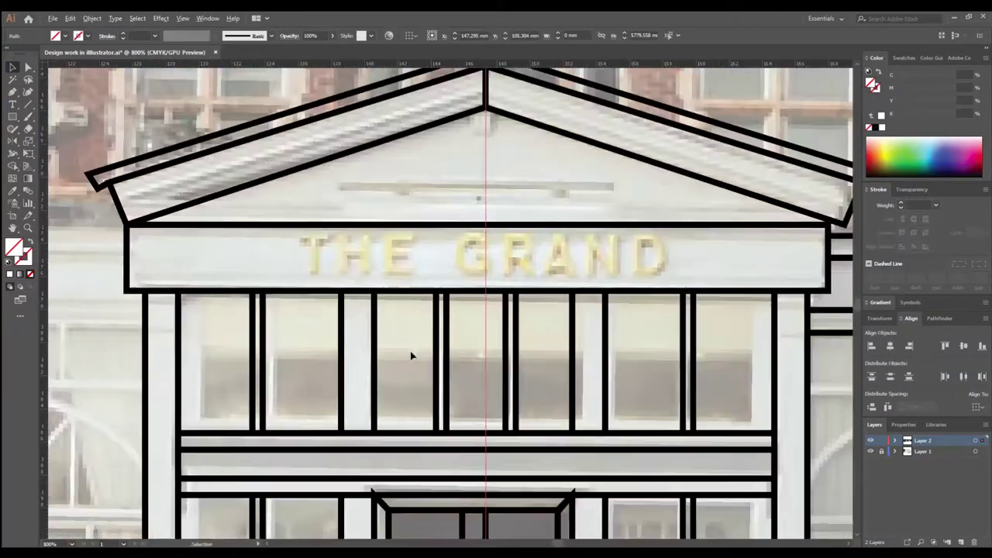
scroll(410, 355, down, 6)
scroll(338, 312, up, 4)
drag(474, 294, 474, 294)
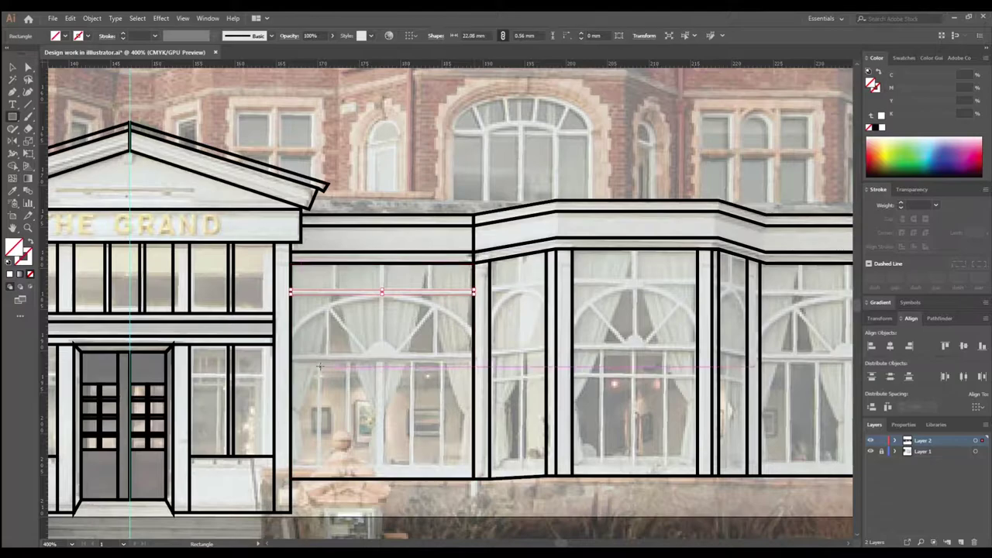
key(v)
key(m)
drag(291, 465, 474, 475)
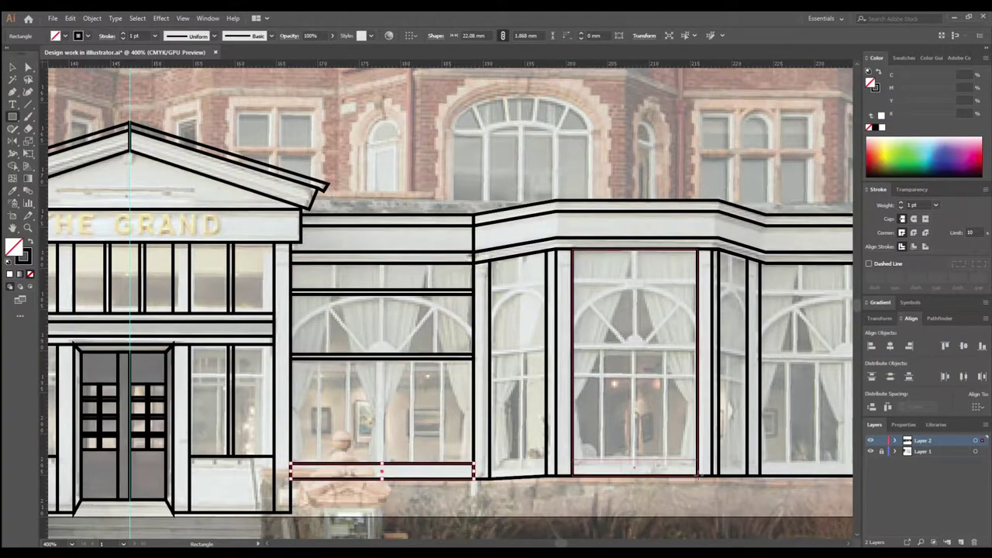
Step: Add transoms and a base bar across the next windows
drag(698, 349, 427, 326)
drag(490, 333, 668, 339)
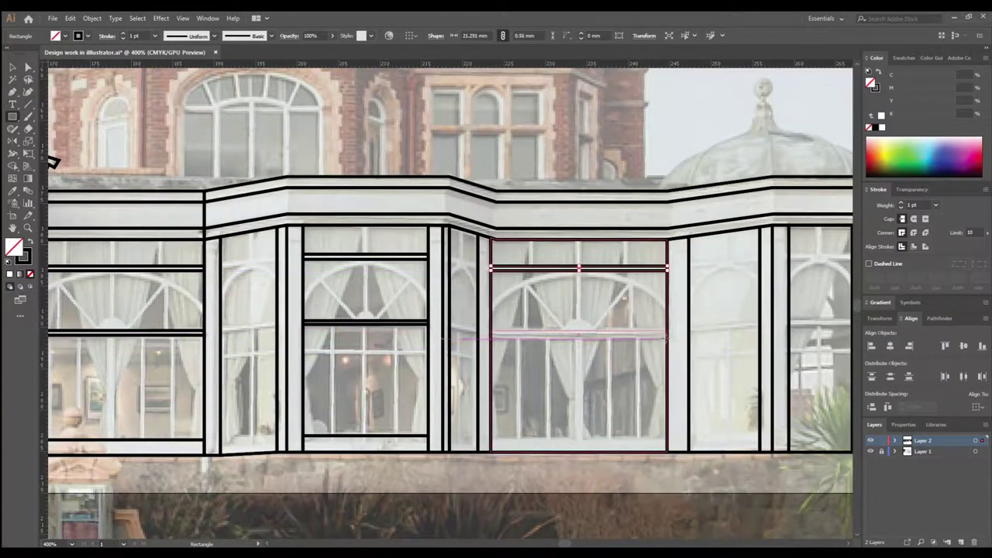
mouse_move(665, 451)
mouse_down()
mouse_move(512, 436)
mouse_move(607, 436)
mouse_up()
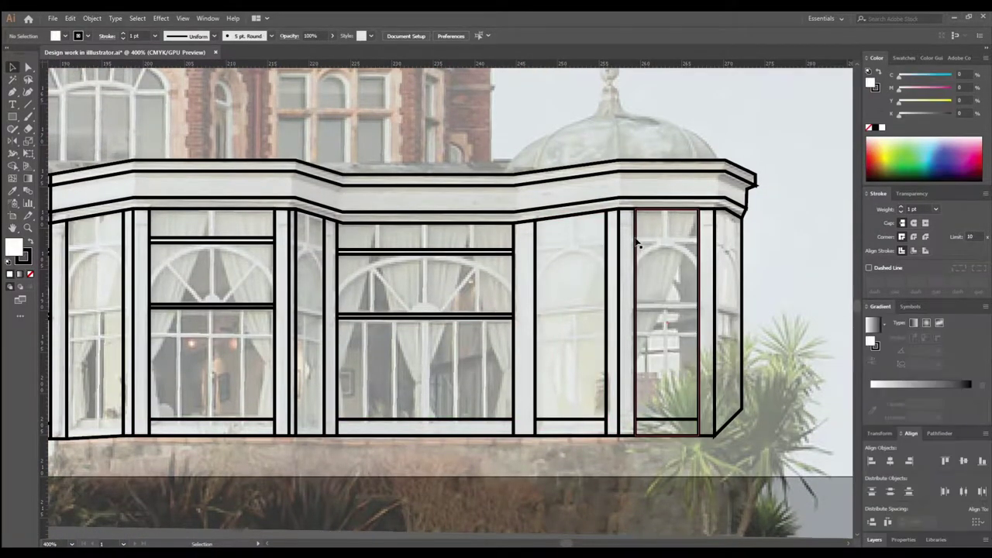
drag(636, 237, 699, 244)
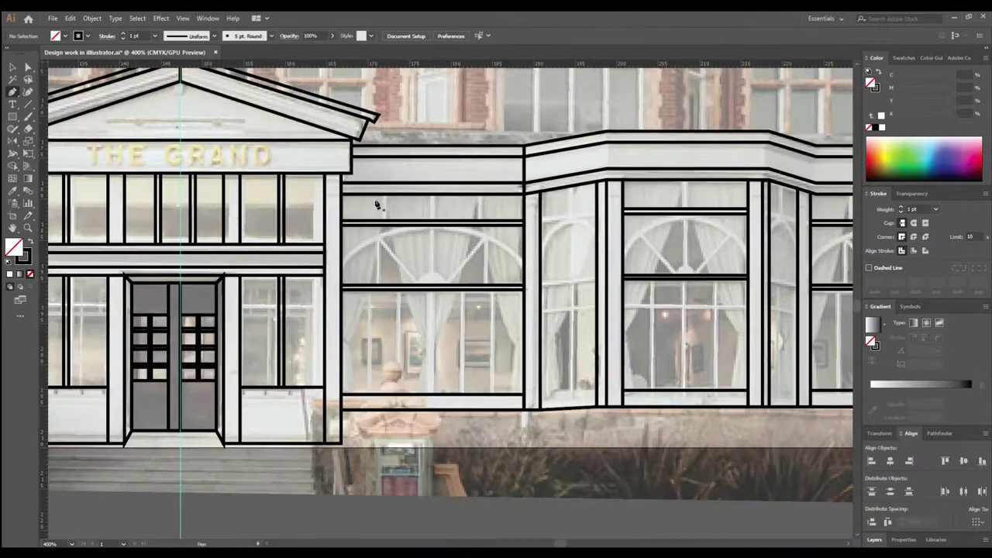
Step: Draw vertical glazing bars, copy three into the lower window and distribute them evenly
drag(381, 197, 385, 220)
key(ctrl+equal)
key(ctrl+equal)
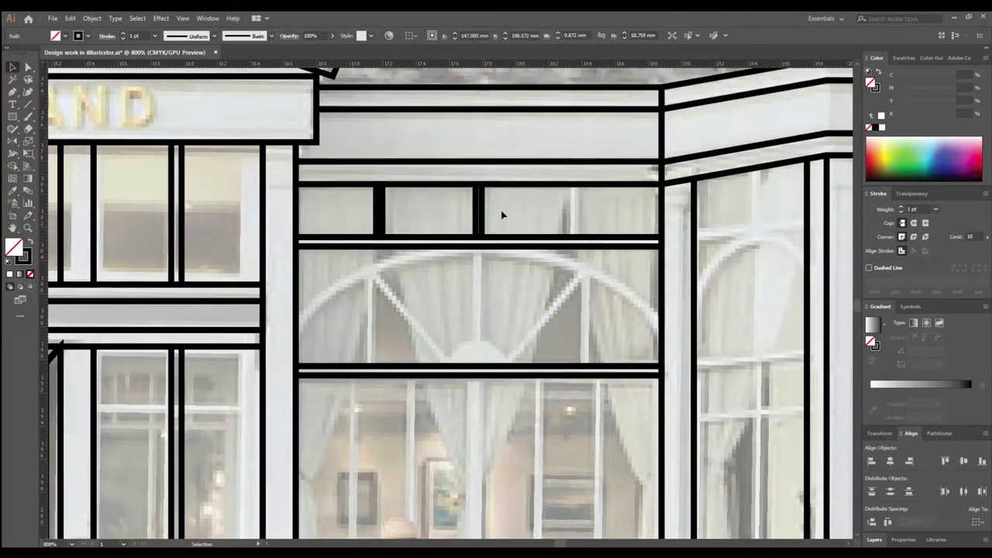
key(v)
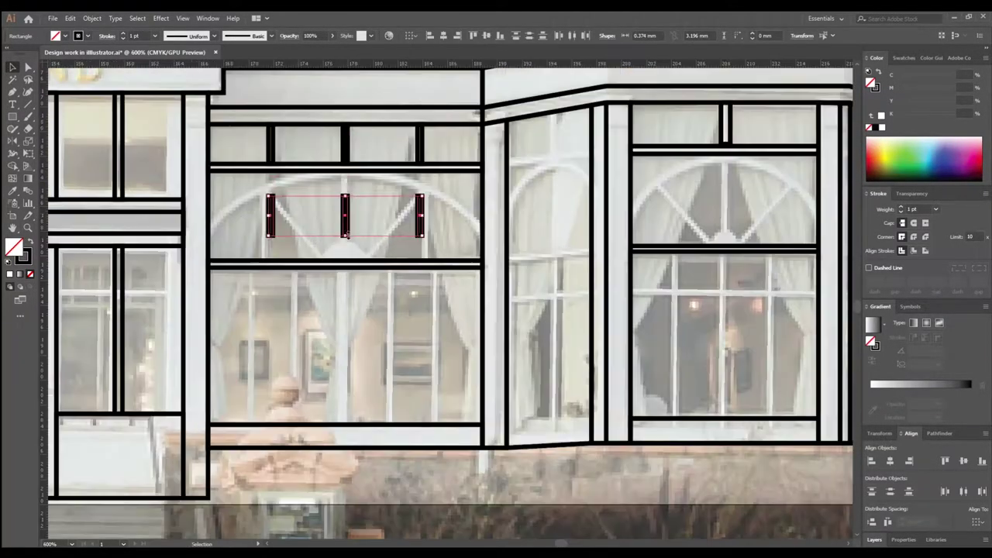
mouse_move(341, 316)
mouse_down()
mouse_move(345, 331)
mouse_move(307, 329)
mouse_up()
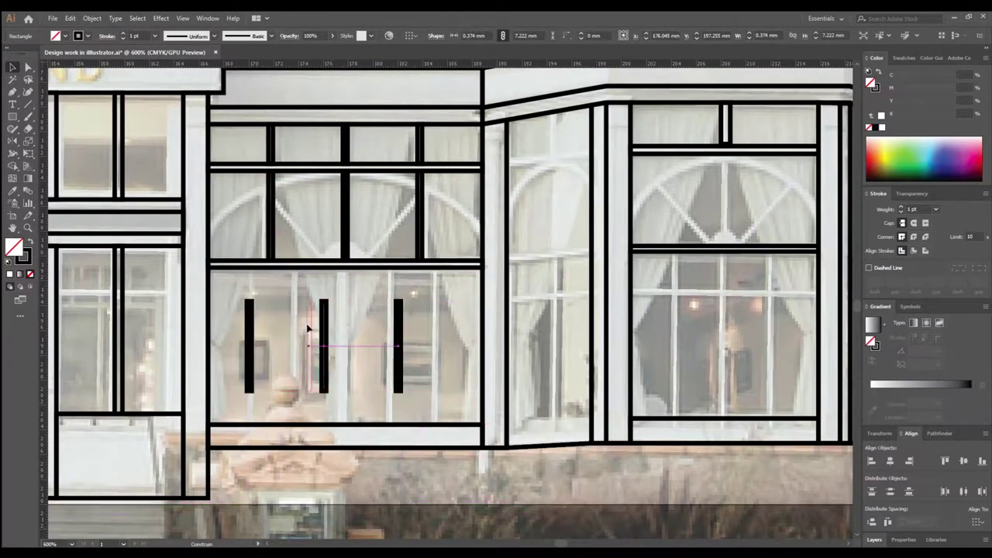
click(963, 492)
Step: Copy the five vertical bars into the right window and review them
scroll(348, 282, right, 3)
drag(220, 305, 603, 298)
scroll(603, 299, right, 5)
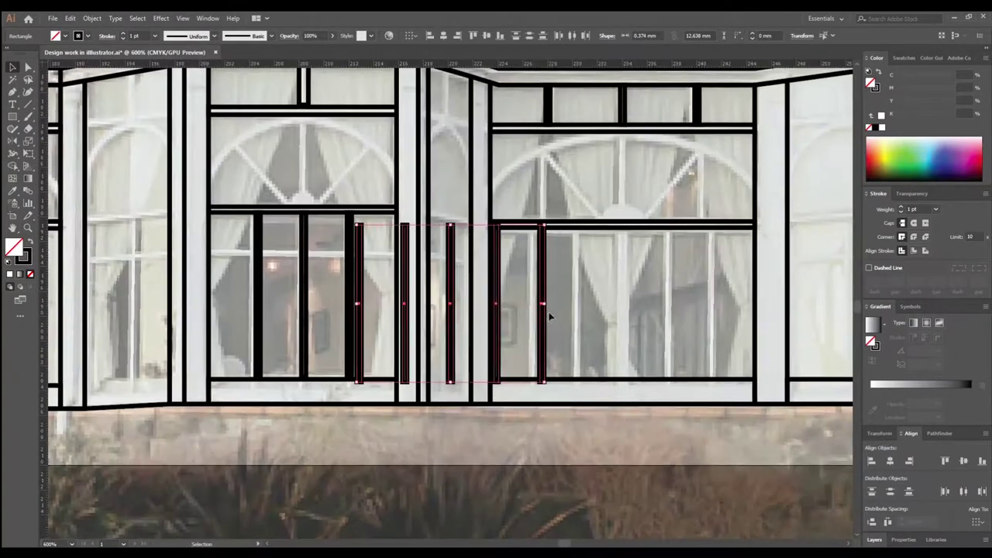
drag(549, 316, 712, 278)
key(ctrl+minus)
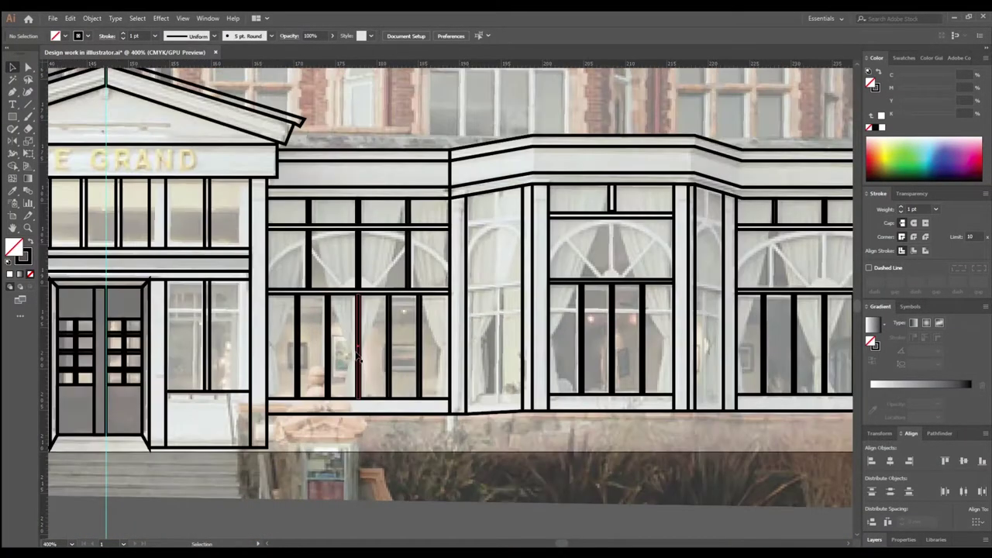
key(ctrl+plus)
drag(549, 287, 452, 318)
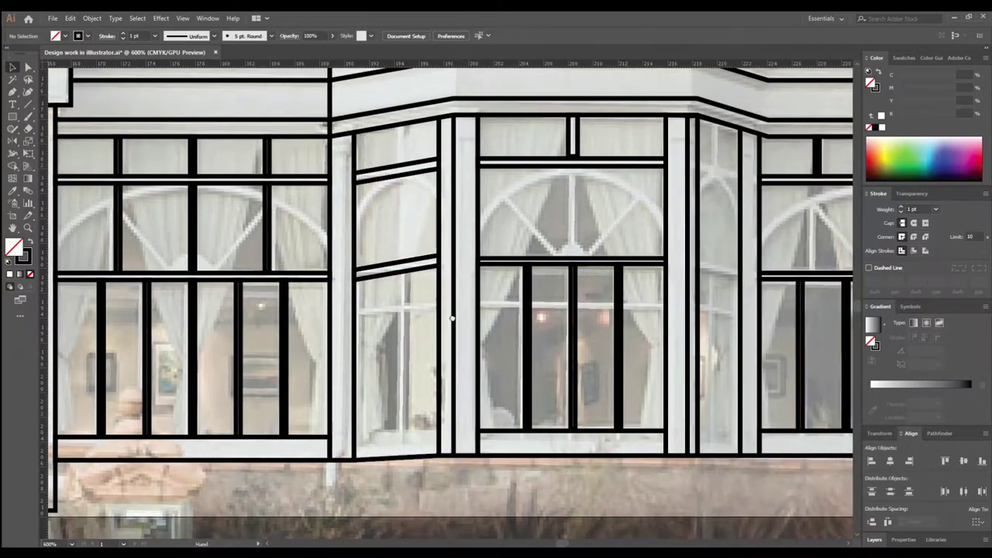
Step: Pen-draw a sill line and a small vertical bar atop the narrow angled window
key(p)
click(354, 435)
click(435, 428)
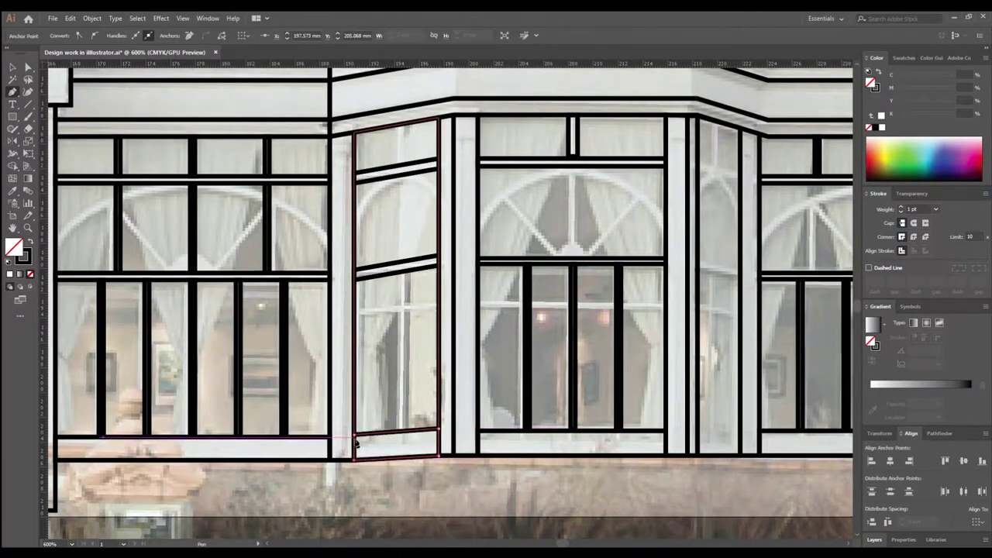
key(v)
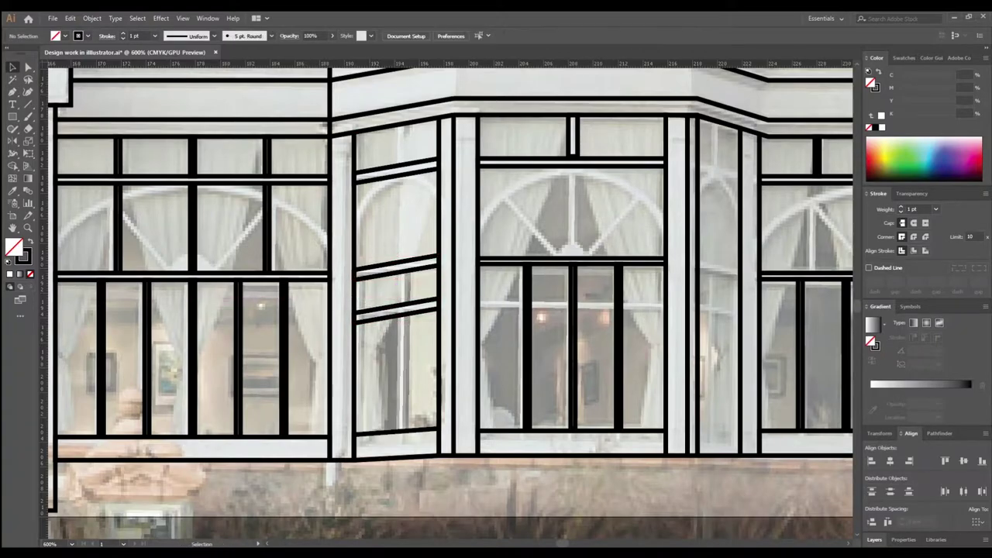
click(397, 165)
click(404, 165)
click(404, 124)
click(397, 124)
key(v)
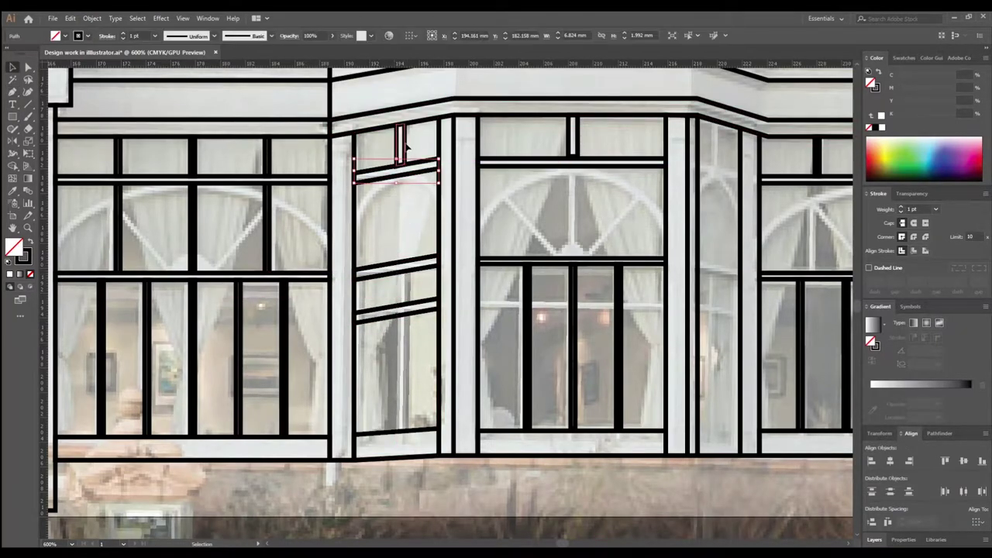
Step: Draw two vertical glazing bars down the narrow window
click(403, 176)
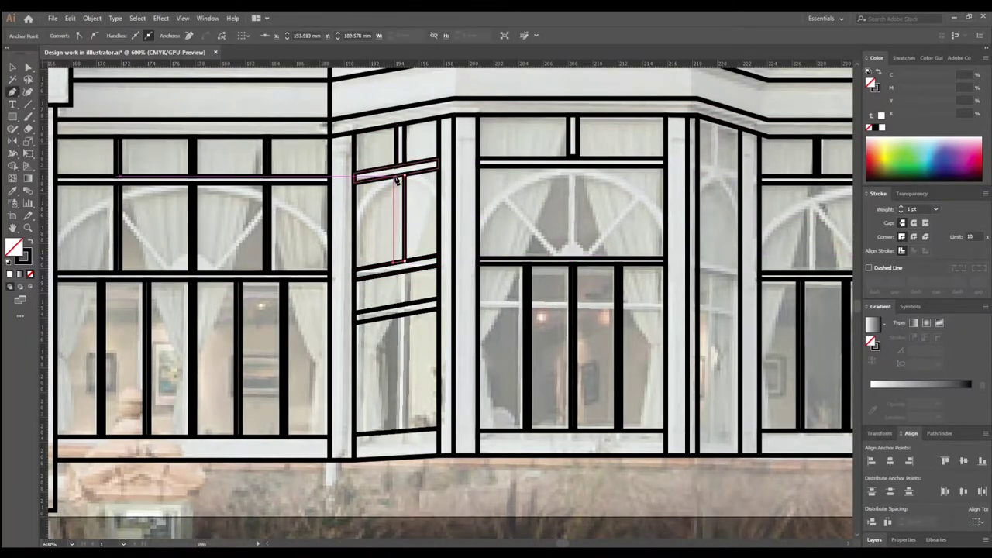
click(403, 263)
scroll(405, 178, up, 5)
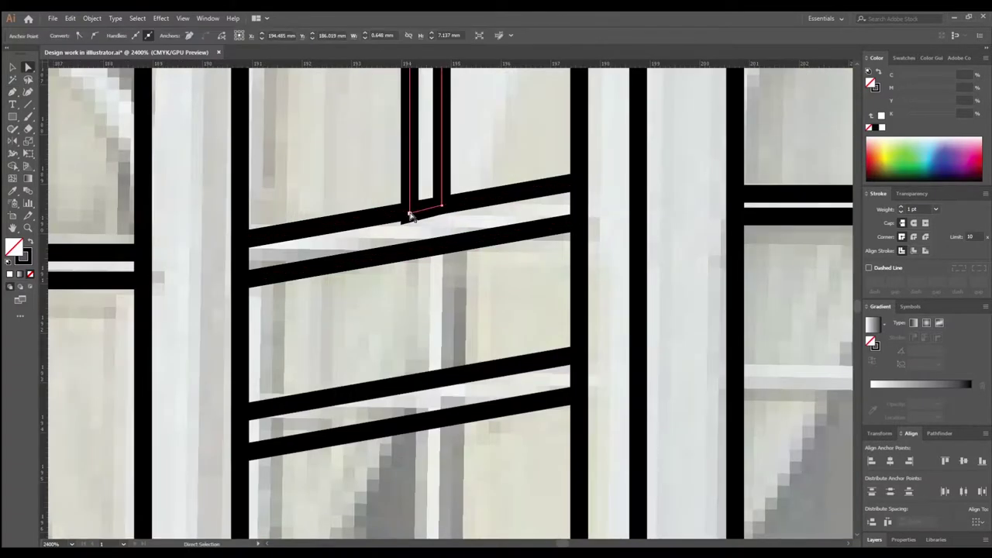
scroll(408, 215, down, 5)
scroll(407, 215, up, 2)
scroll(444, 300, down, 3)
click(453, 236)
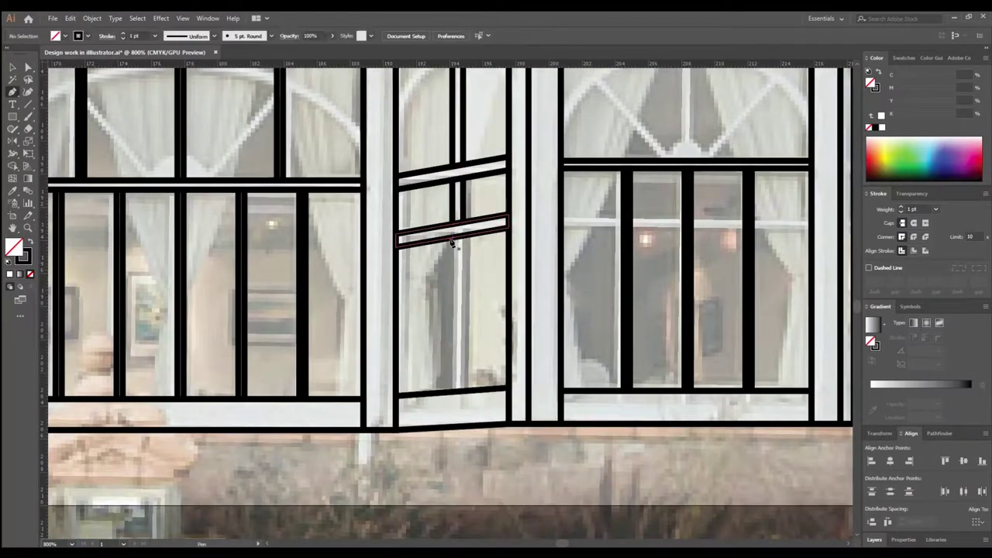
click(452, 391)
scroll(402, 318, down, 5)
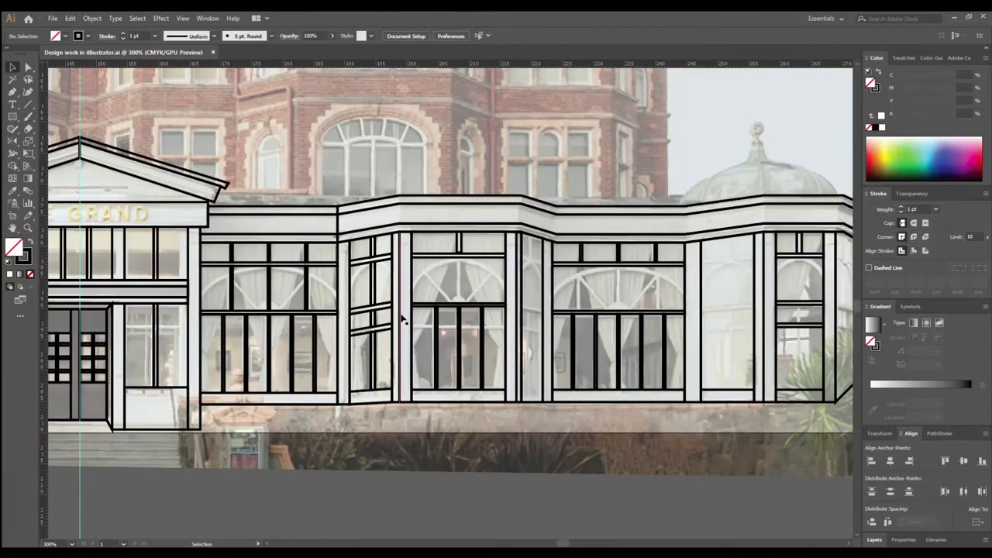
scroll(416, 321, up, 3)
Step: Draw a thin bar in the arched window, copy it across the lower panes, and select the small top bar
key(m)
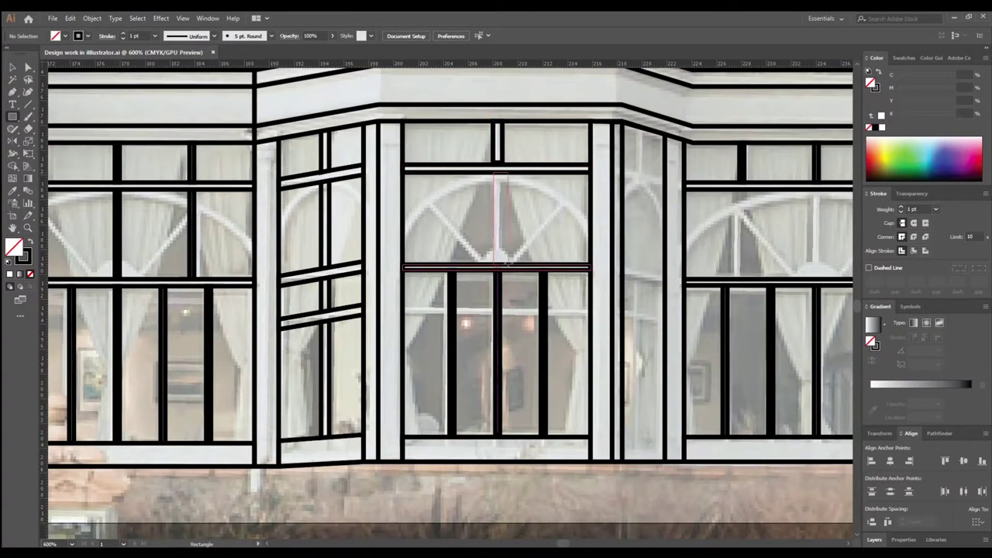
drag(494, 175, 508, 264)
key(v)
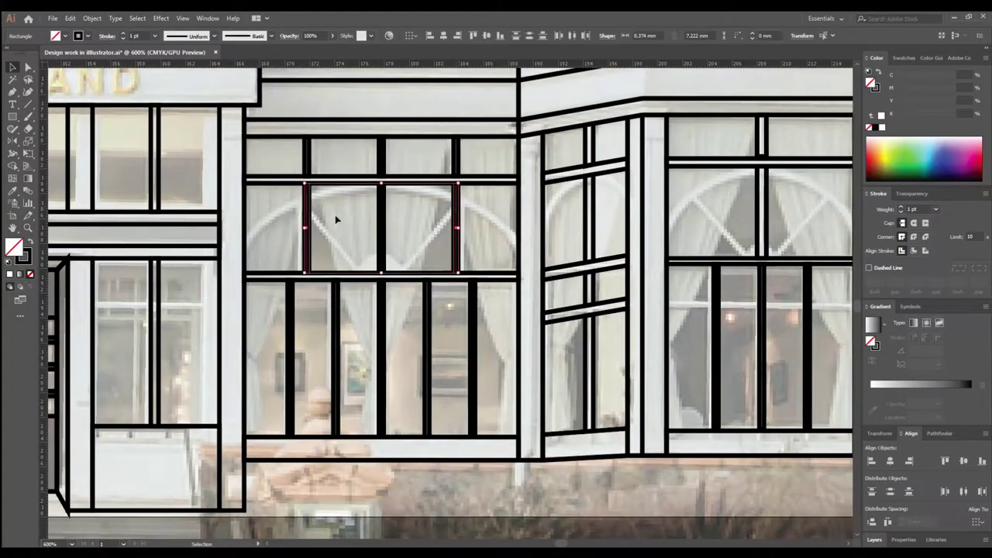
drag(335, 215, 466, 211)
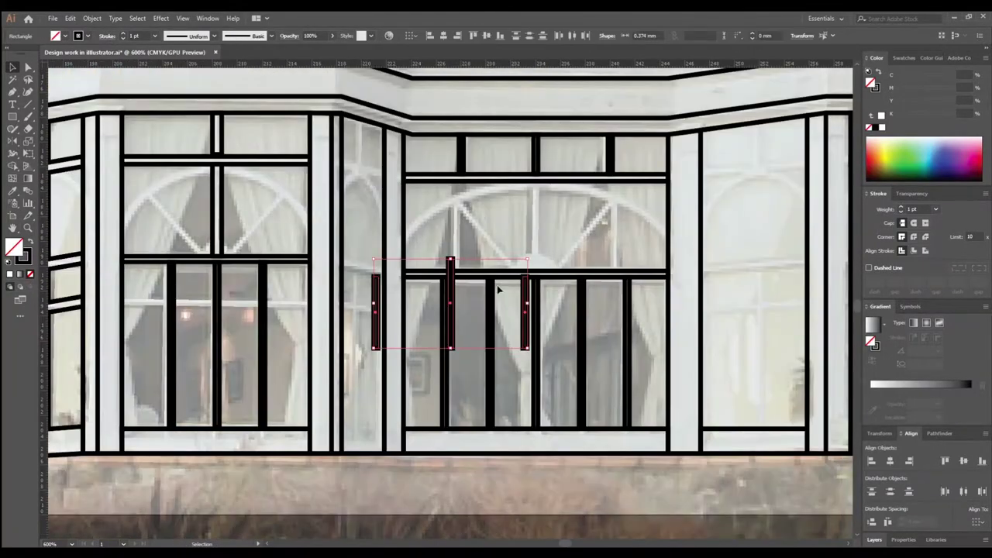
drag(349, 295, 574, 294)
key(a)
click(267, 155)
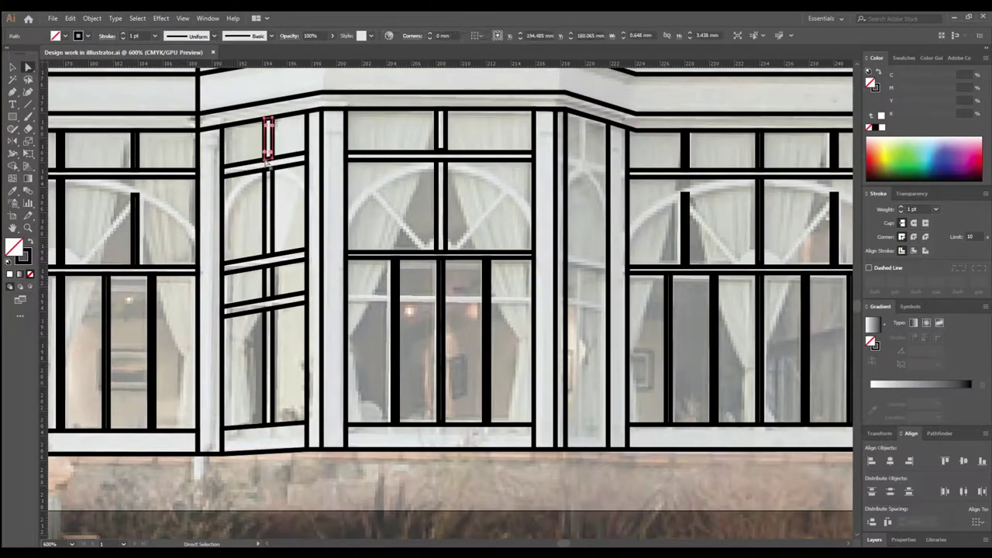
scroll(267, 159, up, 3)
scroll(377, 126, down, 5)
key(v)
scroll(492, 239, up, 2)
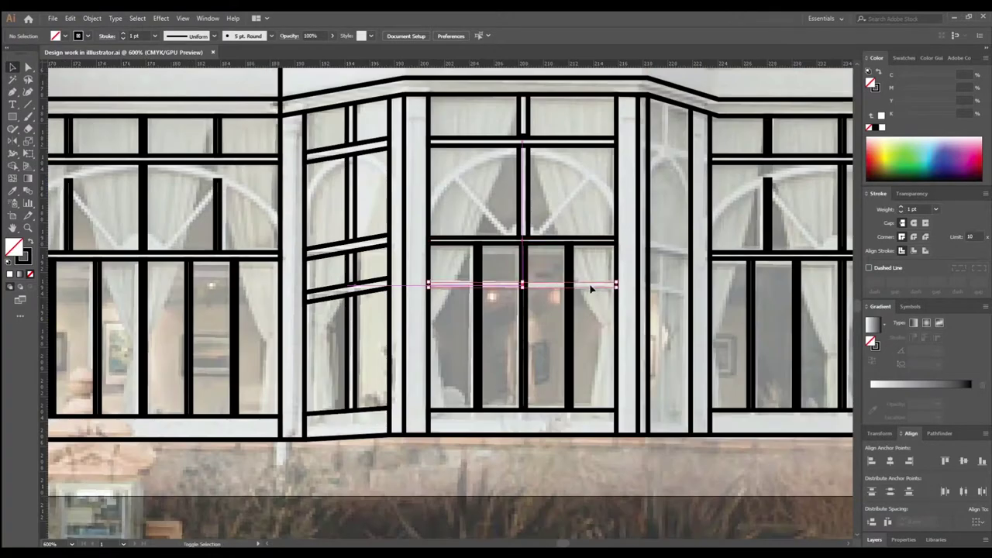
scroll(310, 271, left, 3)
Step: Trace the closed arch and a diagonal glazing bar over the left window
key(p)
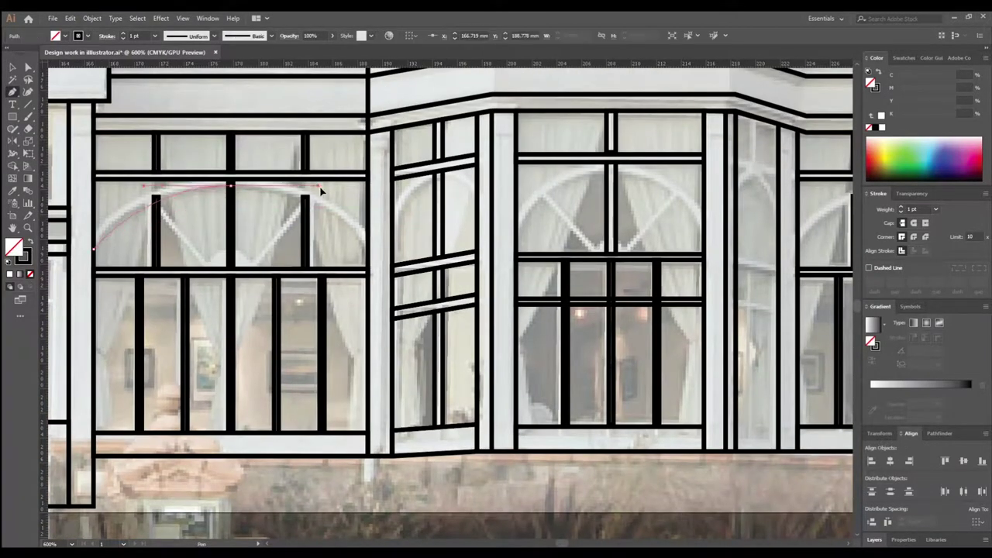
drag(320, 190, 320, 186)
click(368, 248)
click(94, 244)
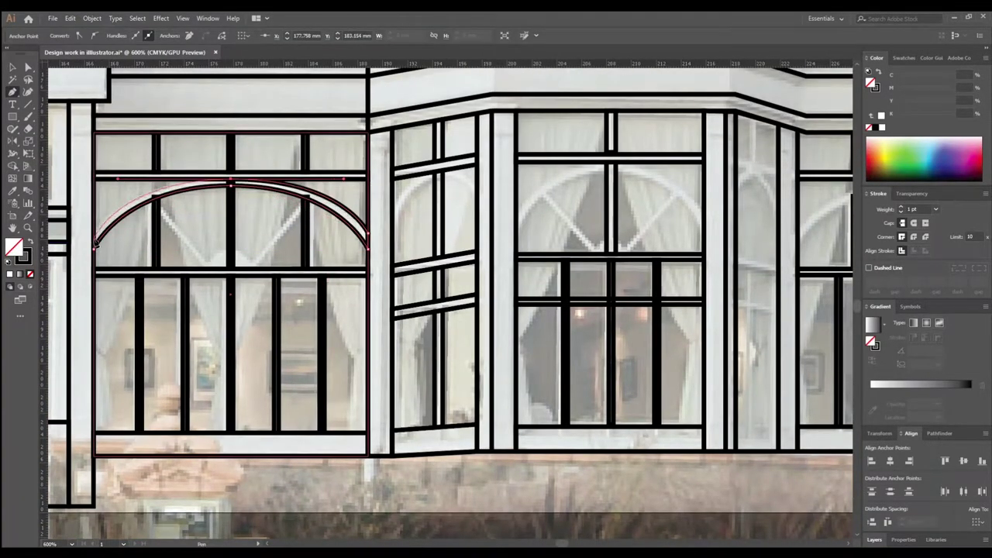
scroll(94, 244, left, 3)
click(245, 190)
click(299, 252)
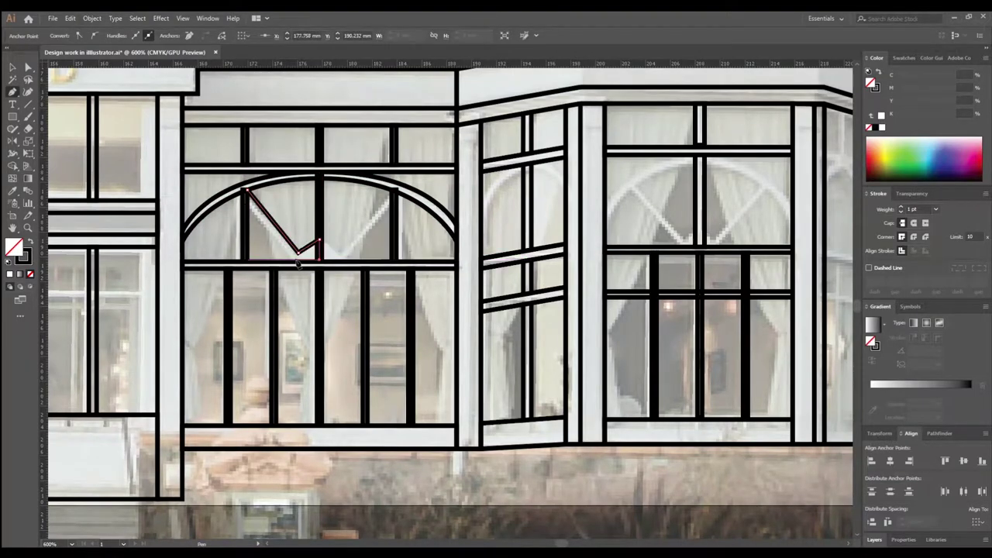
click(295, 260)
click(245, 190)
key(o)
key(v)
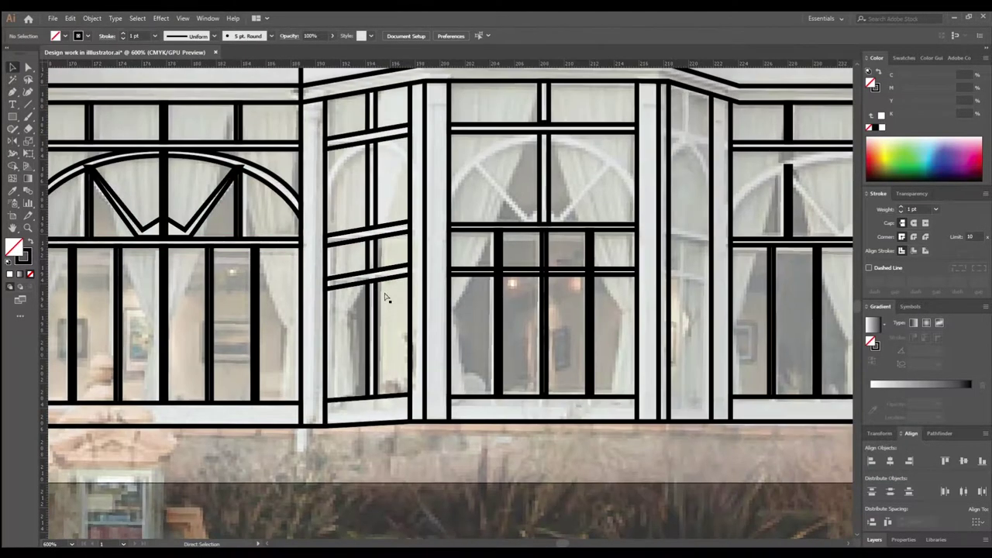
Step: Draw the curved arch across the top of the narrow window
drag(367, 144, 375, 153)
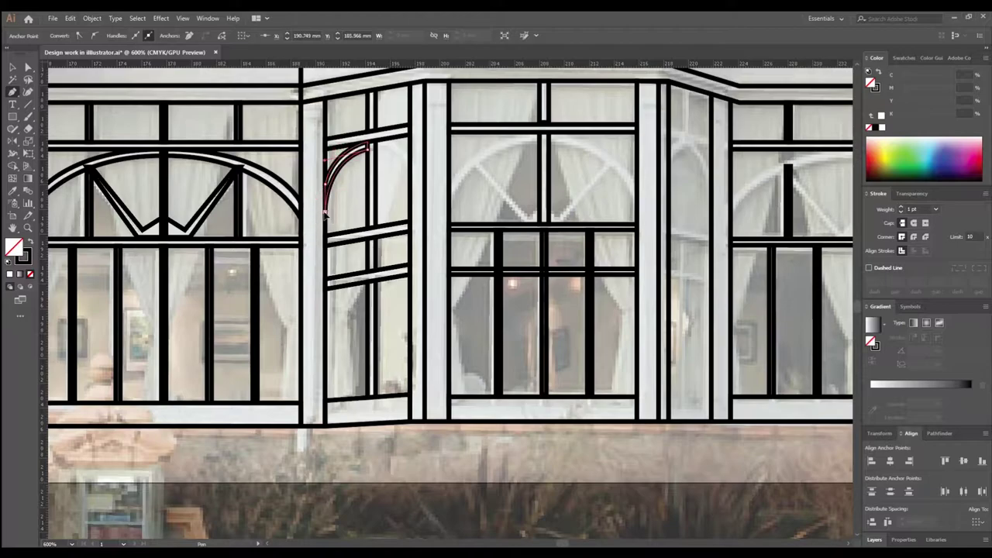
click(326, 214)
key(v)
scroll(368, 203, right, 3)
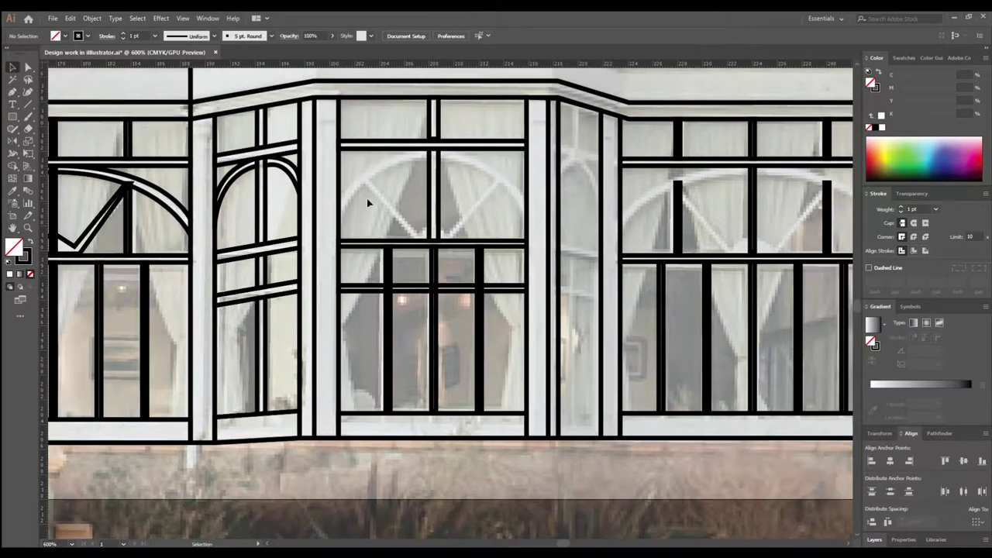
Step: Trace the centre window's arch with its closed diagonal glazing bar
click(339, 229)
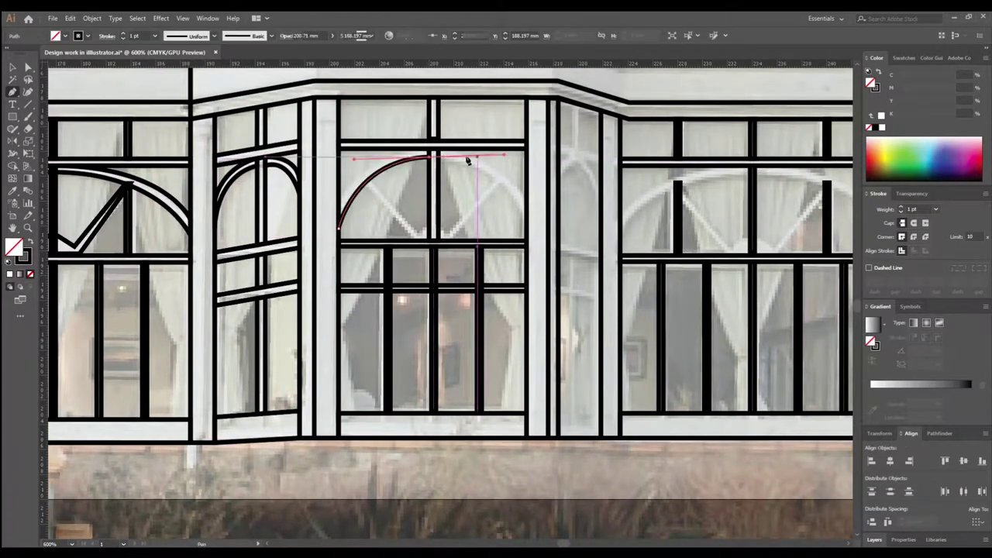
click(432, 236)
click(372, 177)
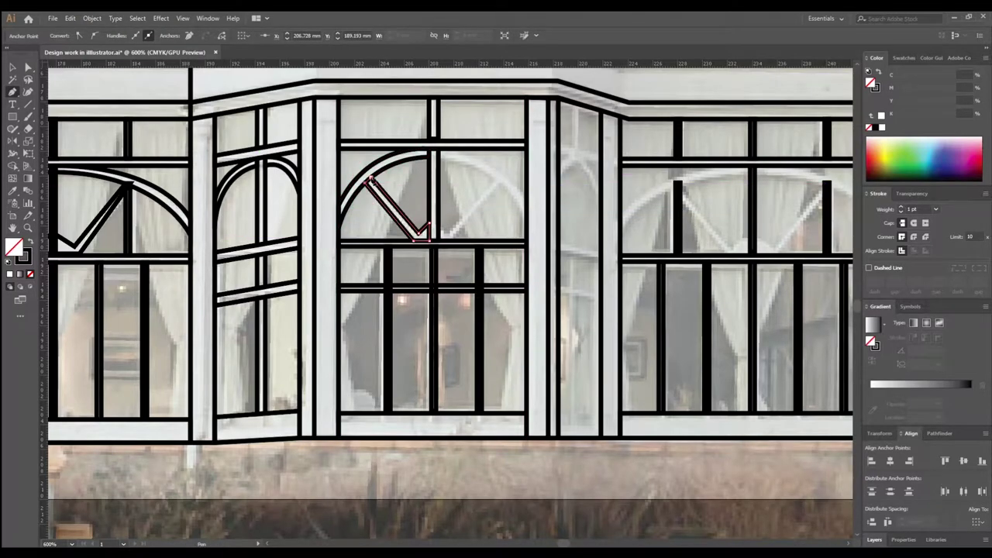
click(371, 180)
key(v)
click(434, 245)
alt+scroll(434, 245, down, 2)
alt+scroll(430, 264, up, 3)
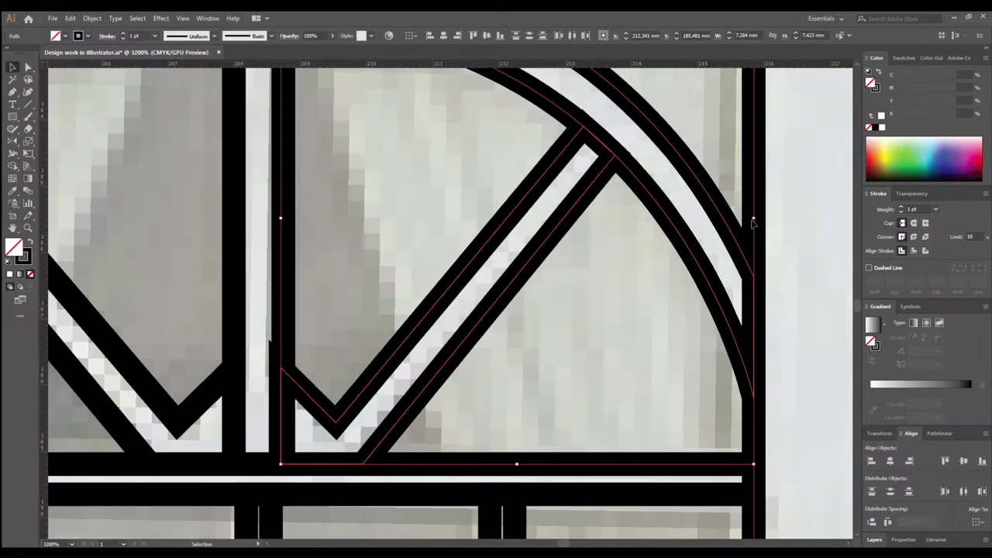
alt+scroll(426, 279, down, 4)
alt+scroll(433, 312, down, 2)
alt+scroll(488, 364, up, 3)
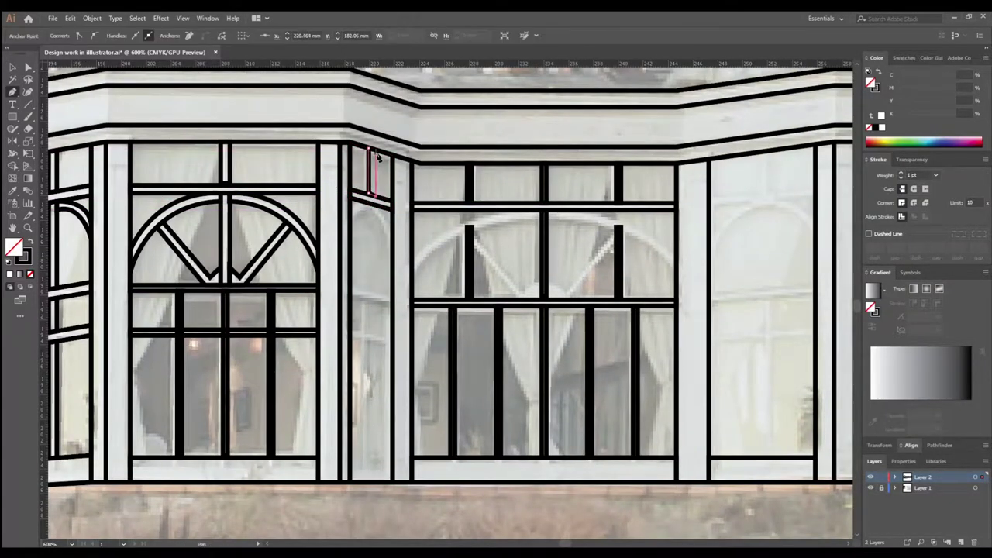
Step: Trace and close the curved arch of the narrow side window
click(349, 228)
drag(390, 242, 392, 254)
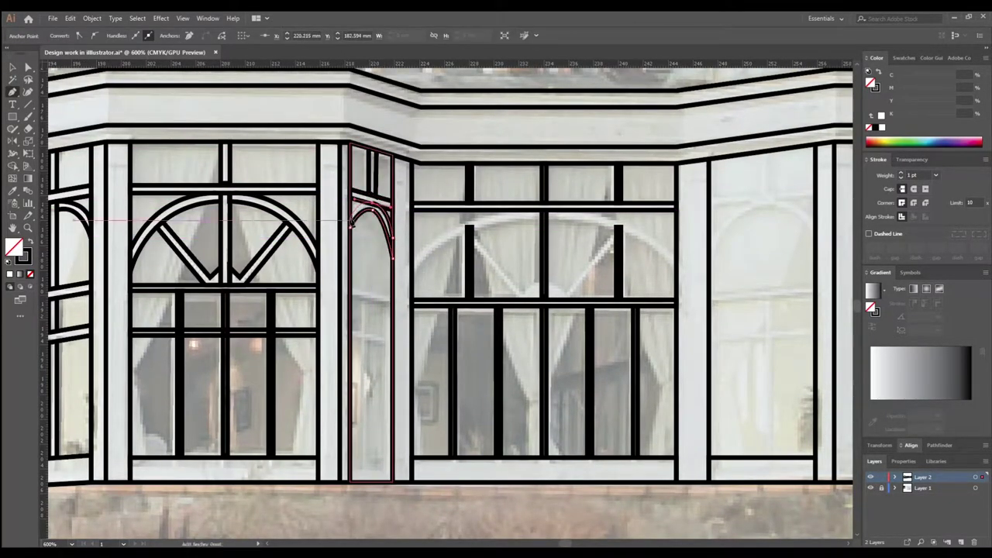
click(349, 226)
scroll(377, 241, down, 2)
key(v)
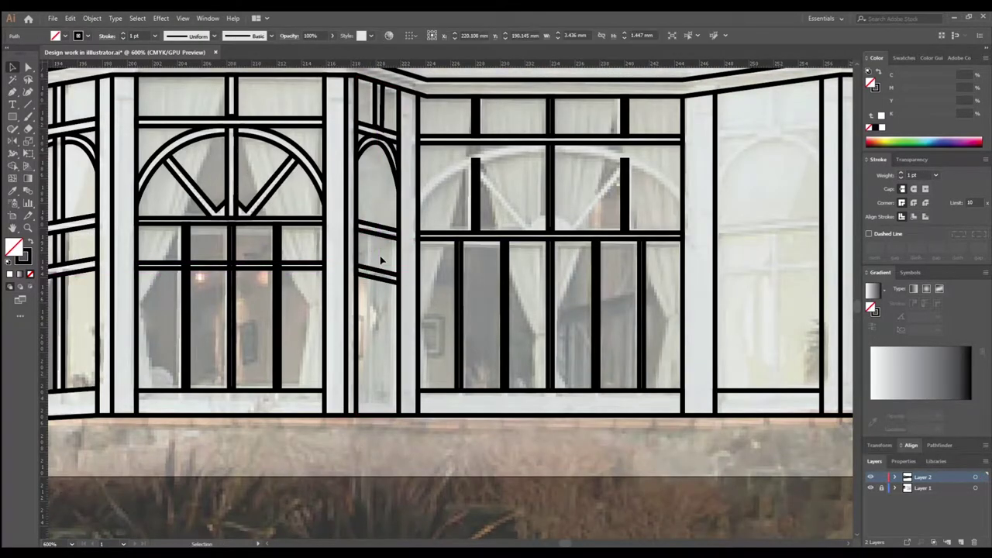
Step: Paste a copy of the traced arch and fit it into the next window
key(p)
key(v)
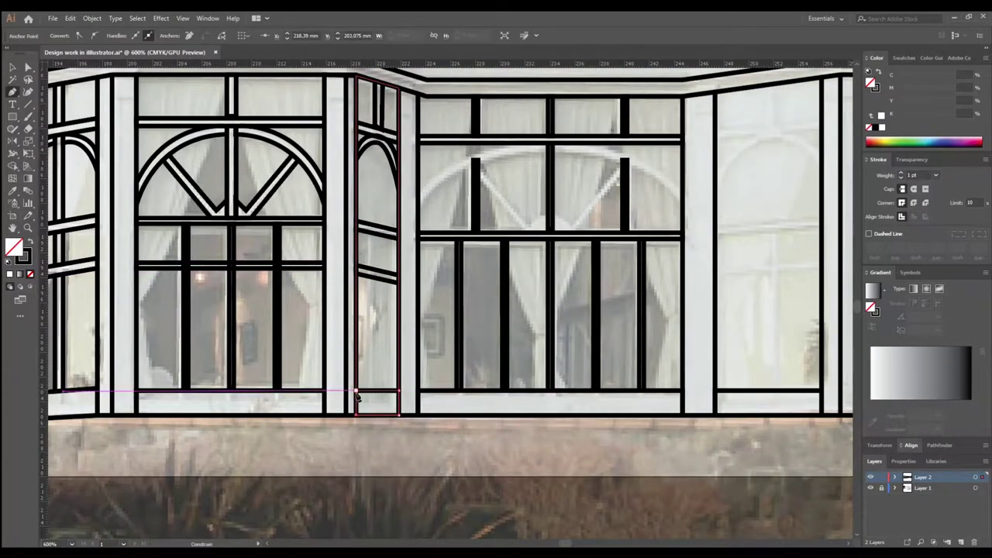
scroll(358, 394, down, 5)
scroll(450, 354, up, 3)
scroll(380, 328, up, 2)
scroll(423, 242, left, 5)
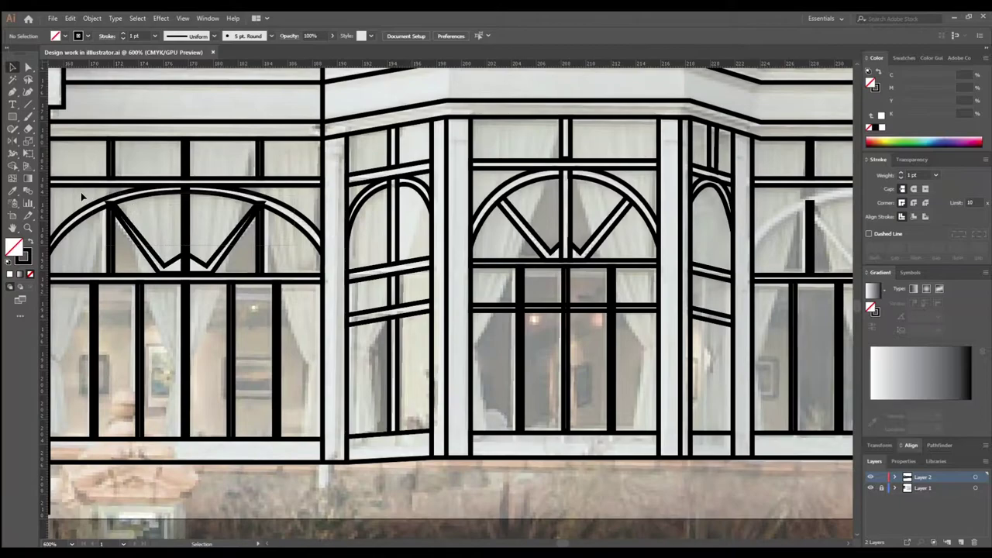
scroll(178, 284, right, 5)
key(ctrl+v)
drag(476, 206, 471, 178)
Step: Draw the vertical mullion in the top transom and finish the middle window's arch
key(ctrl+shift+a)
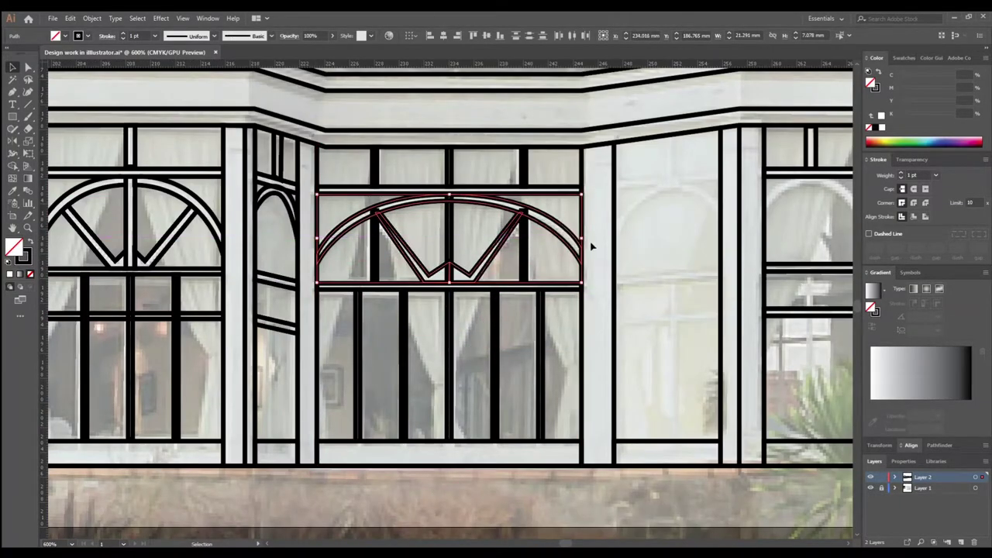
scroll(496, 278, right, 3)
key(p)
click(533, 155)
click(534, 182)
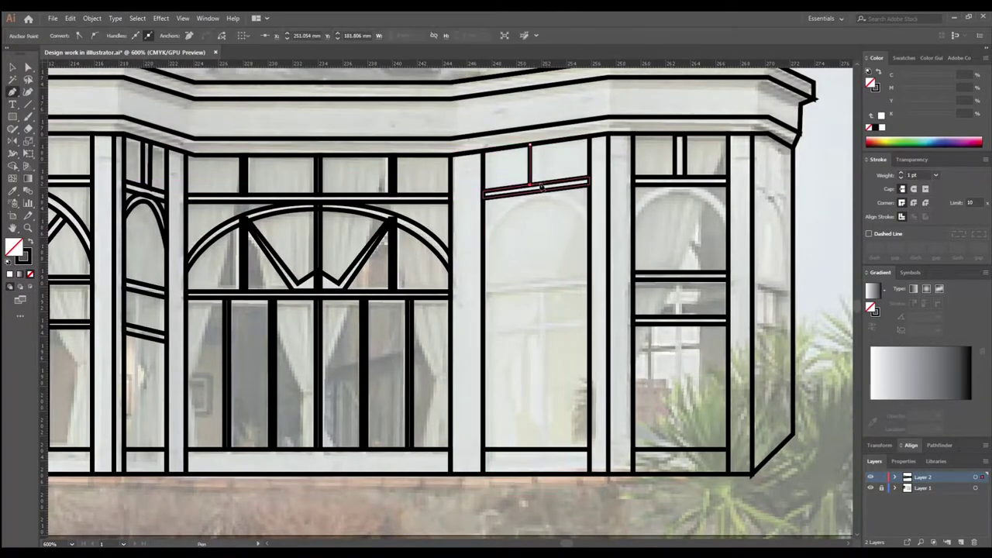
click(587, 264)
Step: Paste a copied glazing bar and move it into the right window
key(v)
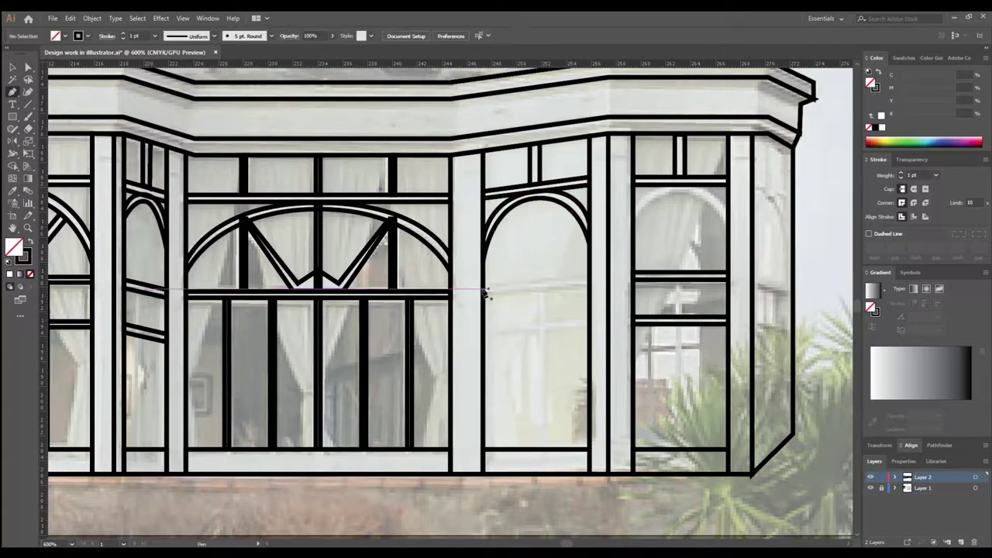
key(ctrl+v)
drag(483, 287, 541, 298)
scroll(541, 298, down, 5)
scroll(541, 298, up, 4)
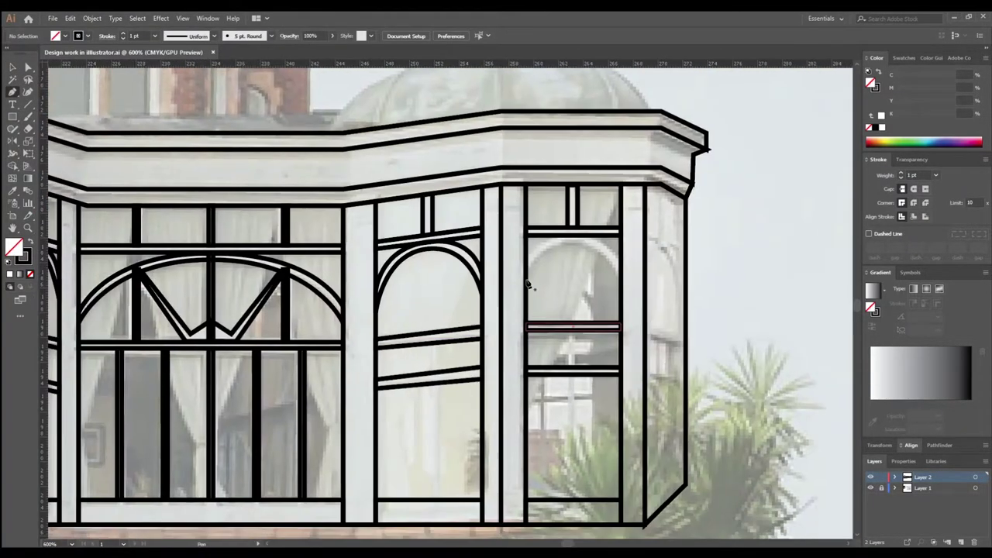
Step: Trace the curved arch over the right-hand window
key(p)
click(527, 290)
drag(574, 242, 618, 243)
ctrl+click(554, 263)
scroll(565, 299, down, 3)
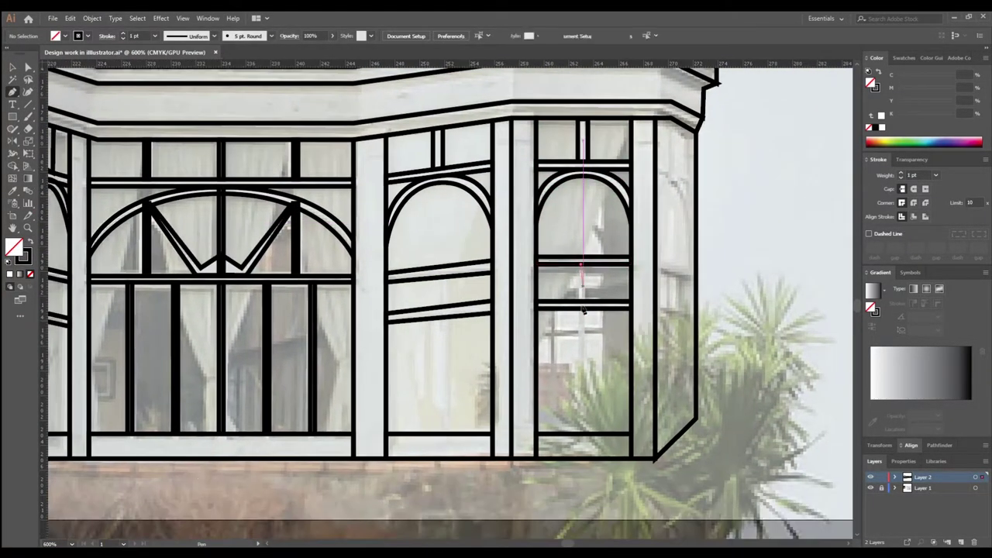
scroll(581, 270, right, 2)
Step: Trace the angled end window's arch, a glazing bar and slanted bottom bar
click(608, 175)
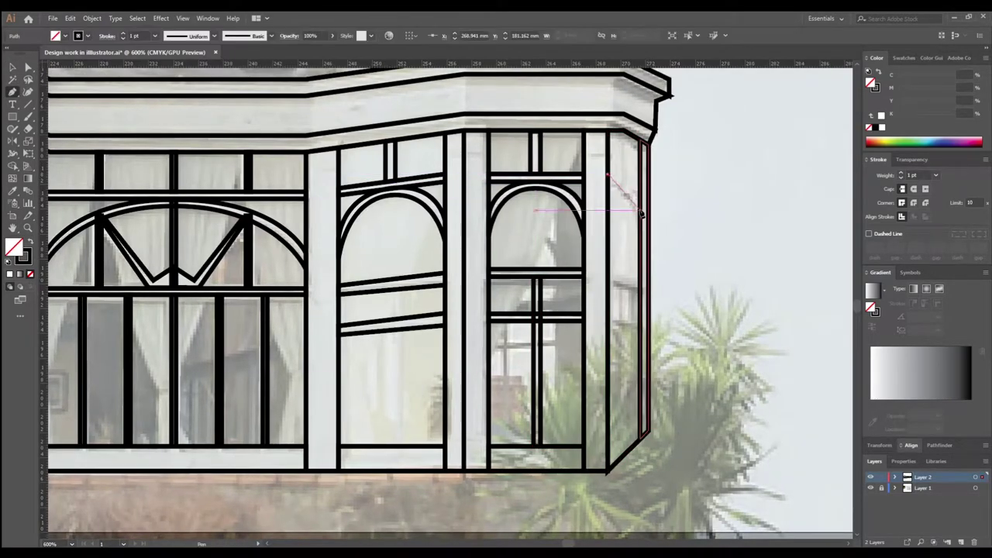
drag(640, 209, 641, 229)
ctrl+click(626, 178)
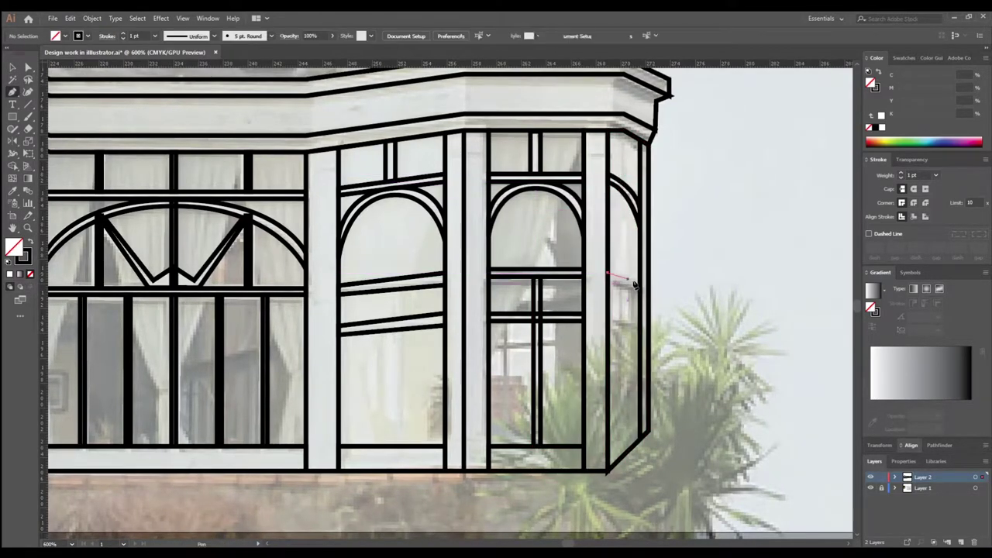
click(610, 275)
click(640, 287)
ctrl+click(624, 303)
click(641, 322)
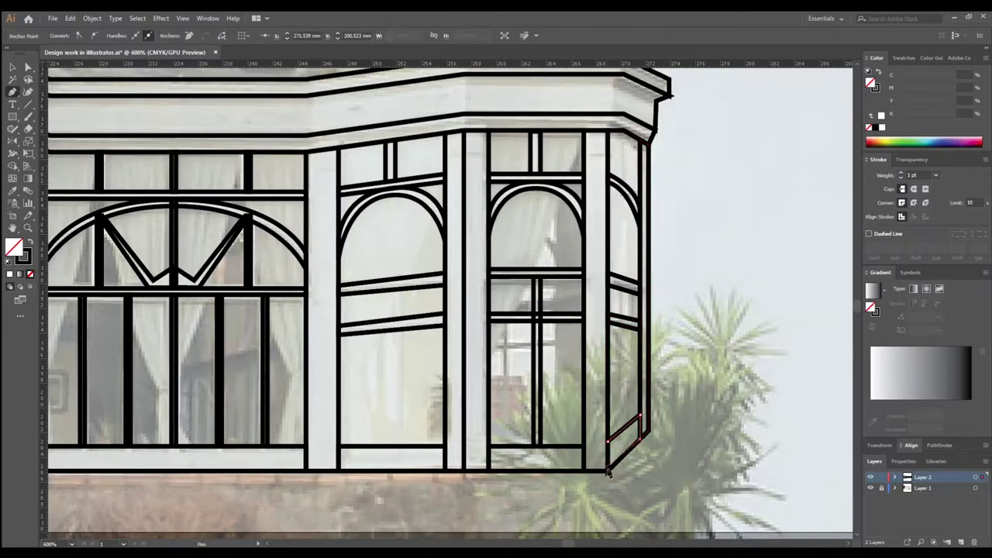
key(ctrl+0)
scroll(593, 394, up, 5)
Step: Trace the dome's curved outline and finial atop the conservatory's right end
click(807, 284)
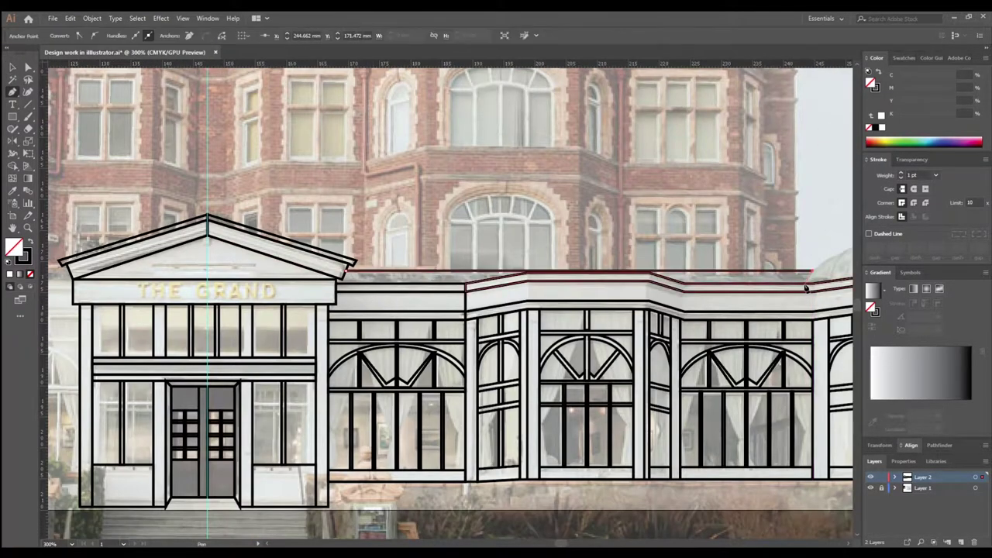
scroll(489, 288, up, 2)
scroll(489, 287, up, 2)
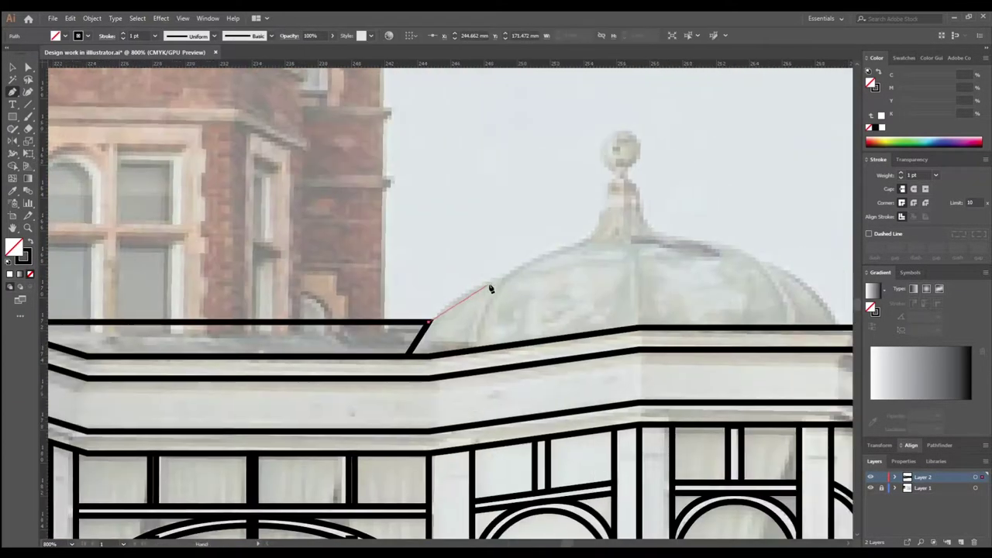
click(504, 275)
drag(562, 249, 648, 239)
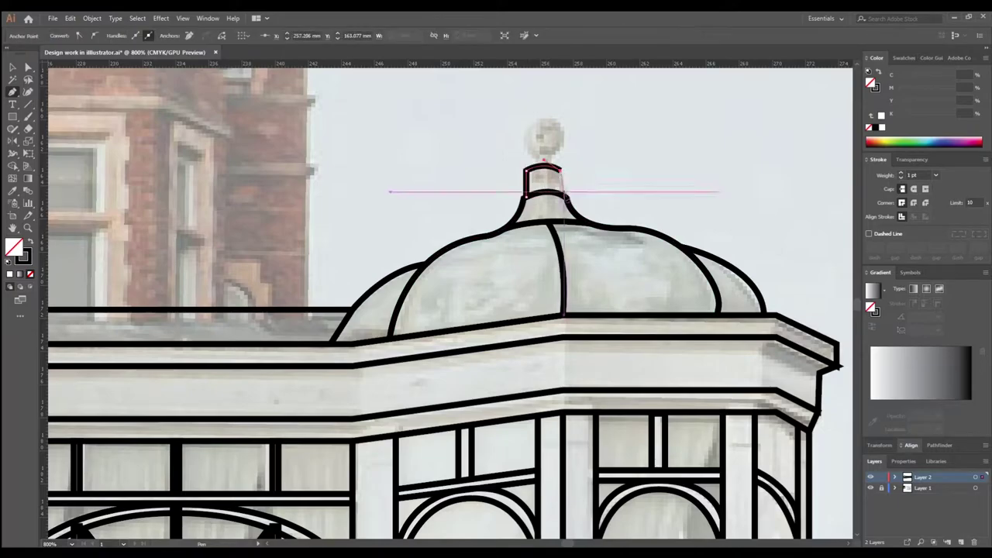
key(ctrl+shift+a)
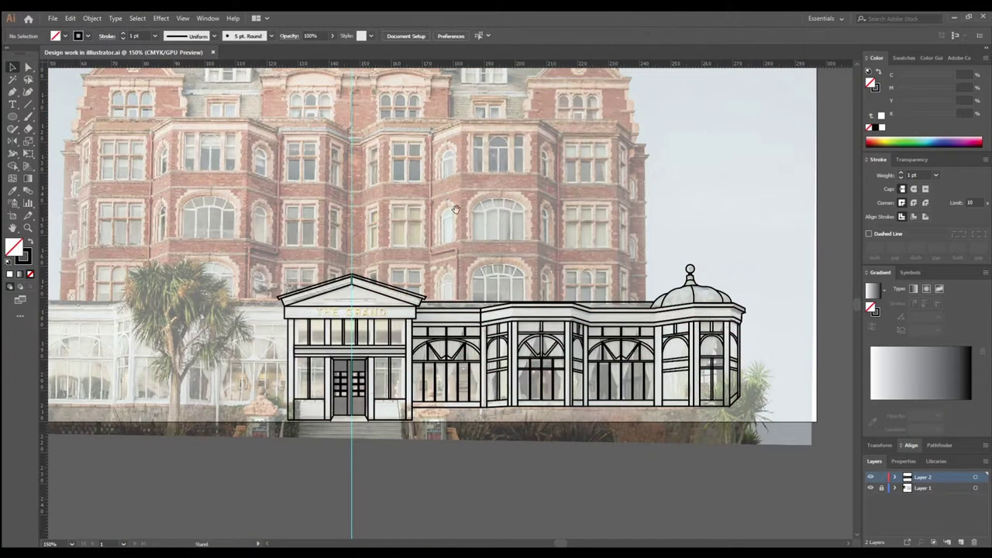
Step: Bring the hotel's upper floors into view and trace the brick ledge line
drag(456, 210, 490, 322)
key(l)
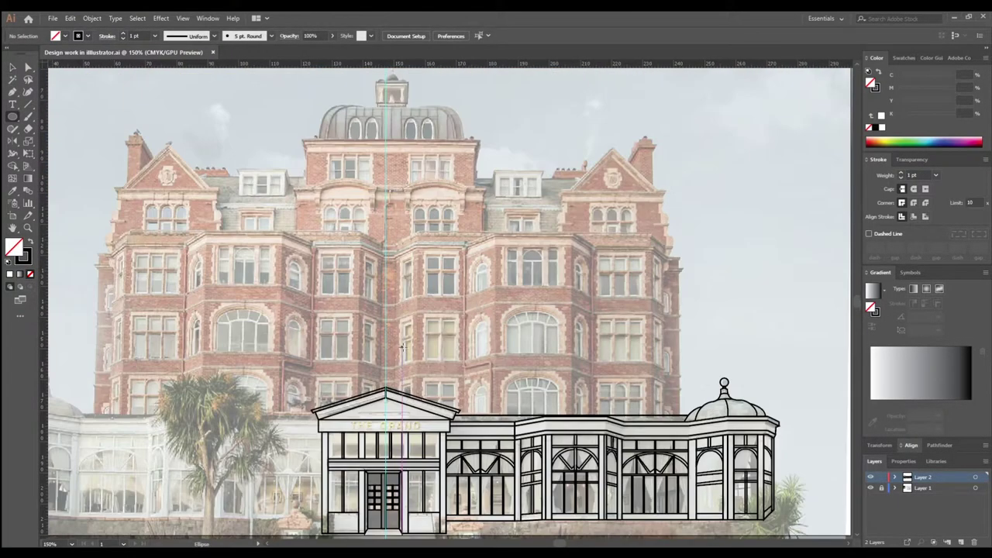
drag(404, 212, 436, 266)
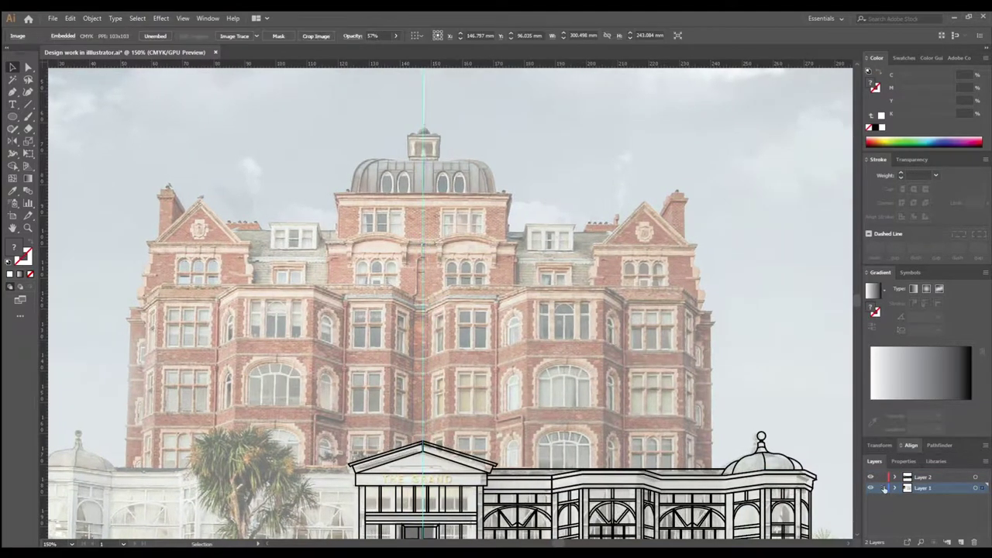
key(ctrl+plus)
key(ctrl+plus)
key(ctrl+plus)
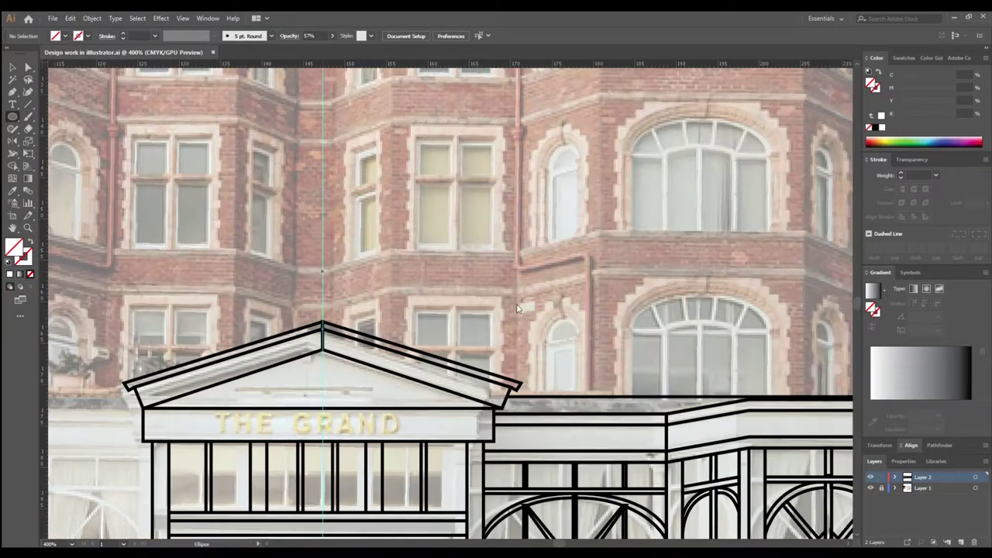
key(p)
click(323, 270)
click(393, 252)
click(519, 252)
click(601, 230)
drag(624, 252, 371, 253)
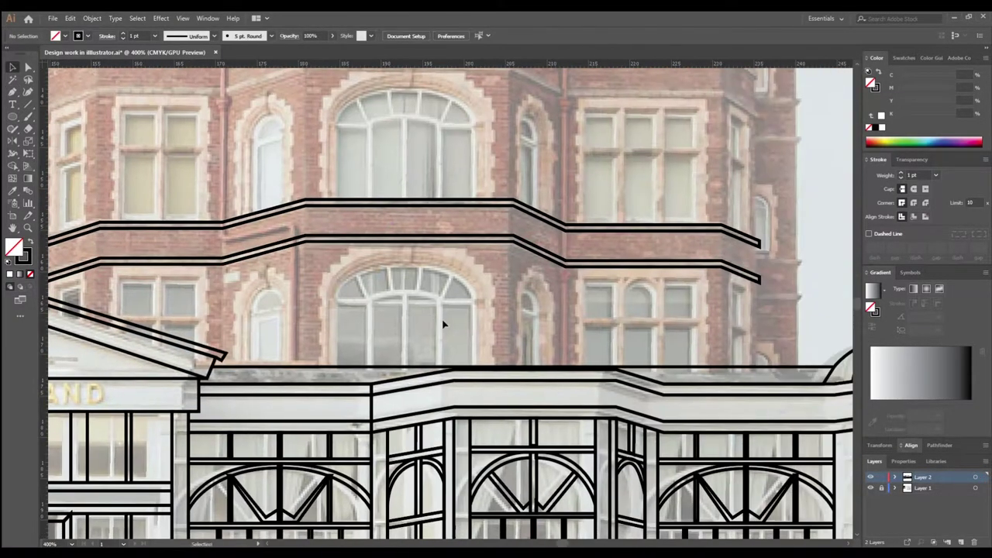
Step: Draw the ledge's left end and vertical lines dropping from it to the roof
key(p)
click(262, 266)
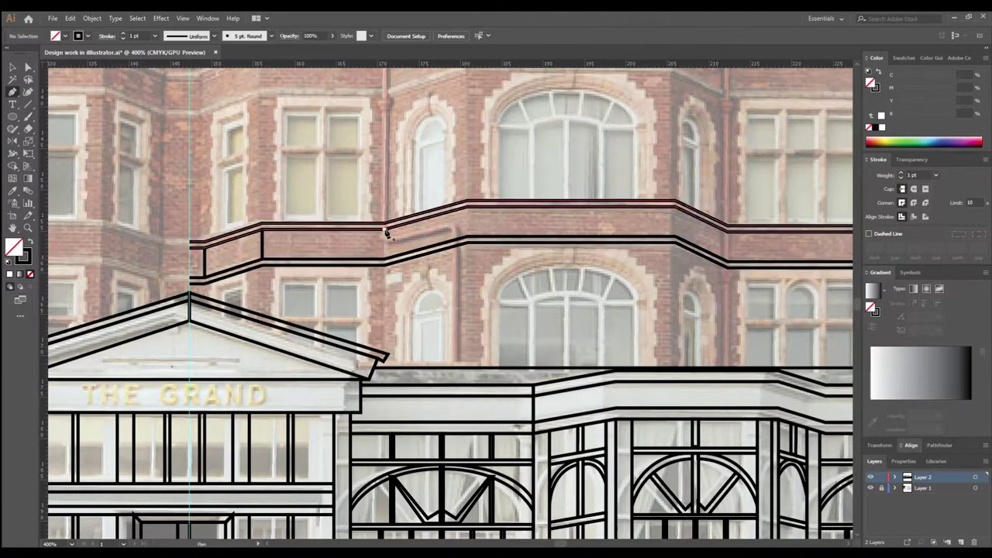
click(262, 317)
click(385, 359)
click(468, 245)
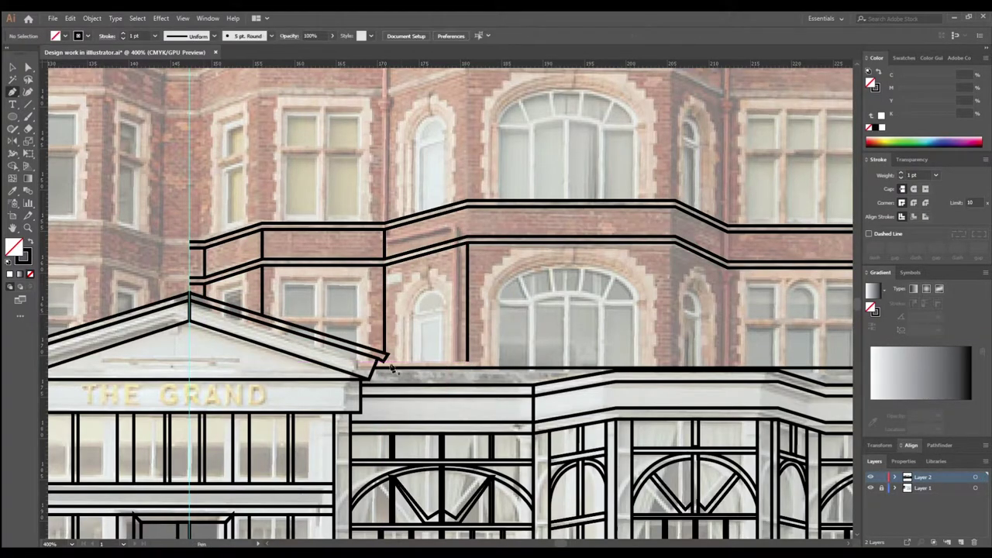
click(467, 360)
key(Escape)
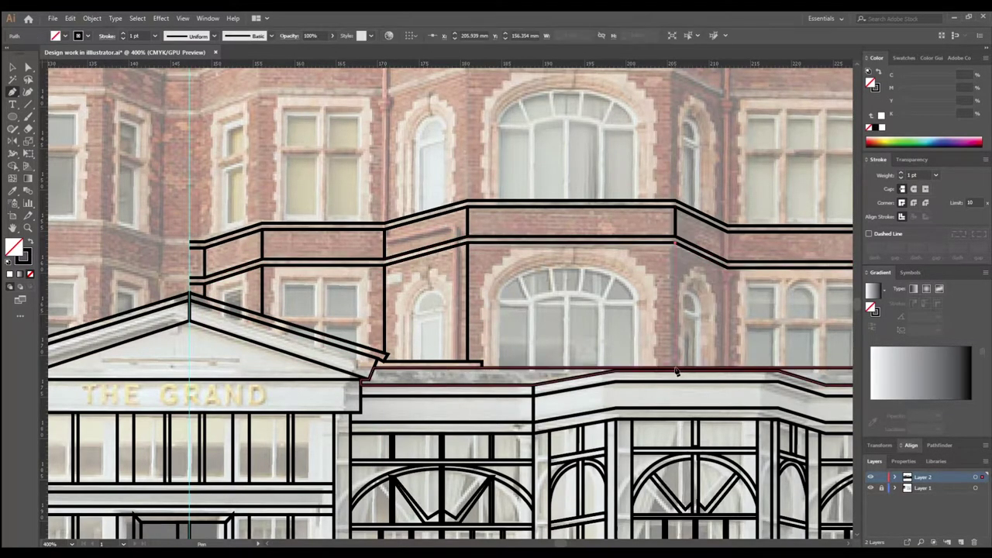
Step: Add two more vertical edges on the right, from the ledge down to the roof
scroll(595, 264, right, 3)
scroll(595, 264, right, 2)
scroll(592, 321, right, 2)
click(576, 266)
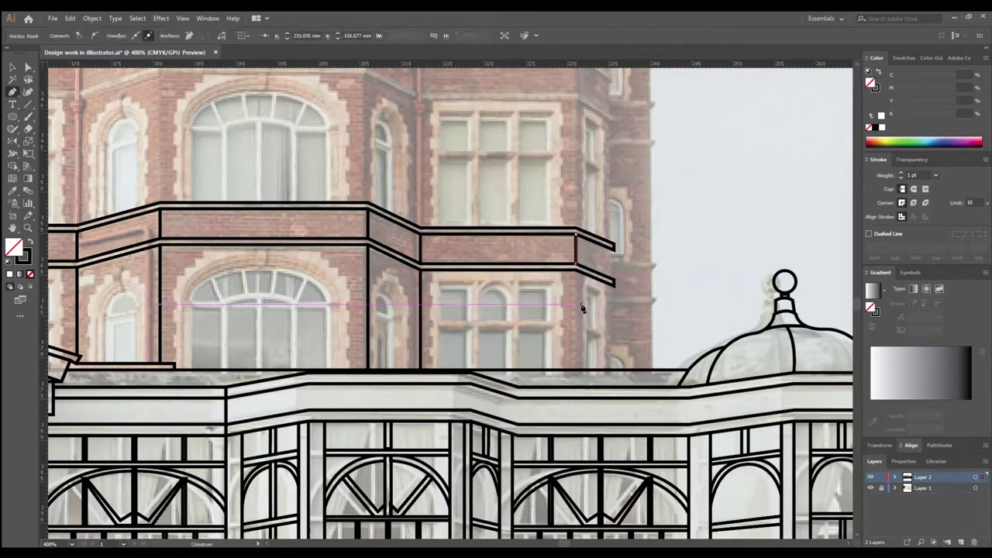
click(575, 369)
click(615, 283)
click(613, 372)
scroll(443, 281, left, 3)
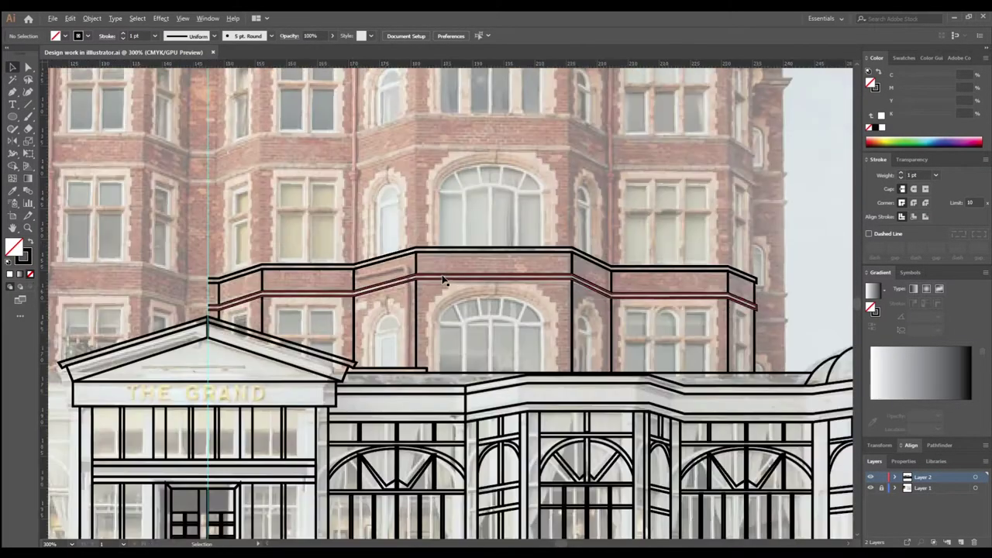
scroll(306, 326, left, 2)
scroll(306, 326, down, 3)
scroll(306, 325, up, 4)
Step: Trace the left and right stepped stone edges of the window surround
scroll(357, 288, up, 1)
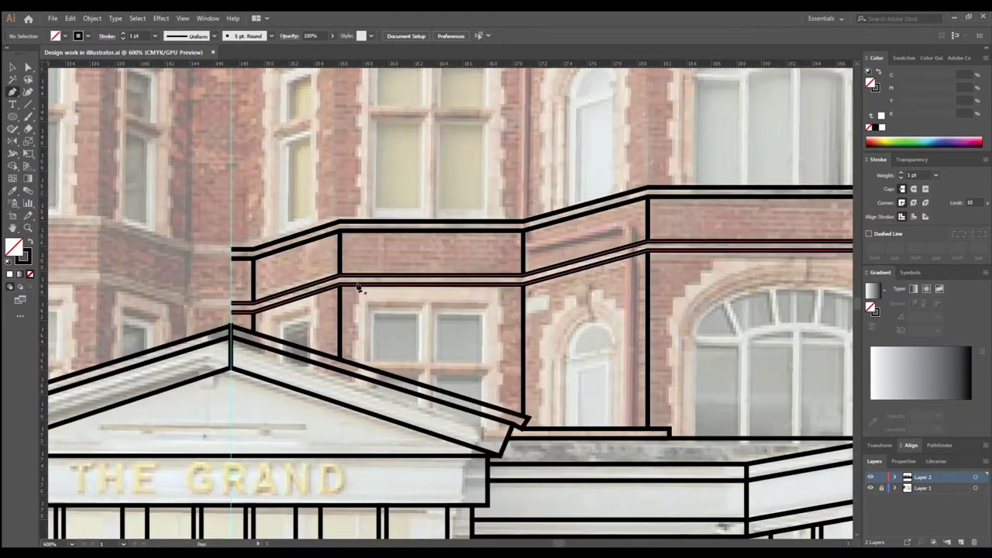
click(356, 285)
click(355, 358)
key(Escape)
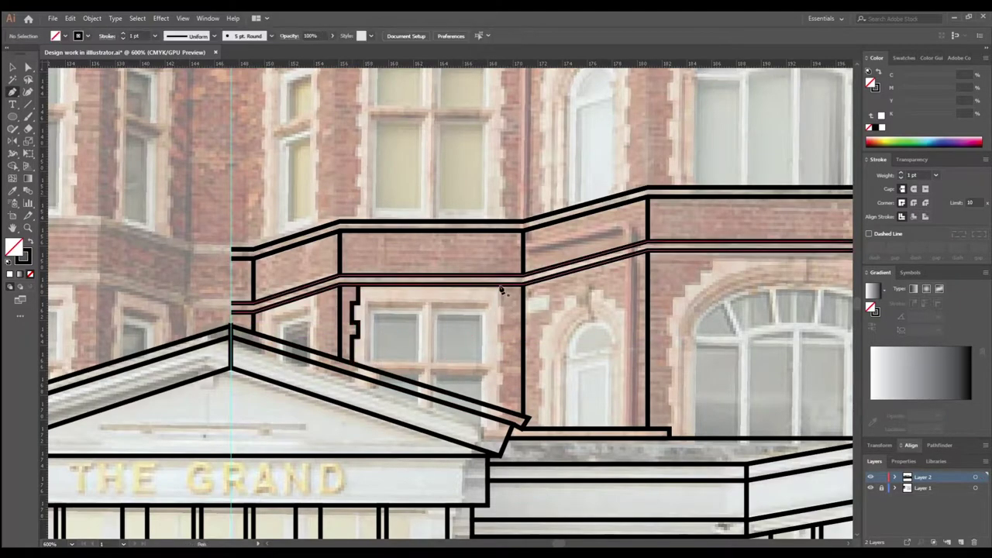
click(500, 286)
click(500, 303)
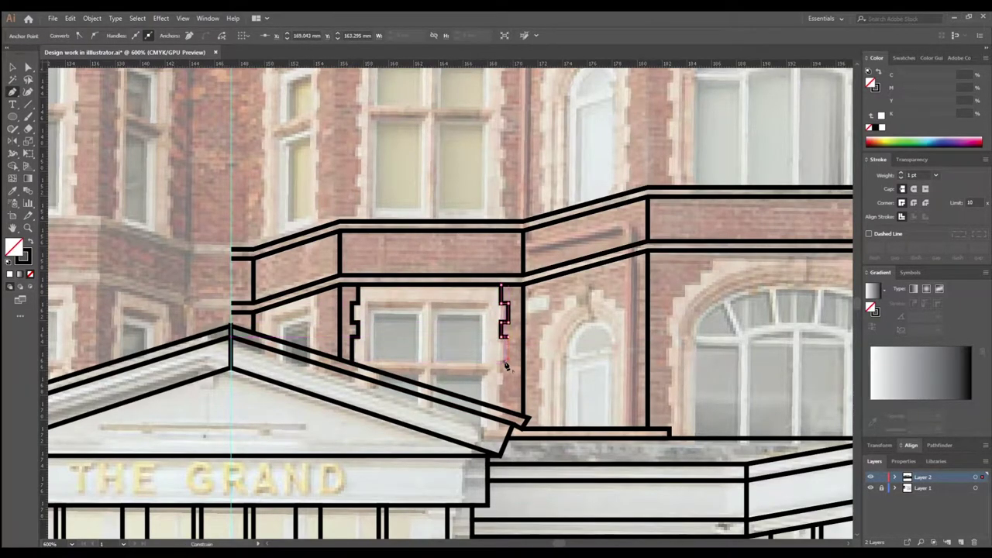
key(Escape)
Step: Add diagonal bevel lines at the top corners of the panes
key(m)
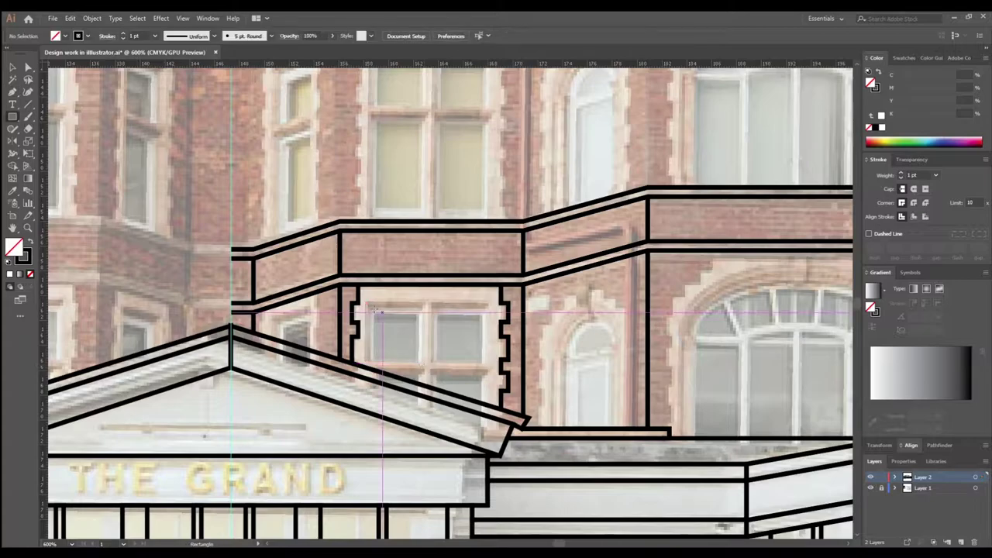
click(491, 306)
click(483, 314)
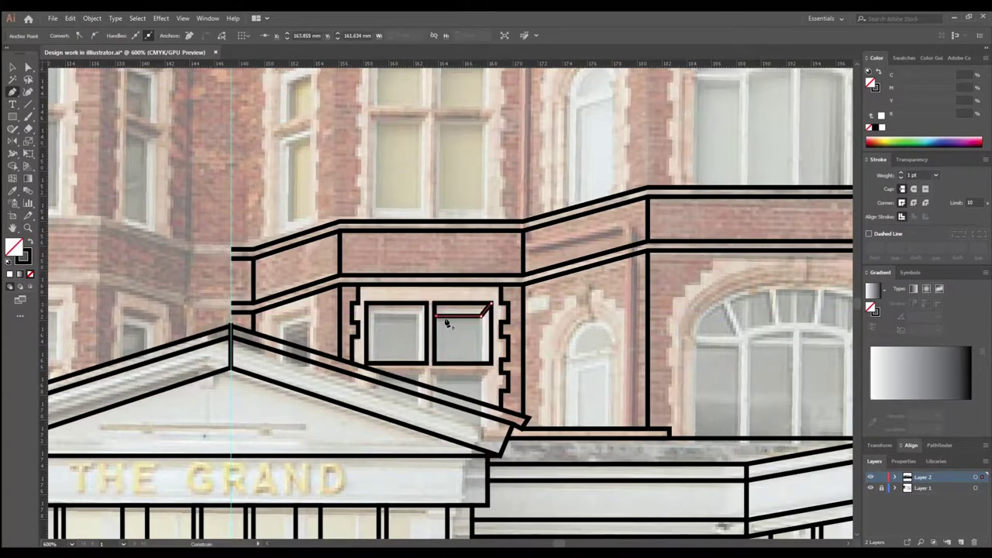
key(Escape)
click(424, 305)
scroll(416, 367, down, 2)
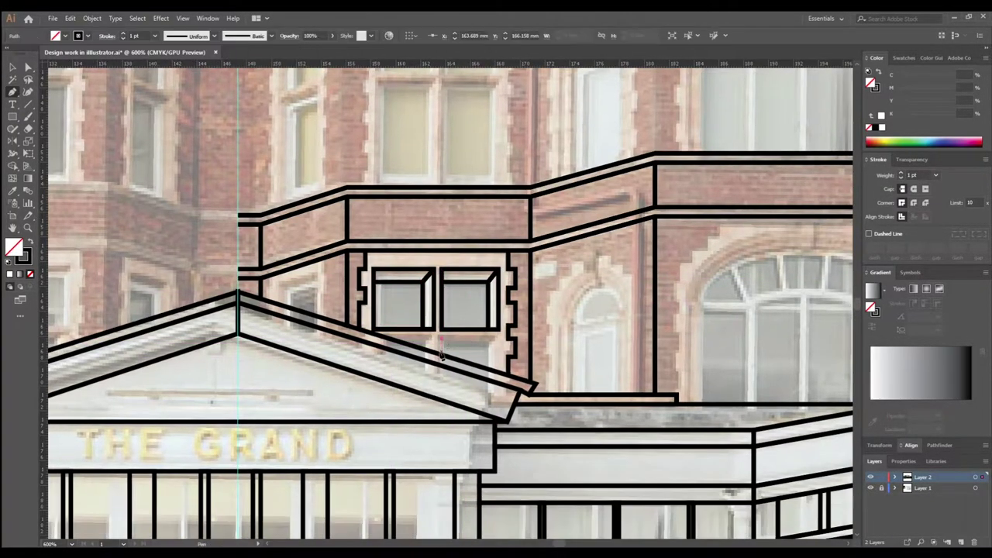
Step: Outline the lower window's top edge, undoing stray segments near the corner
click(440, 338)
click(499, 338)
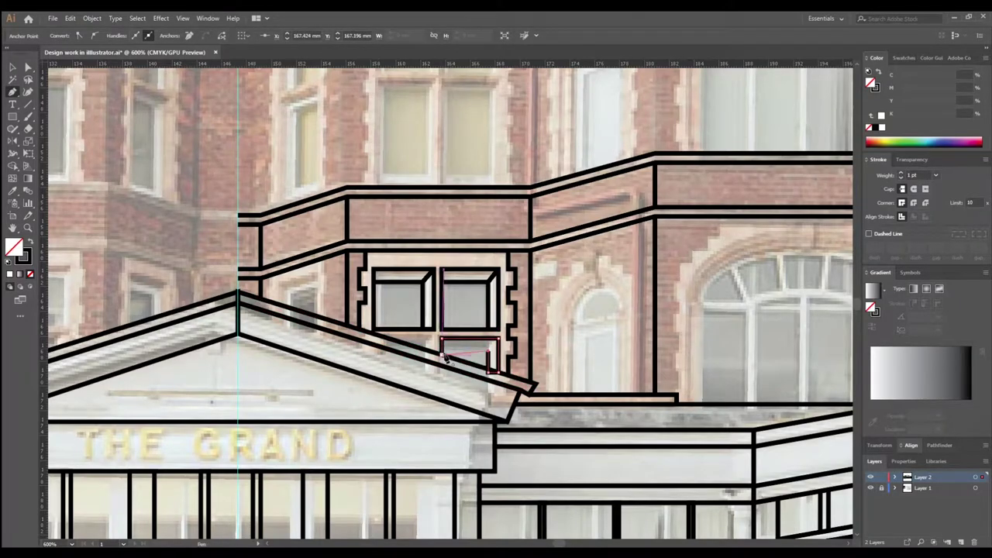
key(ctrl+z)
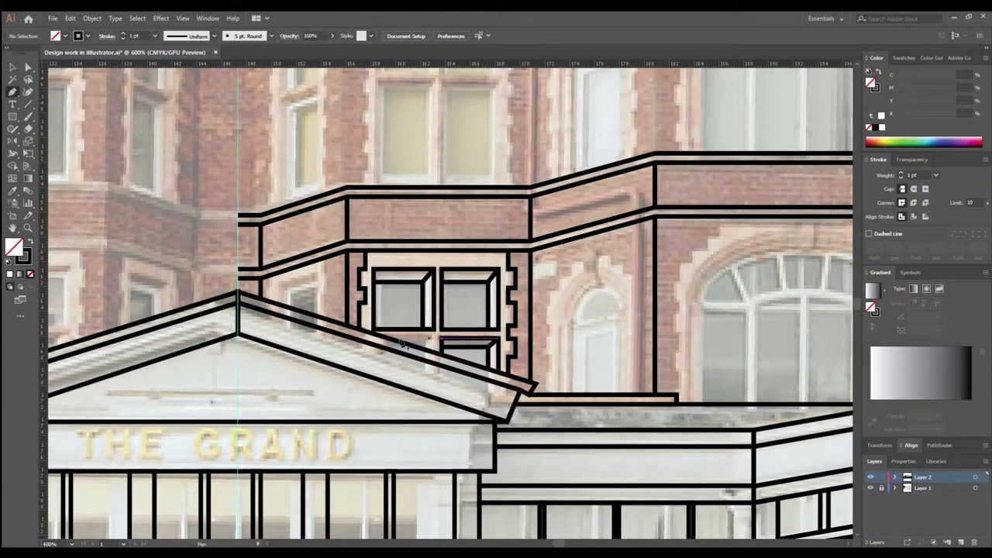
key(Escape)
scroll(376, 292, up, 2)
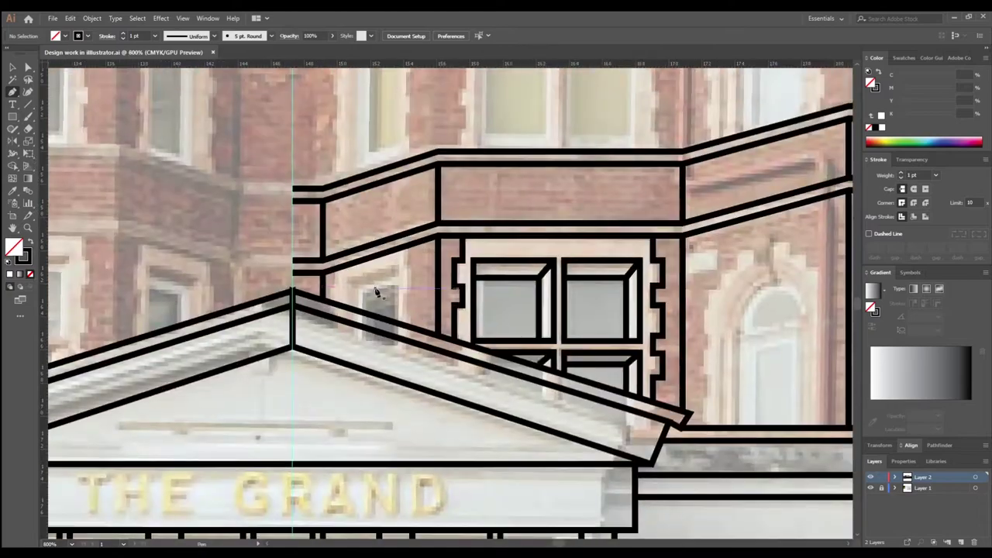
Step: Trace the outline of the narrow window on the left
click(409, 248)
click(411, 268)
key(Escape)
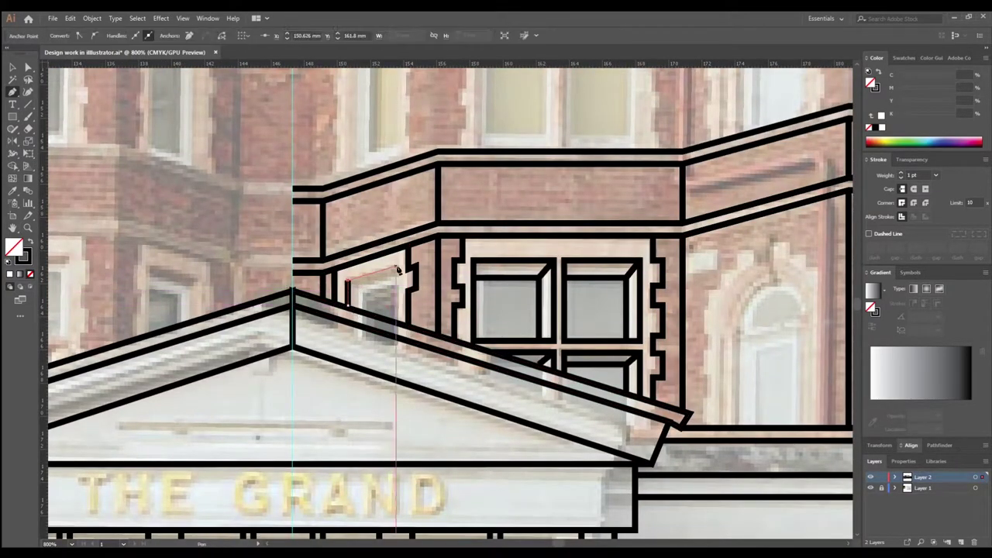
scroll(362, 291, down, 2)
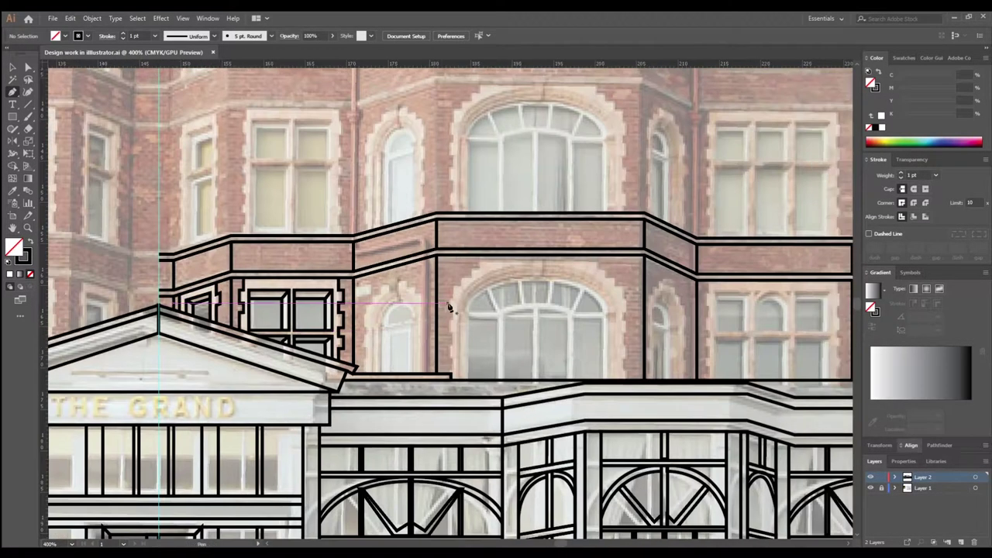
Step: Pen-trace the big arched window's outline with a curved arch over straight sides down to the ledge
scroll(465, 306, up, 1)
click(455, 381)
click(455, 283)
drag(571, 226, 655, 228)
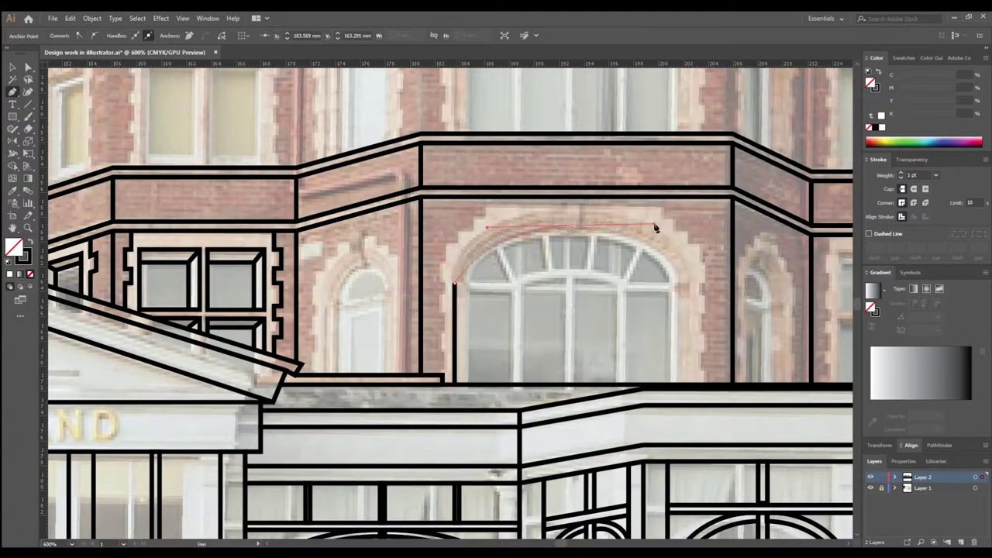
click(682, 283)
click(682, 381)
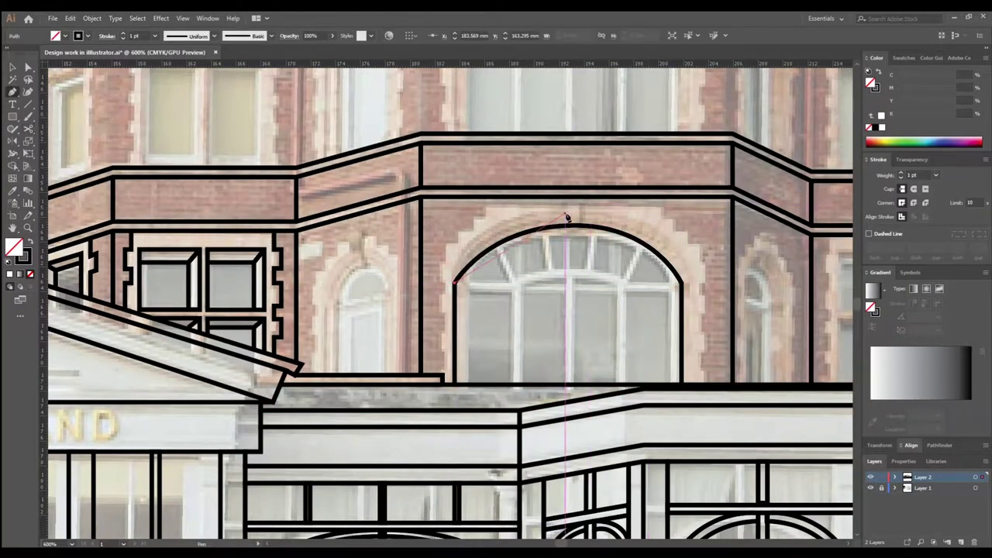
ctrl+click(372, 256)
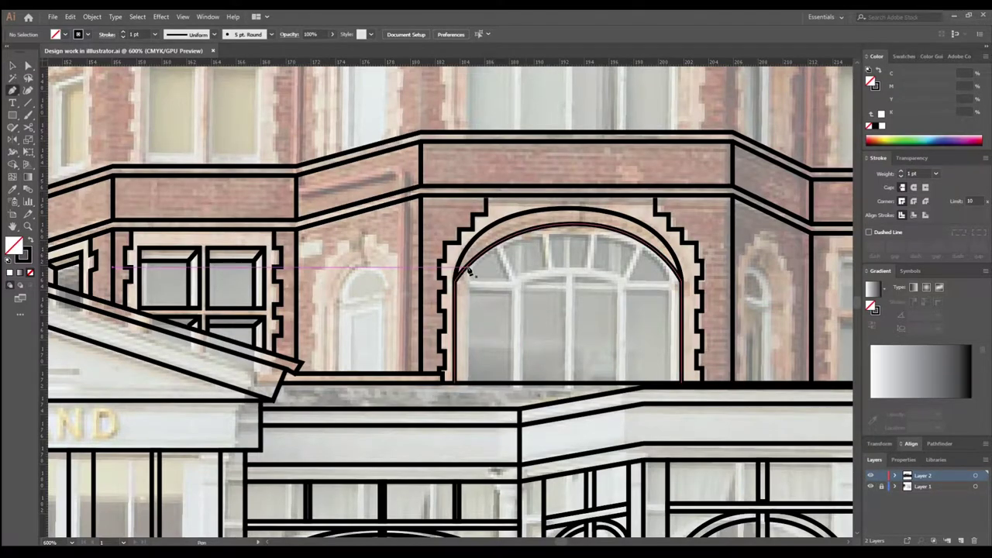
Step: Outline the tall window panes and mullions running down to the sill
click(467, 292)
click(511, 291)
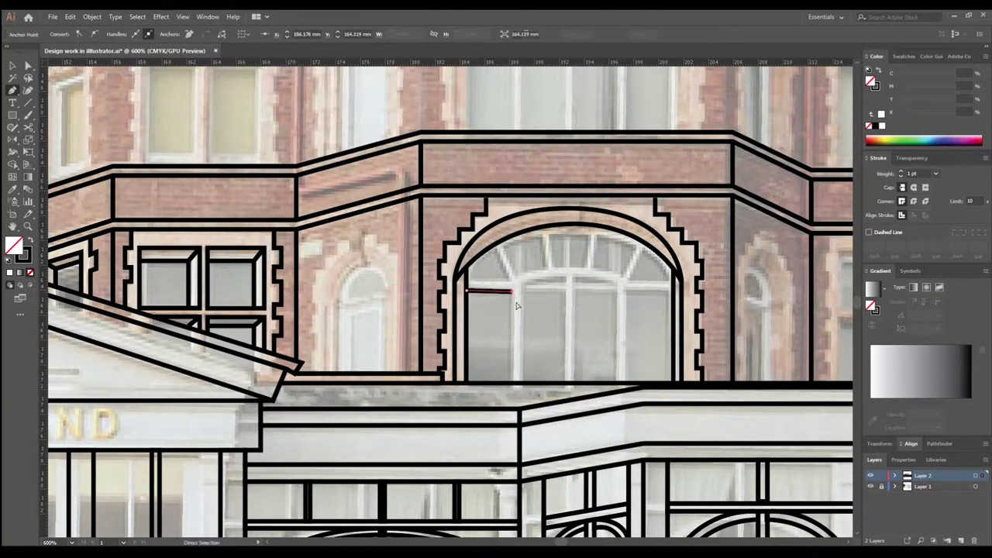
shift+click(518, 383)
click(575, 277)
shift+click(574, 383)
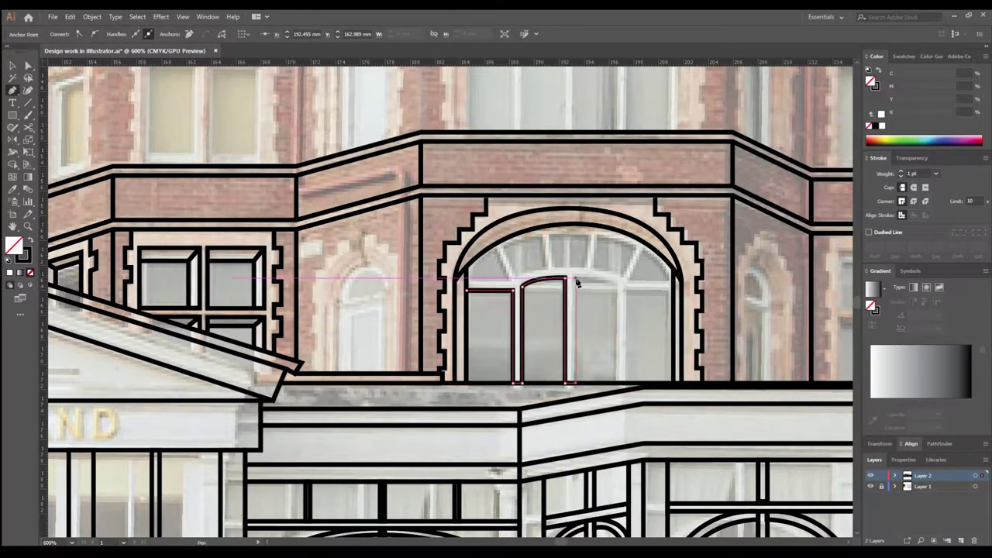
click(624, 288)
shift+click(623, 383)
click(673, 383)
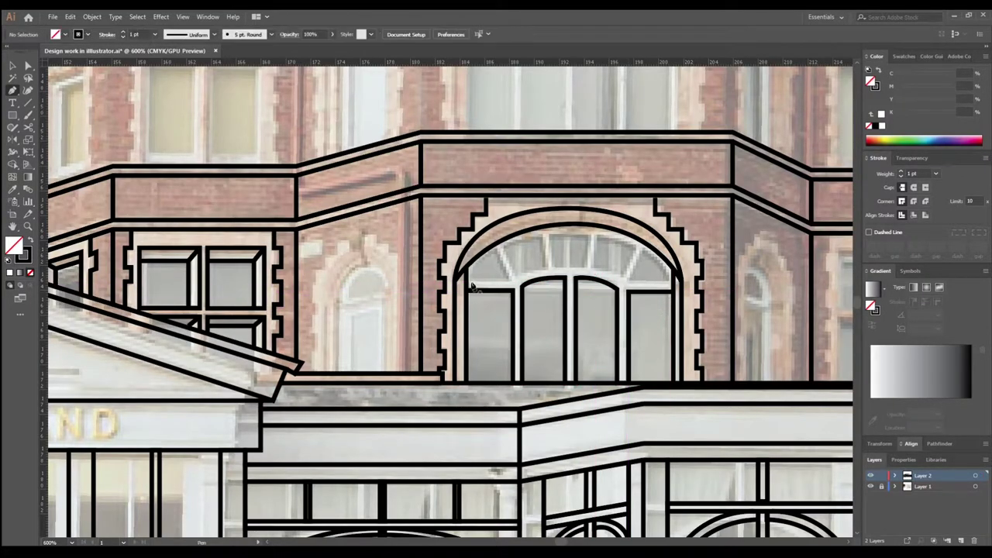
Step: Draw the triangular fanlight segment at the top of the first pane
click(467, 281)
click(512, 280)
click(469, 279)
ctrl+click(505, 252)
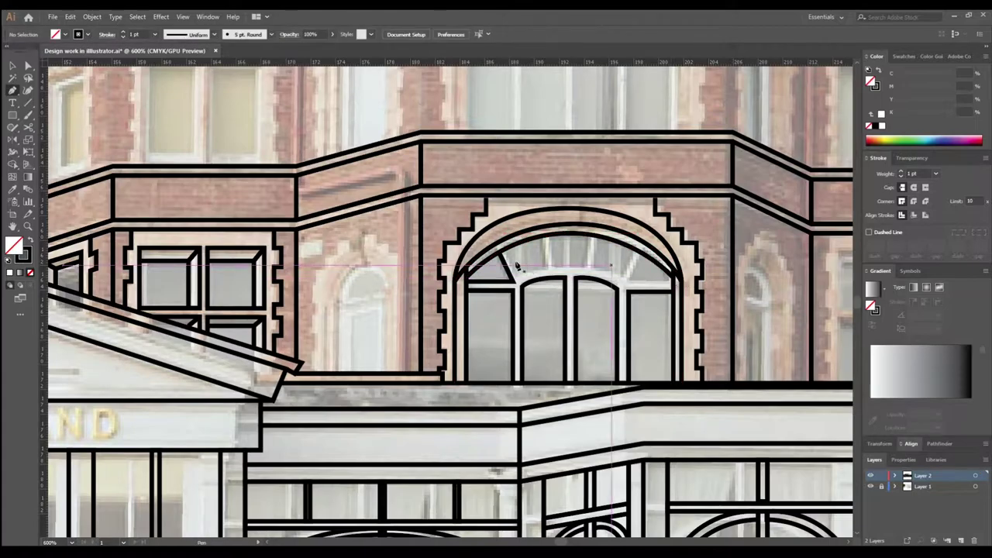
Step: Add the radiating fanlight division bars across the arch
click(502, 250)
click(520, 276)
click(545, 241)
click(503, 250)
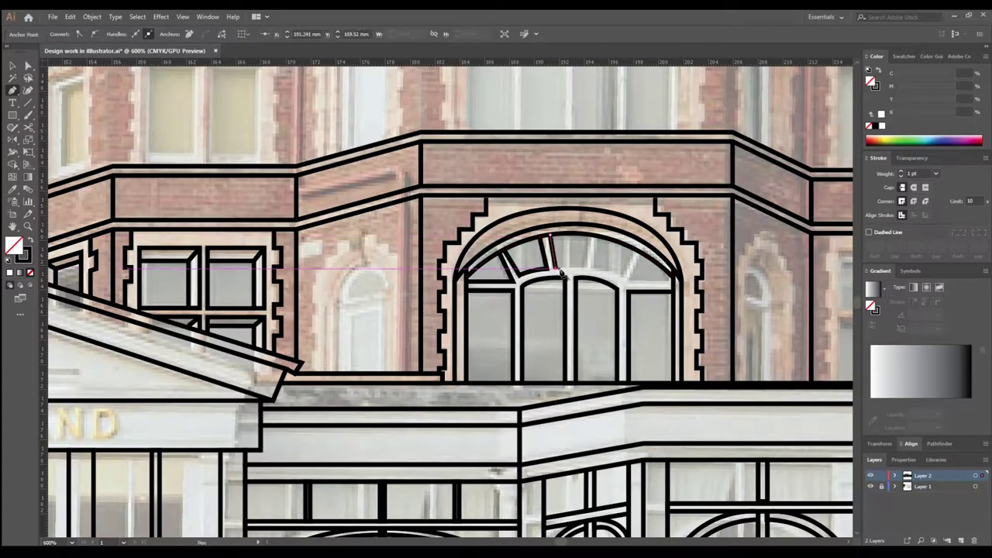
click(552, 234)
click(589, 239)
click(597, 271)
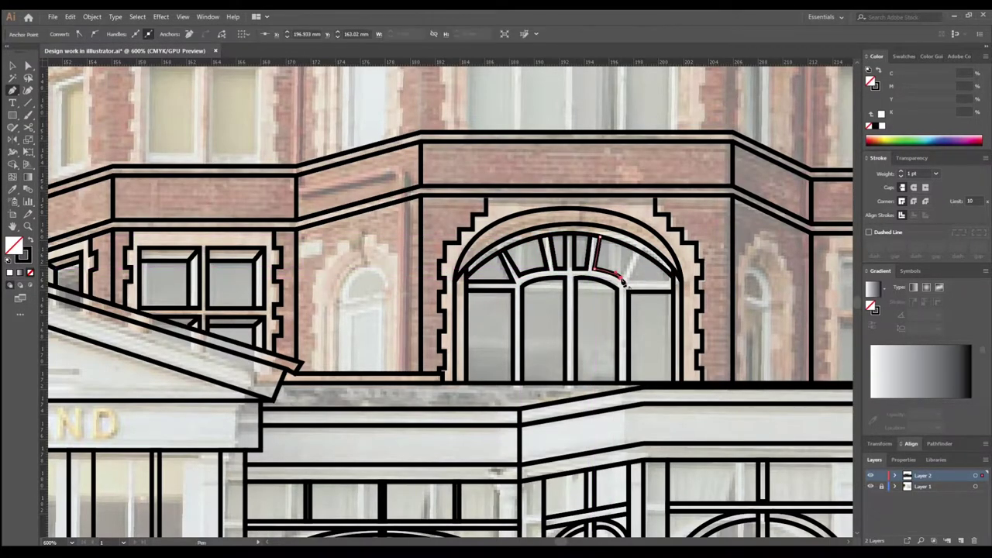
click(601, 239)
scroll(546, 310, down, 1)
Step: Trace the small arched window's stepped surround outline
scroll(414, 284, up, 1)
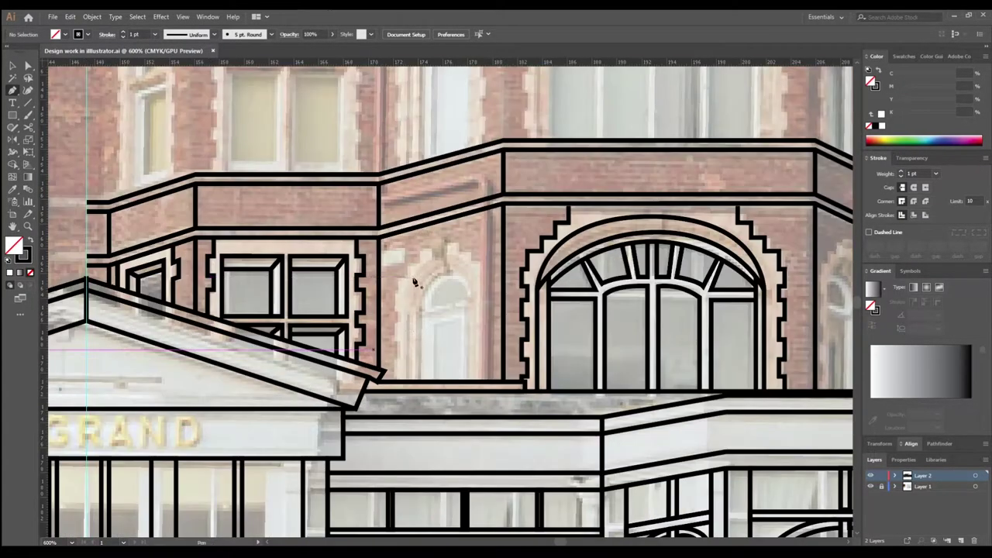
click(393, 364)
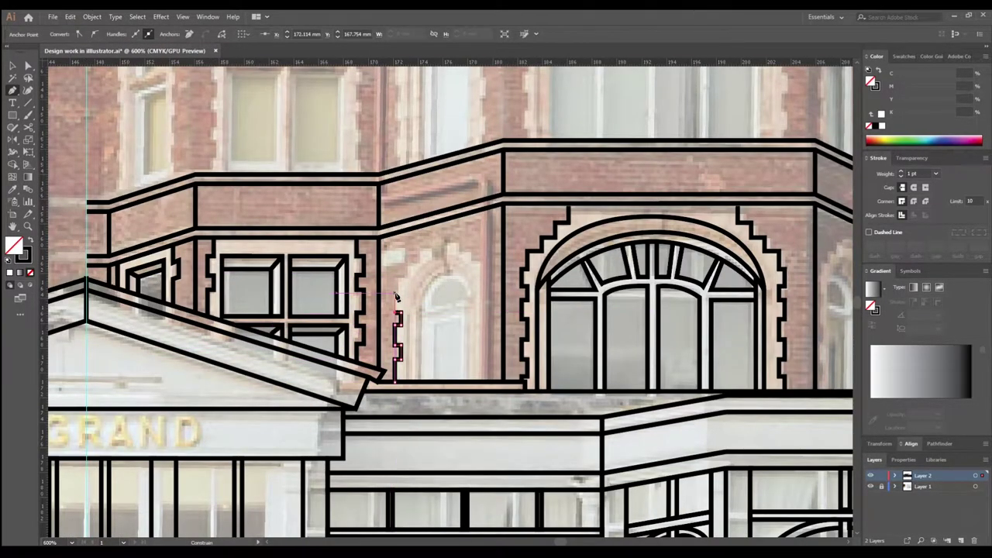
click(482, 382)
ctrl+click(449, 332)
Step: Draw the small window's curved inner arch, then reselect the small window path
click(419, 312)
drag(445, 275, 463, 270)
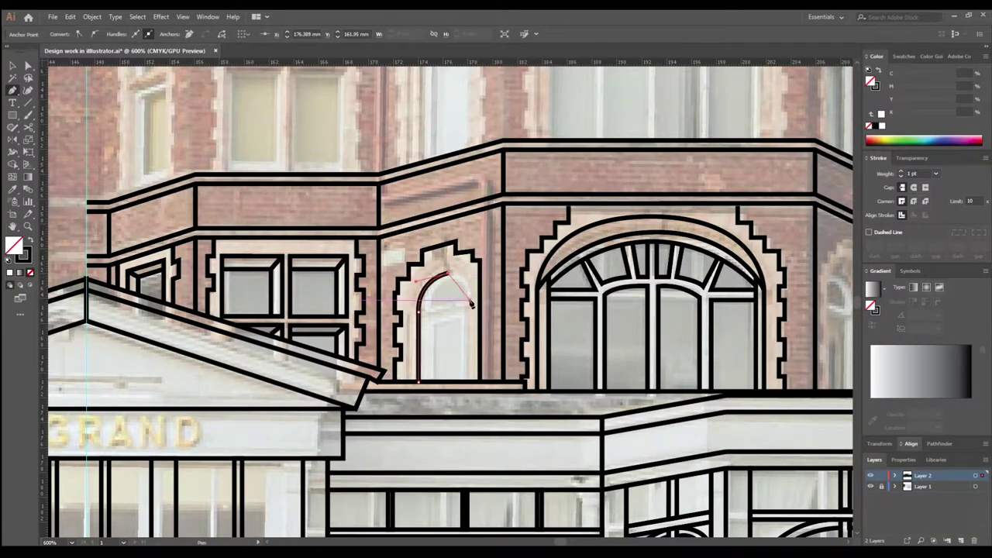
ctrl+click(467, 314)
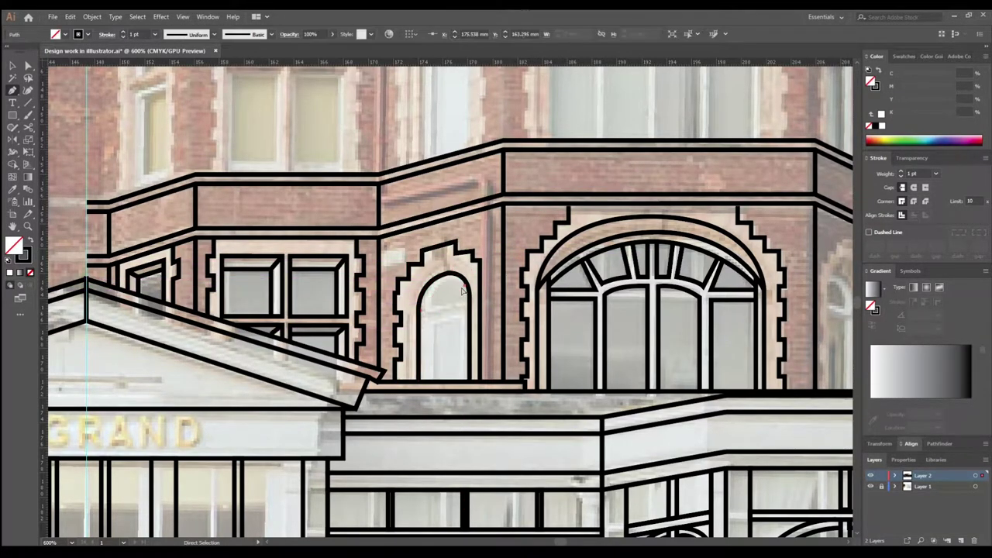
ctrl+click(425, 336)
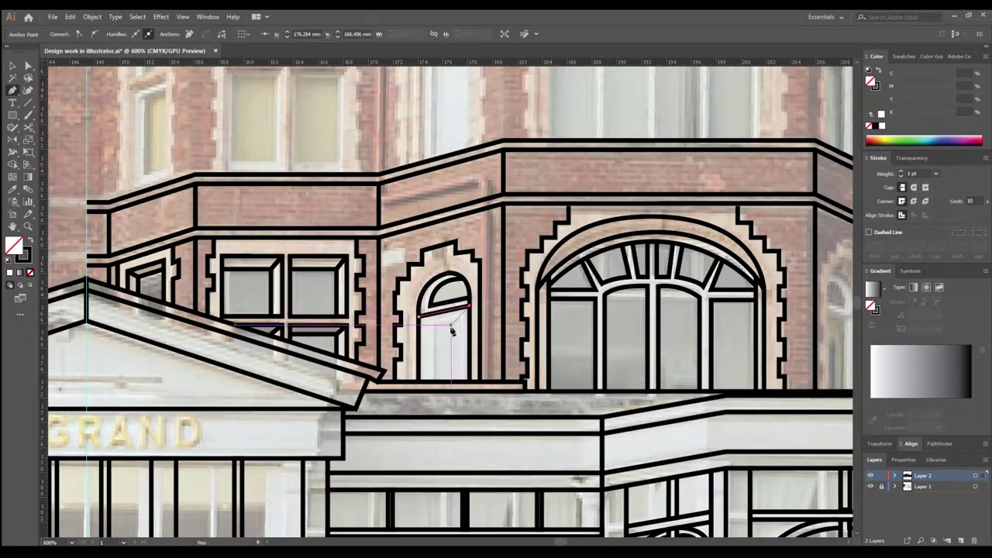
key(ctrl+minus)
key(ctrl+minus)
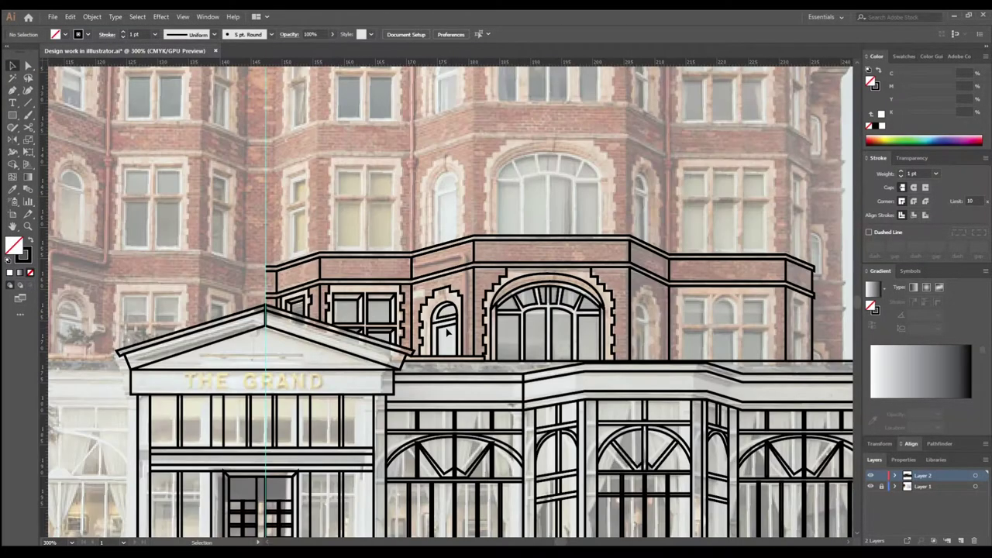
key(ctrl+plus)
click(269, 372)
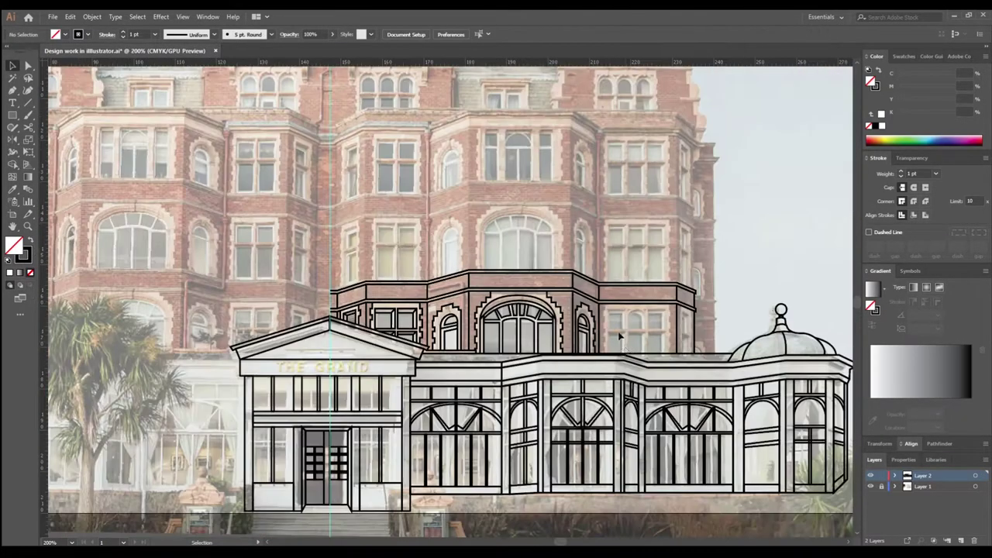
Step: Trace the notched stone edge beside the small window
scroll(618, 335, up, 3)
click(388, 243)
click(388, 261)
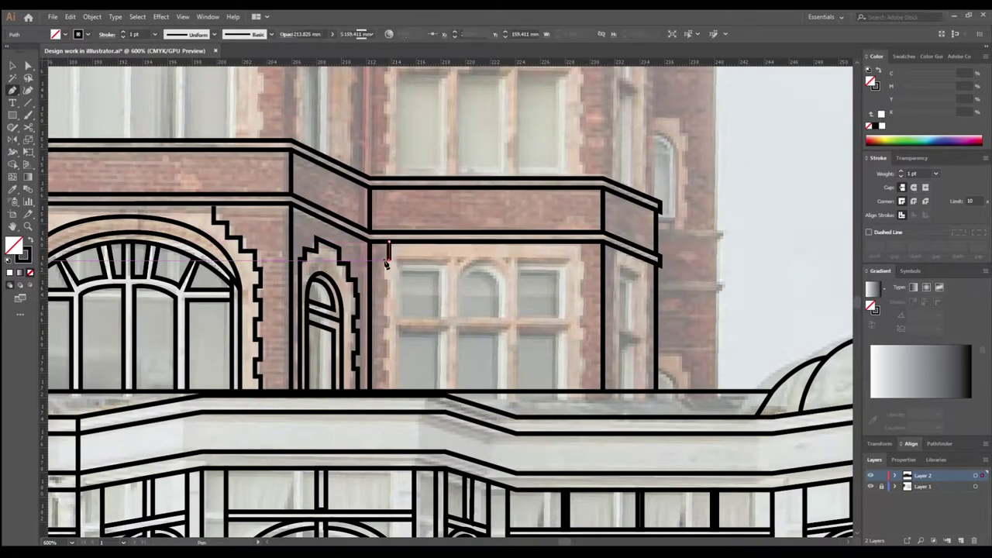
click(382, 283)
click(388, 283)
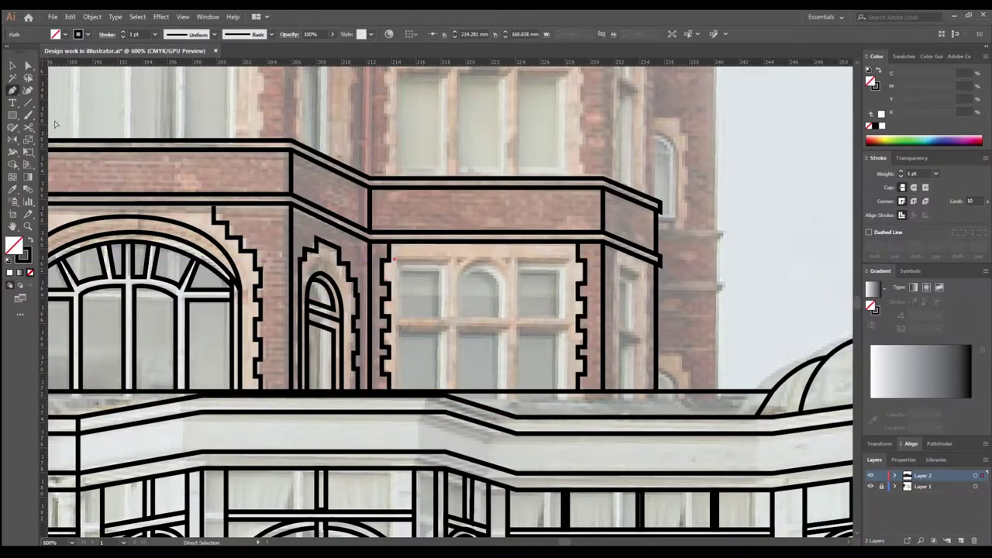
Step: Outline the rectangular window panes, including the upper-right and lower-right panes
drag(397, 258, 447, 316)
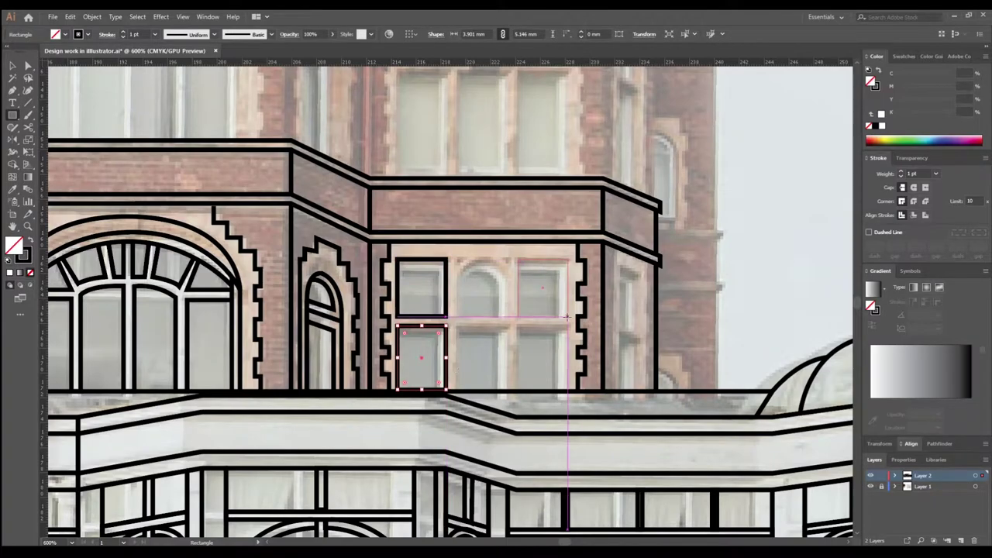
drag(518, 325, 563, 371)
key(v)
click(521, 346)
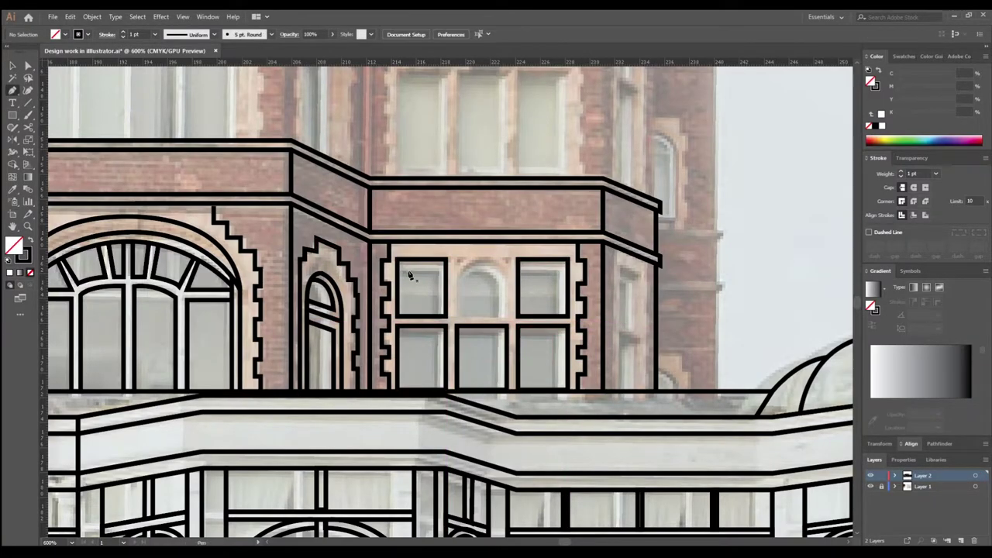
key(ctrl+shift+a)
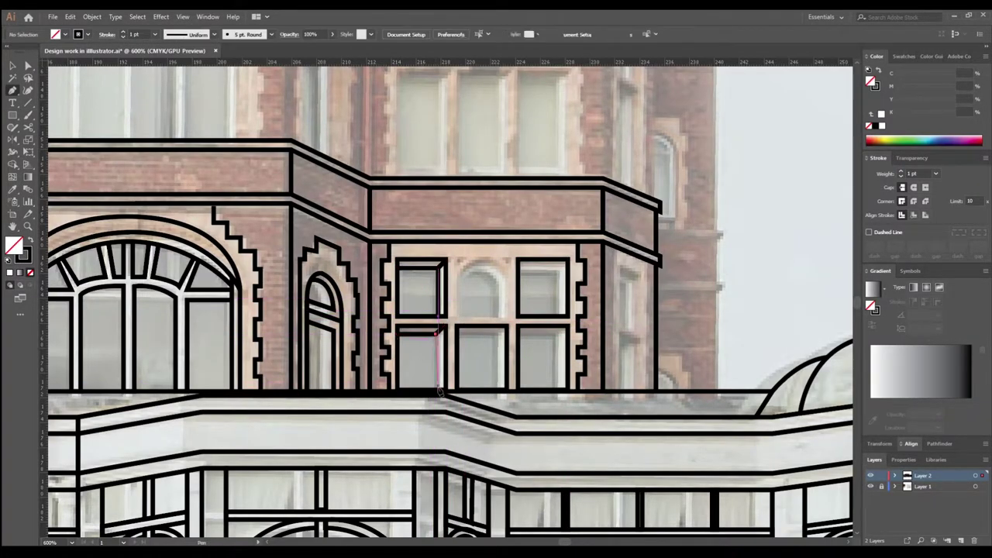
click(498, 338)
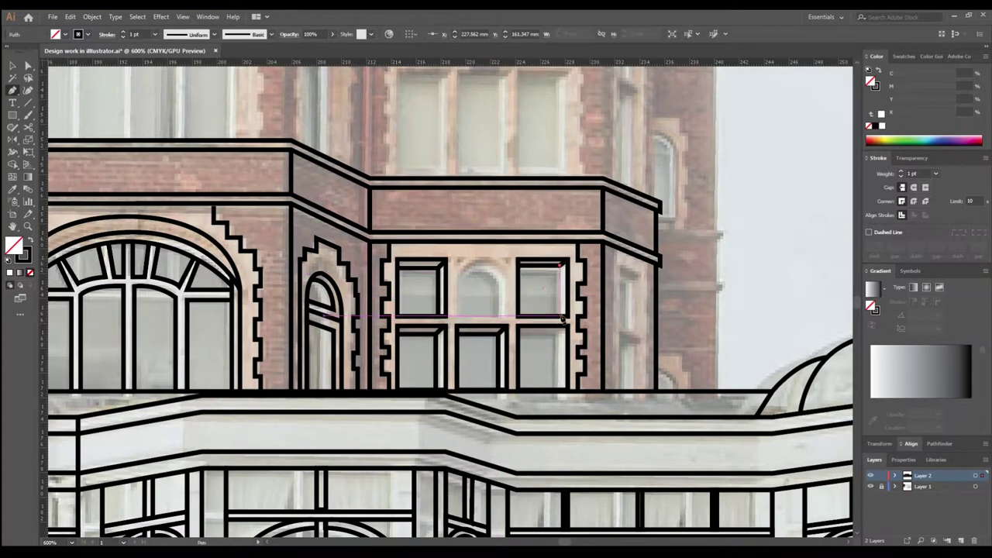
click(561, 339)
Step: Outline the arch-topped upper-middle pane as a closed path and continue the cornice line
click(457, 268)
click(458, 317)
click(507, 316)
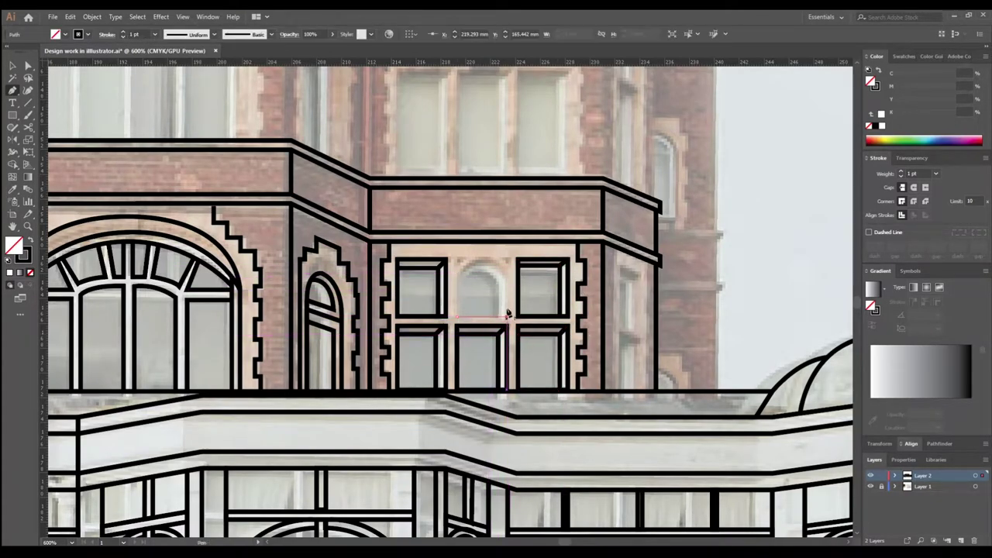
click(508, 267)
click(458, 317)
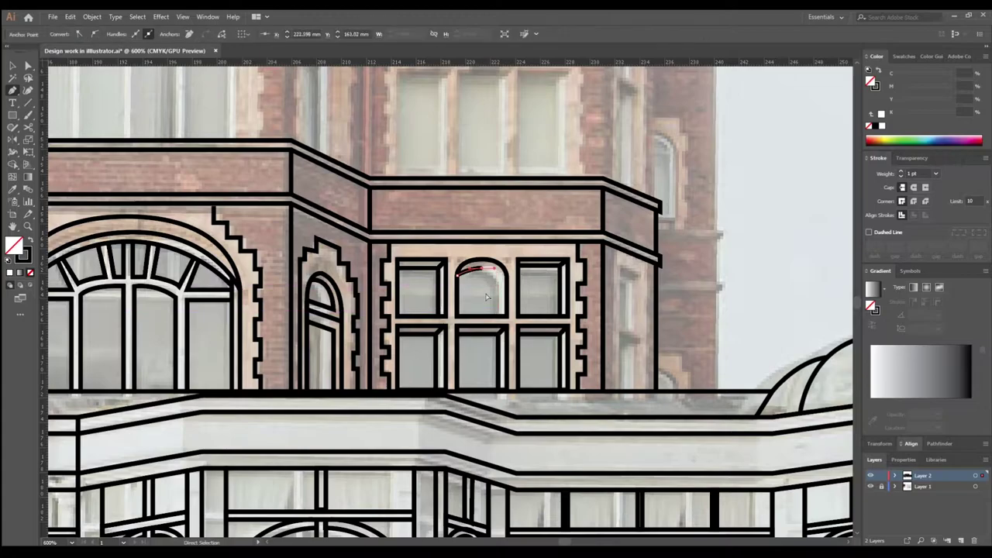
click(457, 273)
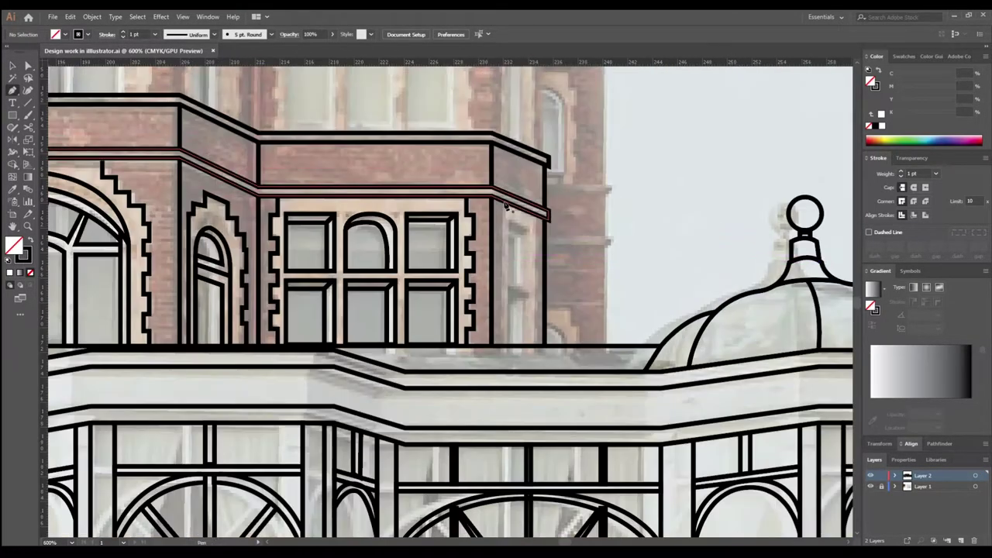
click(503, 204)
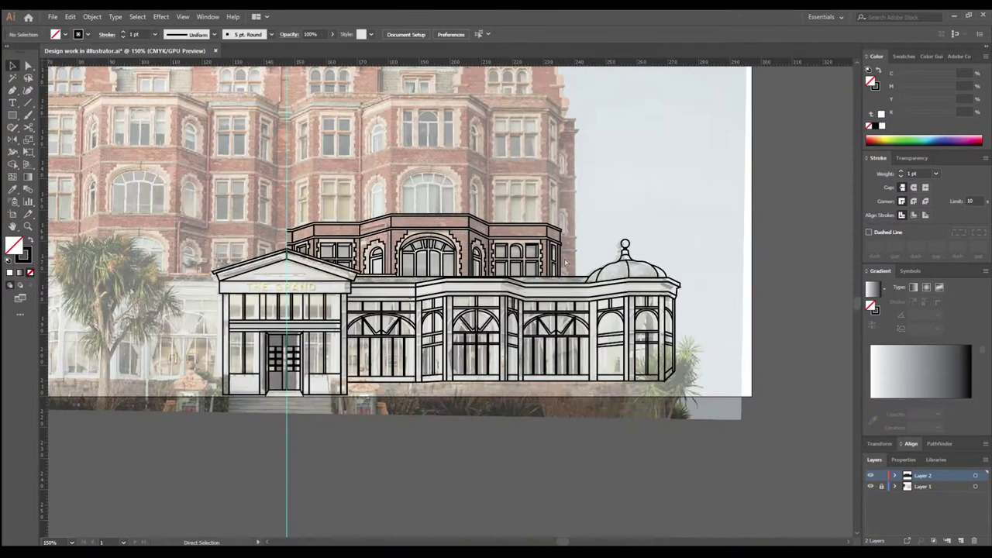
Step: Duplicate the traced upper storey one level up with an Alt-drag
click(353, 217)
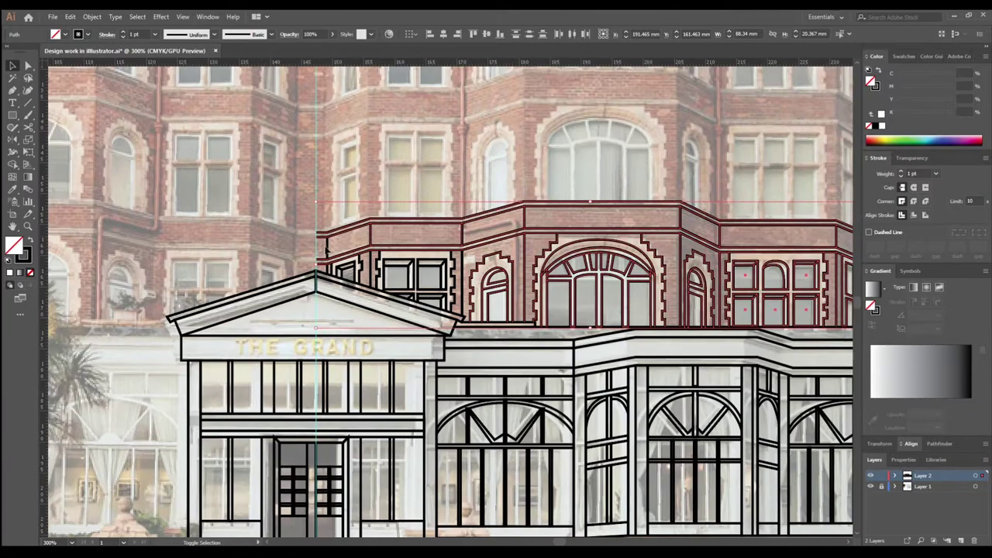
key(ctrl+plus)
key(ctrl+plus)
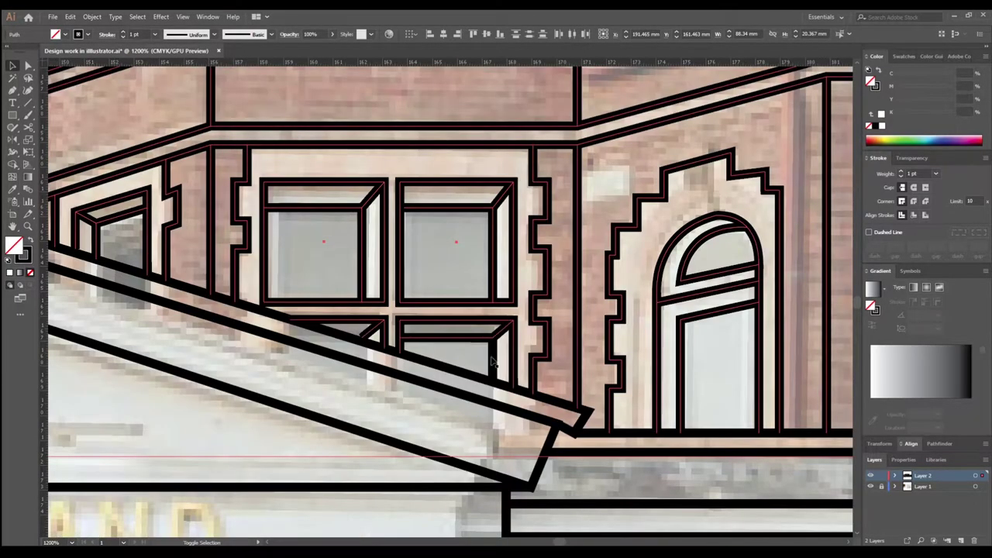
key(ctrl+minus)
key(ctrl+minus)
key(ctrl+minus)
drag(474, 306, 475, 127)
key(ctrl+z)
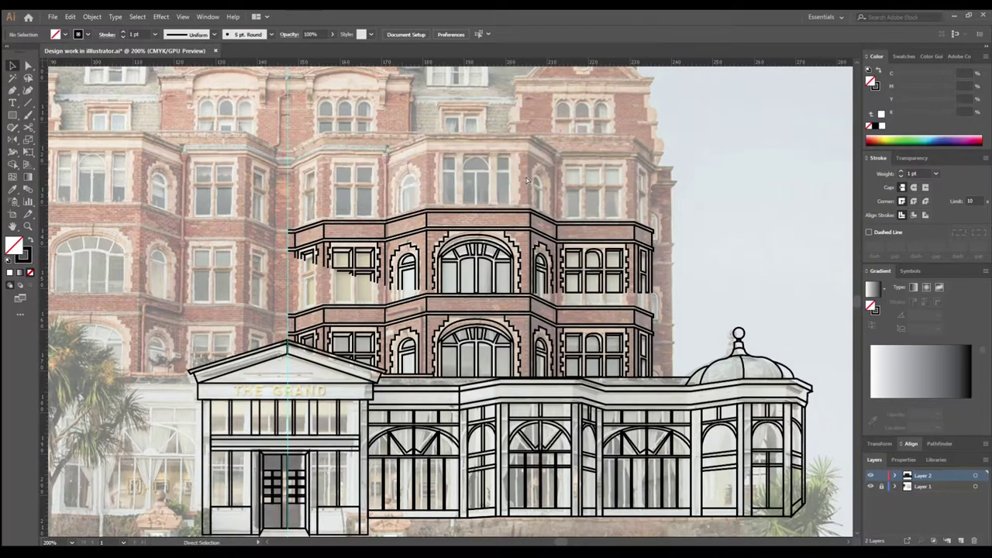
key(ctrl+shift+z)
key(ctrl+plus)
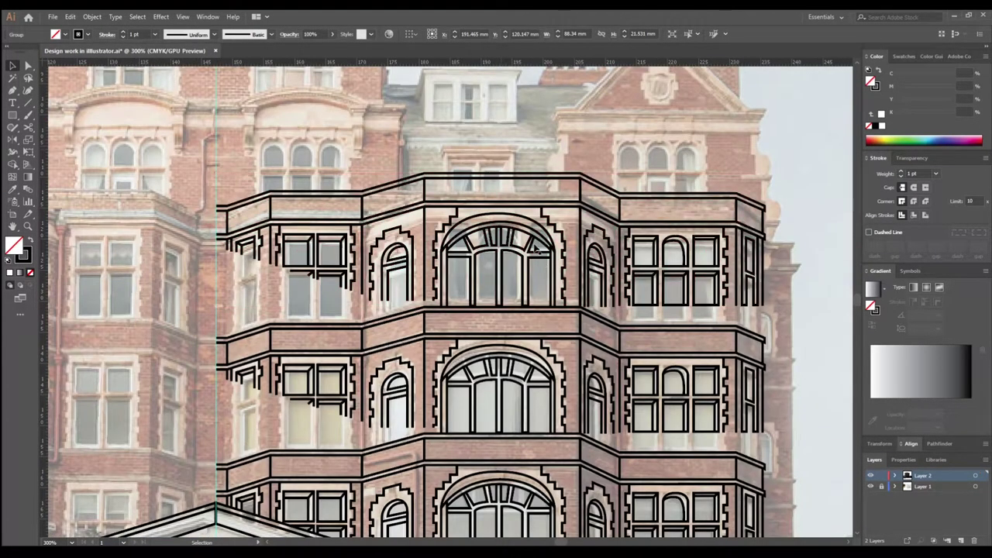
key(h)
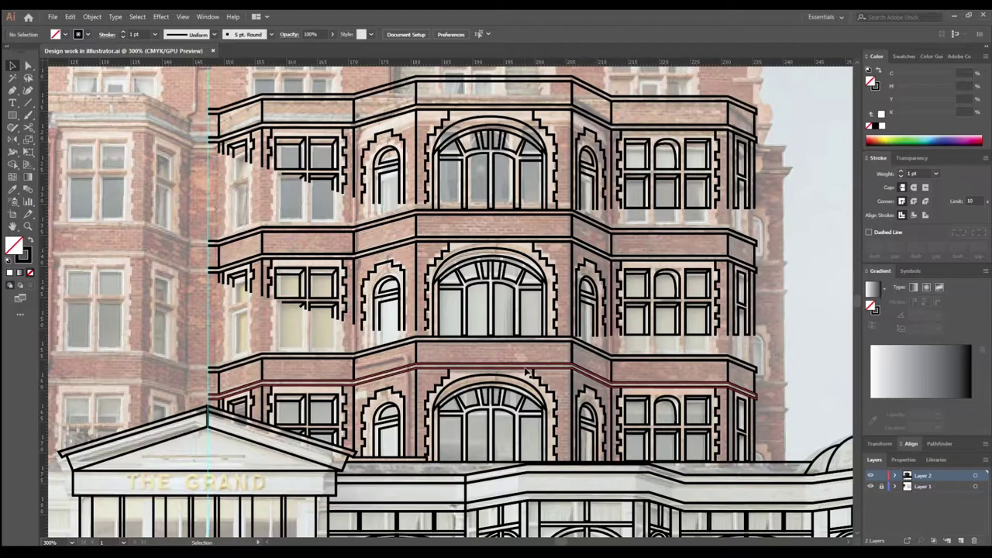
Step: Drag the bottom anchors of the narrow, three-pane and arched window paths down to the sills
key(a)
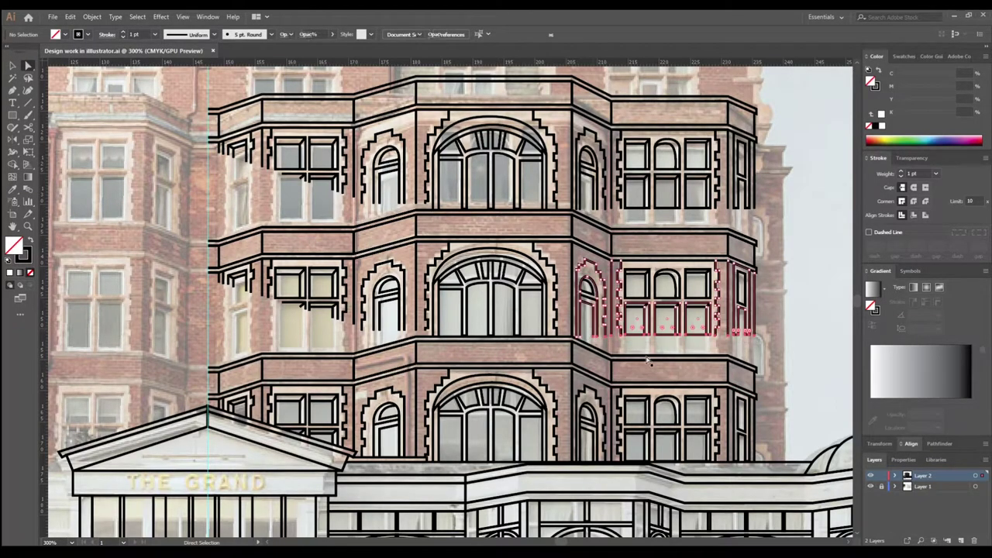
click(587, 335)
scroll(764, 357, up, 3)
drag(721, 339, 727, 395)
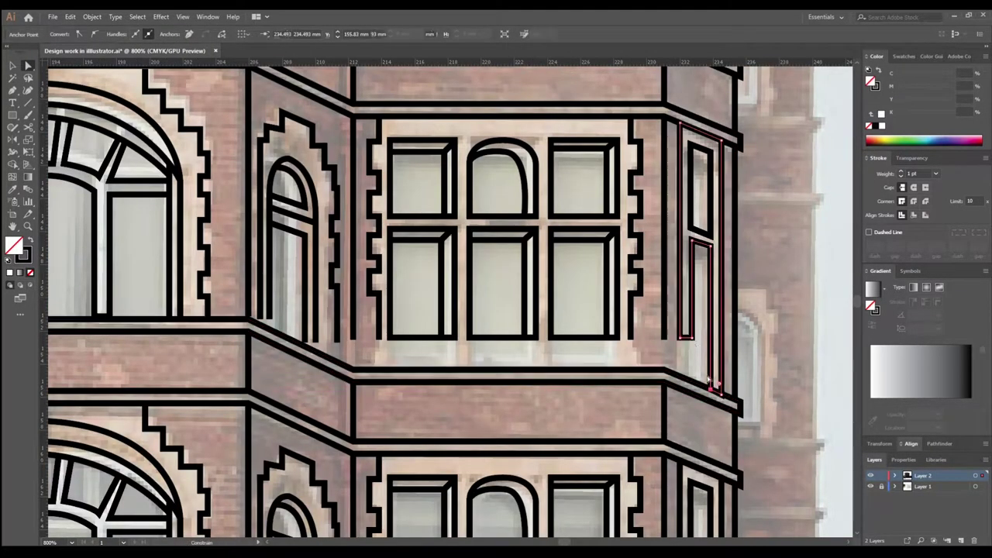
click(457, 368)
drag(458, 368, 459, 372)
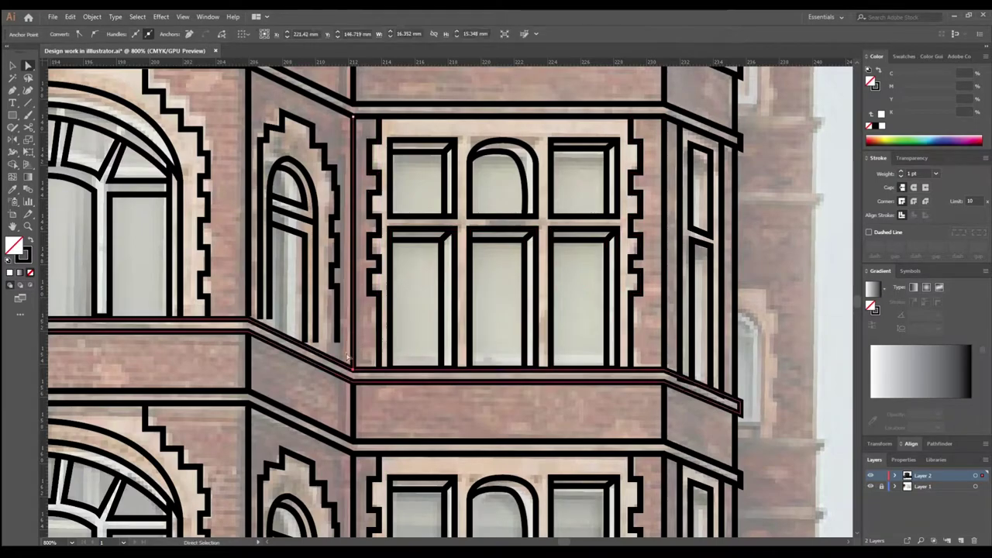
click(260, 326)
drag(221, 303, 829, 319)
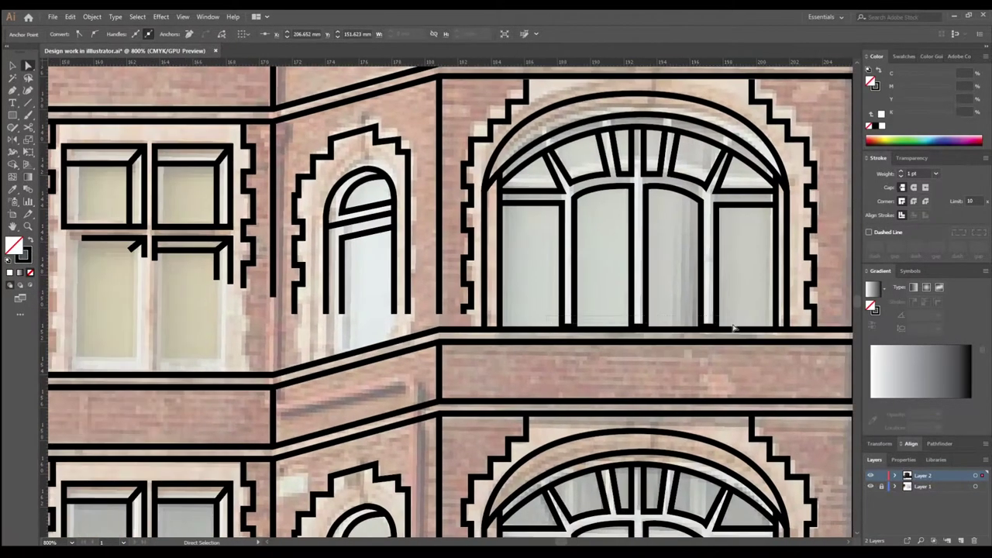
mouse_move(341, 316)
mouse_down()
mouse_move(489, 309)
mouse_move(476, 351)
mouse_up()
click(488, 308)
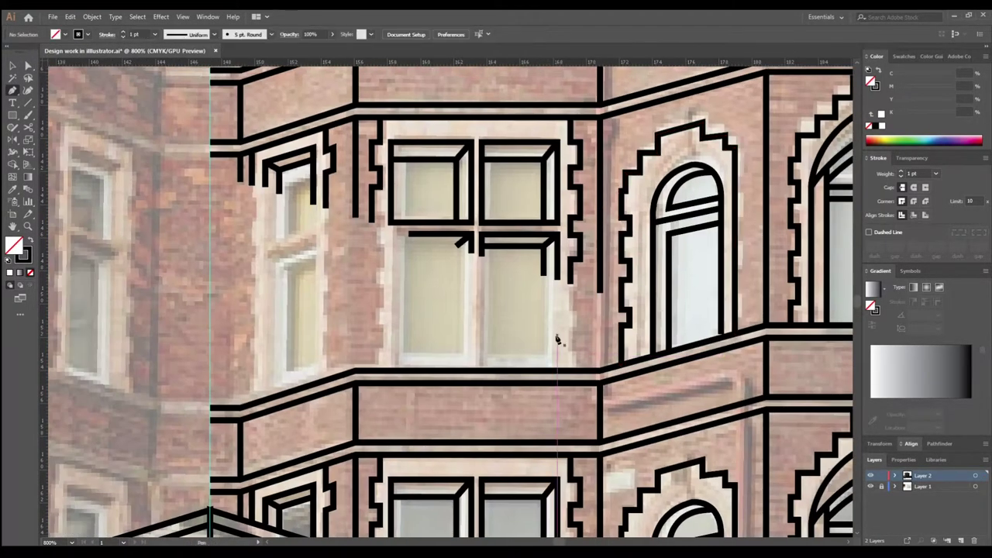
Step: Trace the narrow left-hand window's closed outline and the stepped edge down to the sill
click(580, 290)
click(573, 310)
click(569, 372)
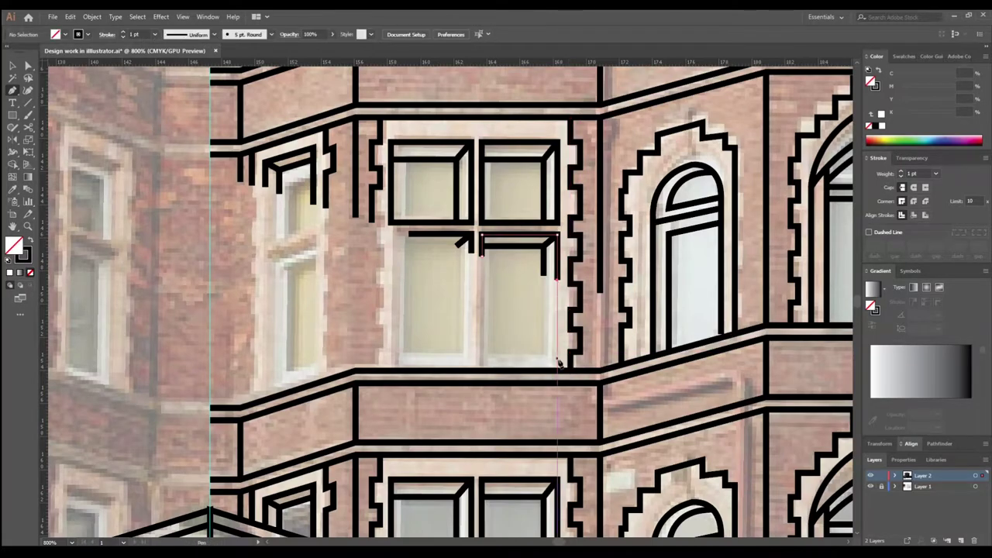
click(548, 243)
click(545, 358)
click(484, 358)
scroll(489, 360, left, 3)
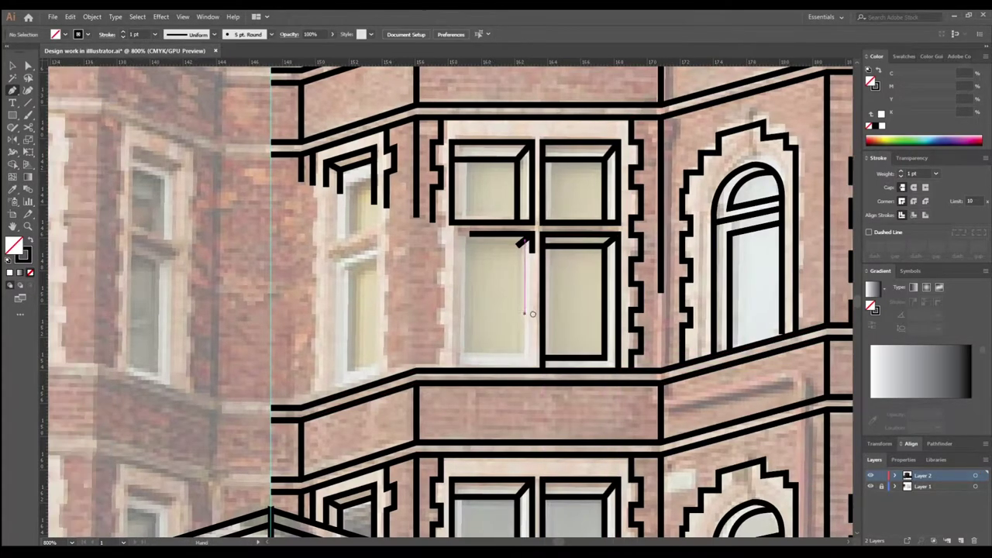
click(626, 243)
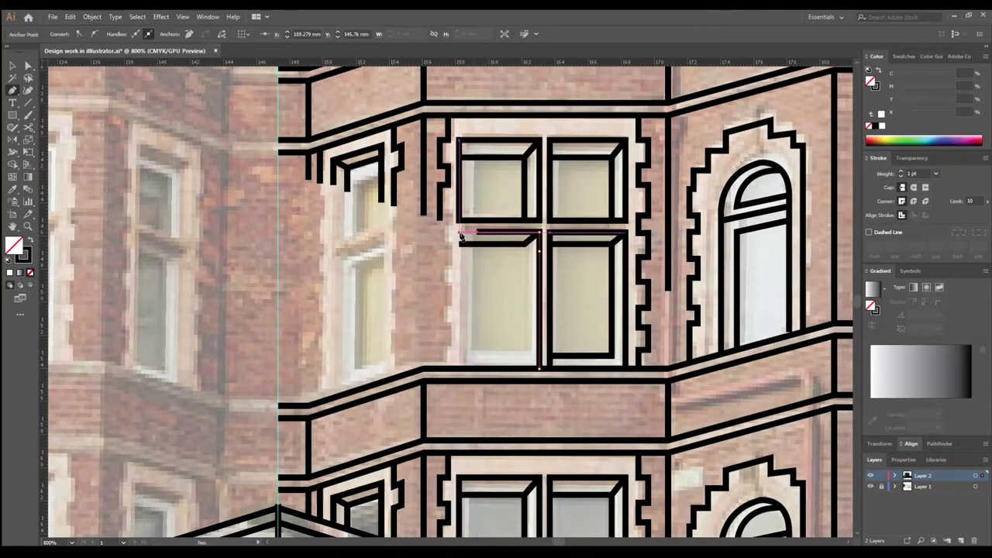
click(459, 366)
Step: Trace the window's stepped left stone jamb
click(448, 117)
click(438, 142)
click(439, 186)
click(448, 217)
click(445, 243)
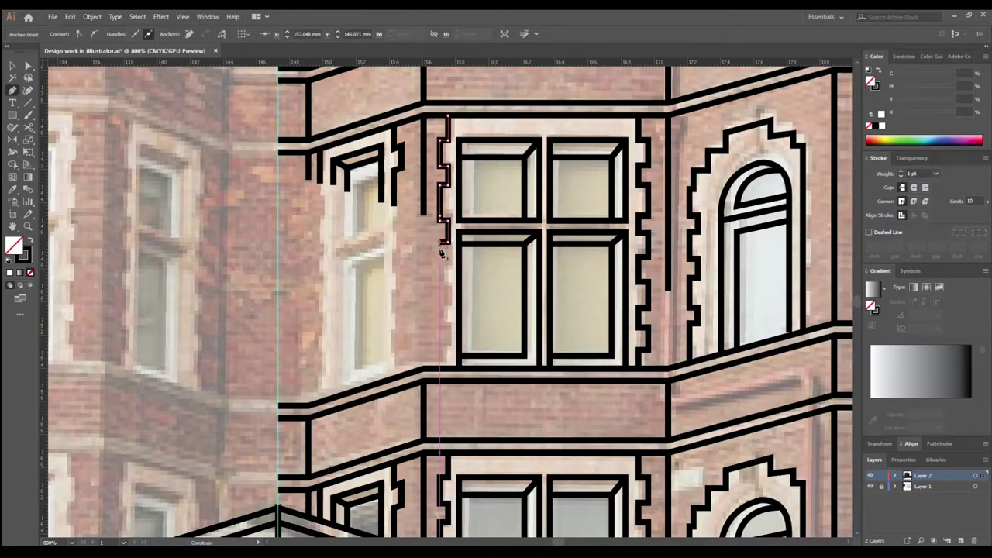
click(439, 354)
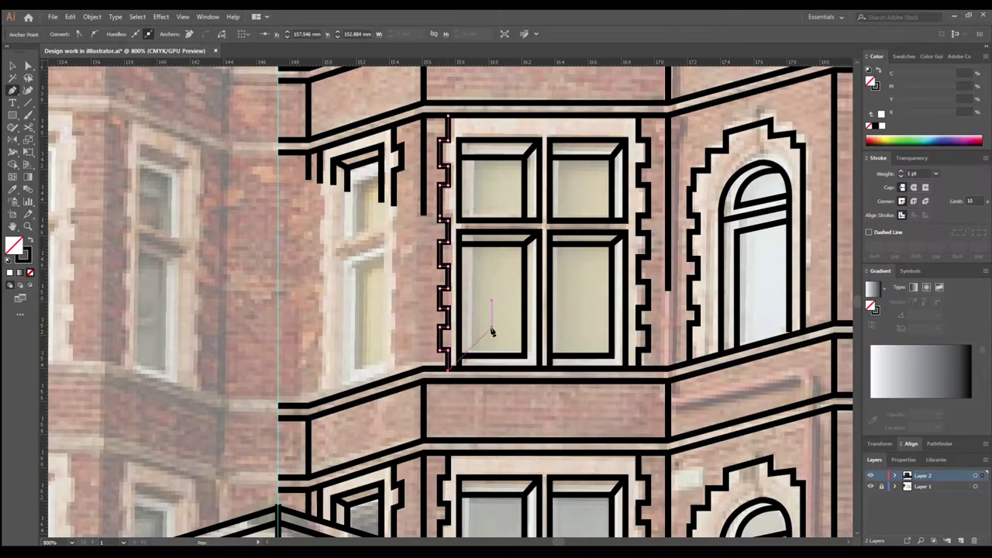
Step: Undo a misplaced anchor edit and return to the Pen tool
key(a)
scroll(491, 333, left, 2)
scroll(484, 210, left, 2)
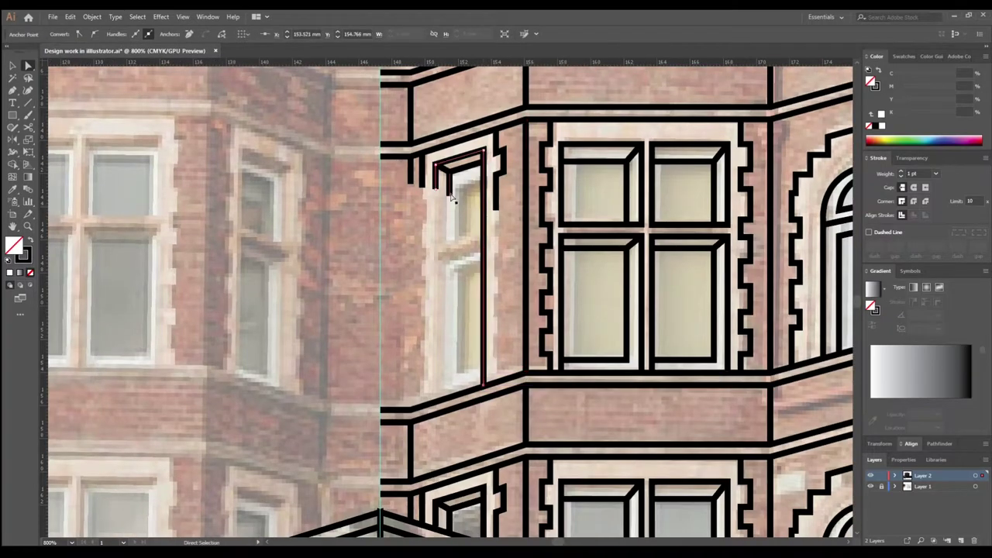
key(ctrl+z)
key(ctrl+shift+a)
key(p)
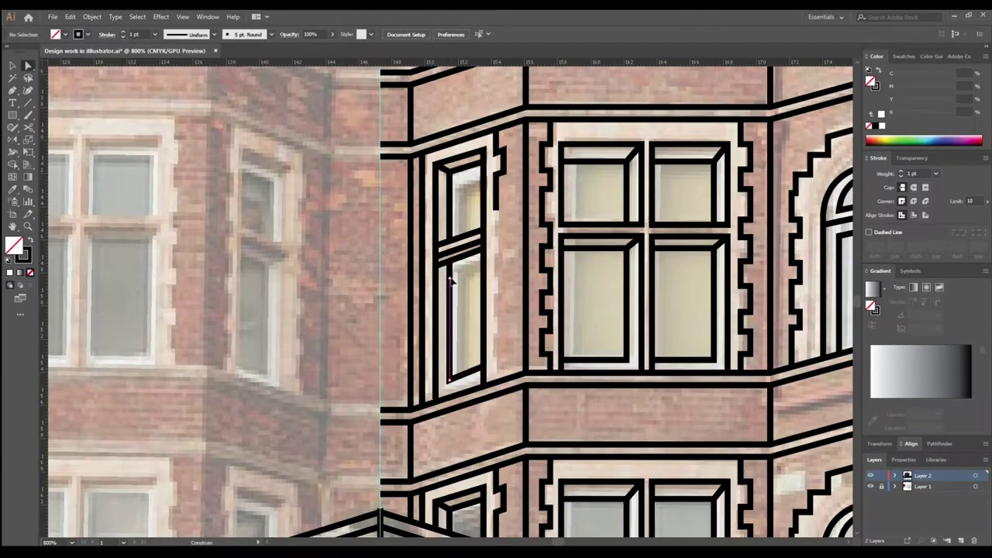
Step: Trace the notched stonework edge beside the narrow window
click(496, 129)
click(505, 147)
click(505, 169)
click(495, 208)
click(504, 210)
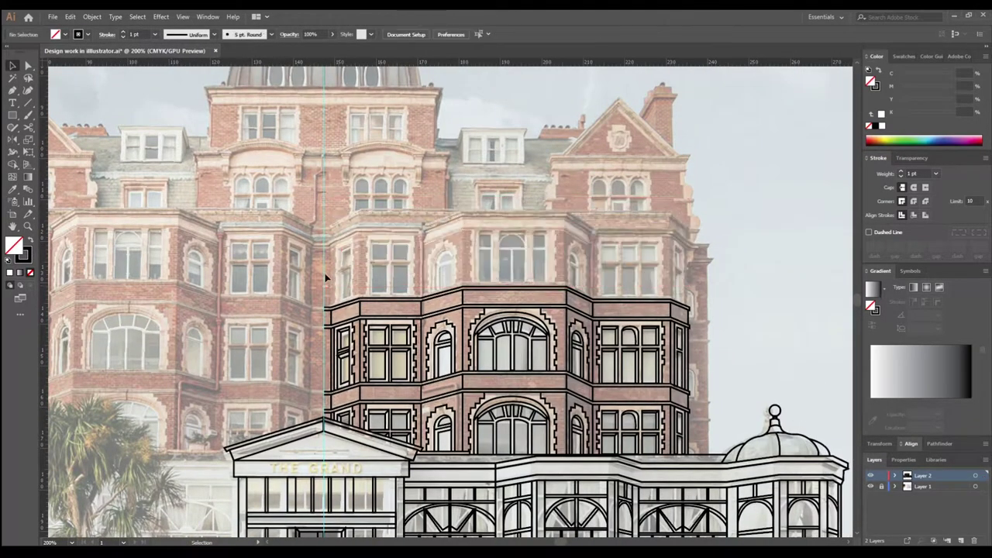
Step: Marquee-select the bay storey, Alt-drag a copy one level higher, and save the file
drag(326, 277, 465, 334)
key(ctrl+plus)
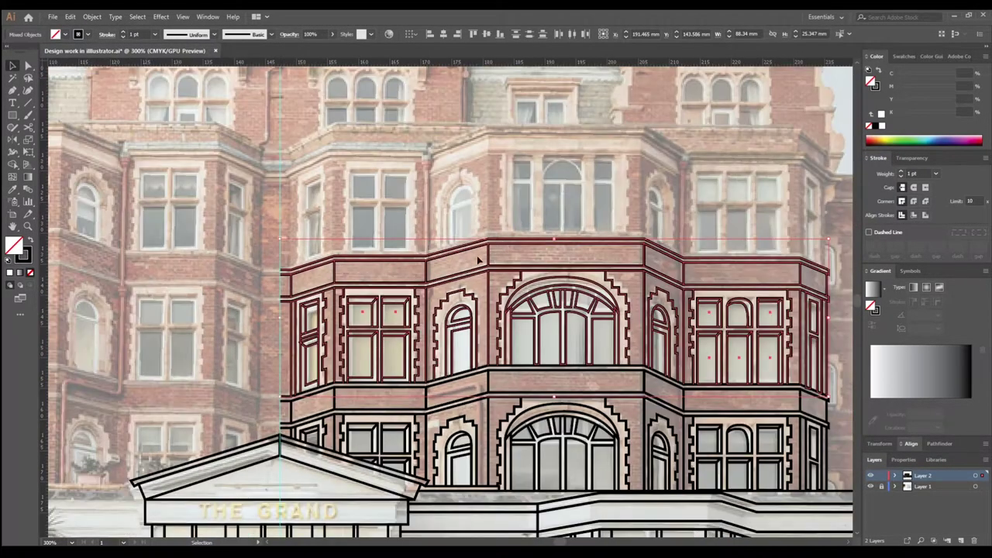
drag(479, 261, 479, 133)
scroll(509, 160, up, 2)
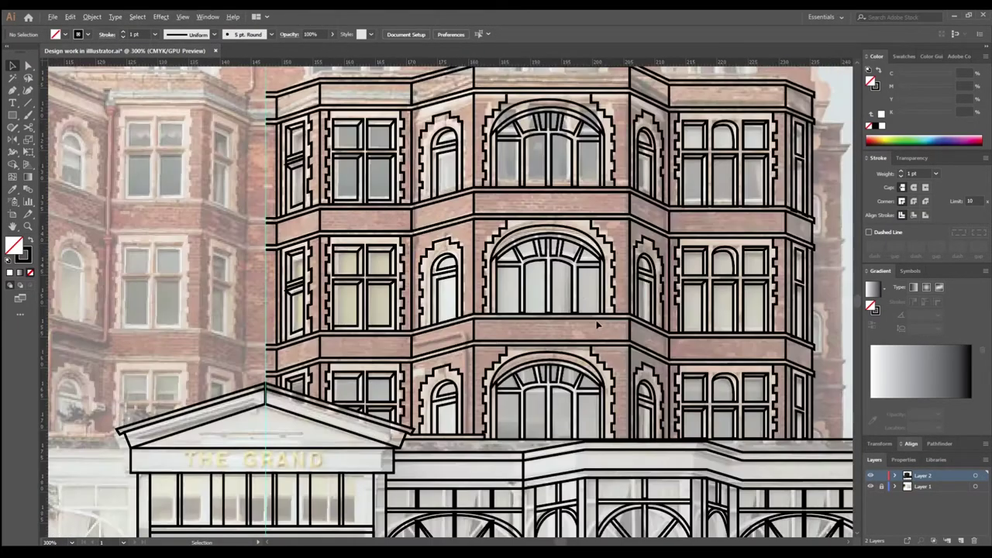
key(ctrl+s)
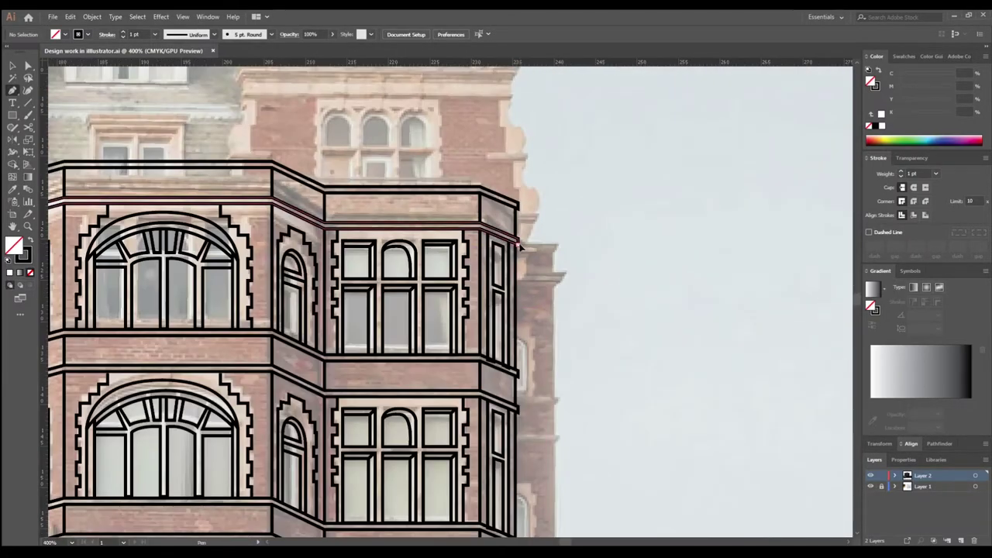
Step: Trace the tower's right edge and protruding ledge as a closed outline
click(558, 248)
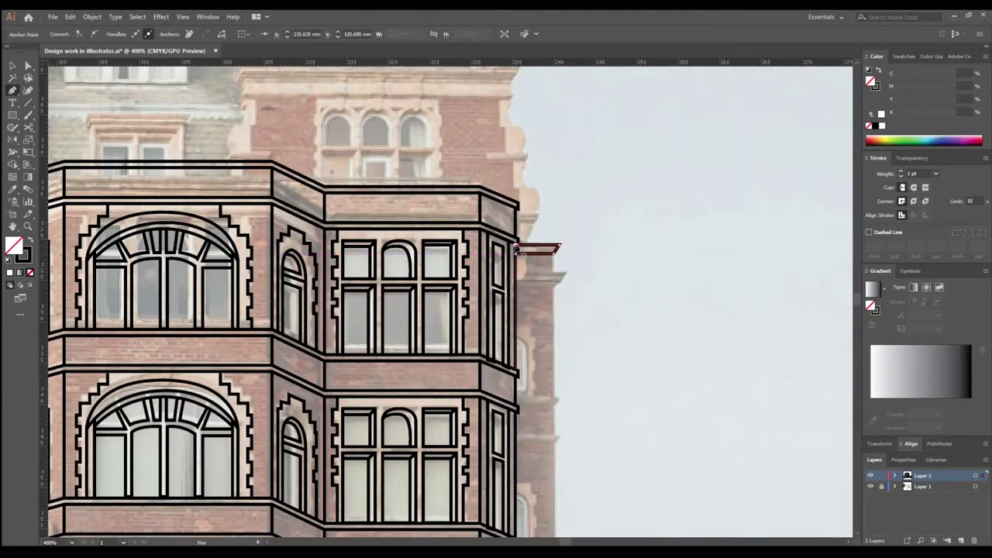
click(554, 273)
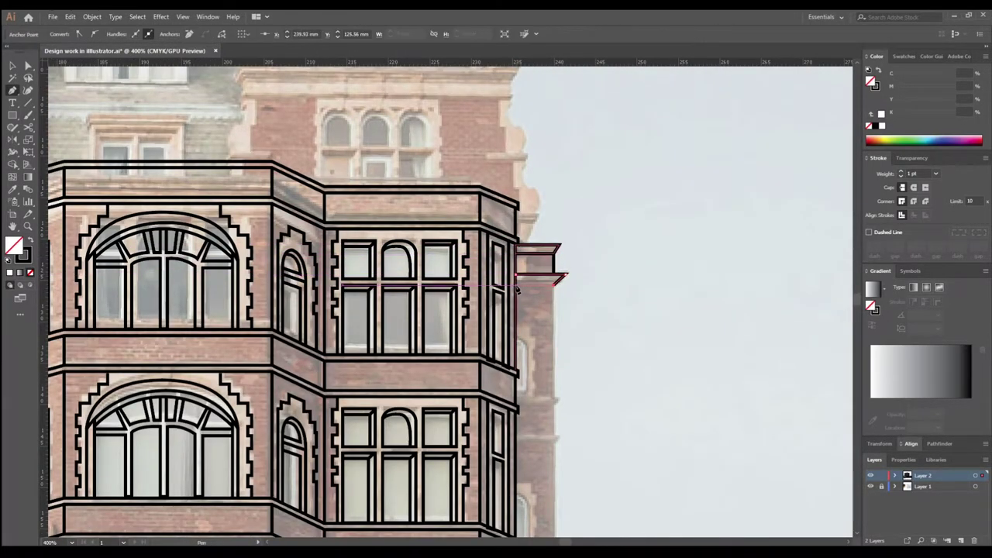
scroll(565, 278, down, 2)
click(564, 335)
click(525, 345)
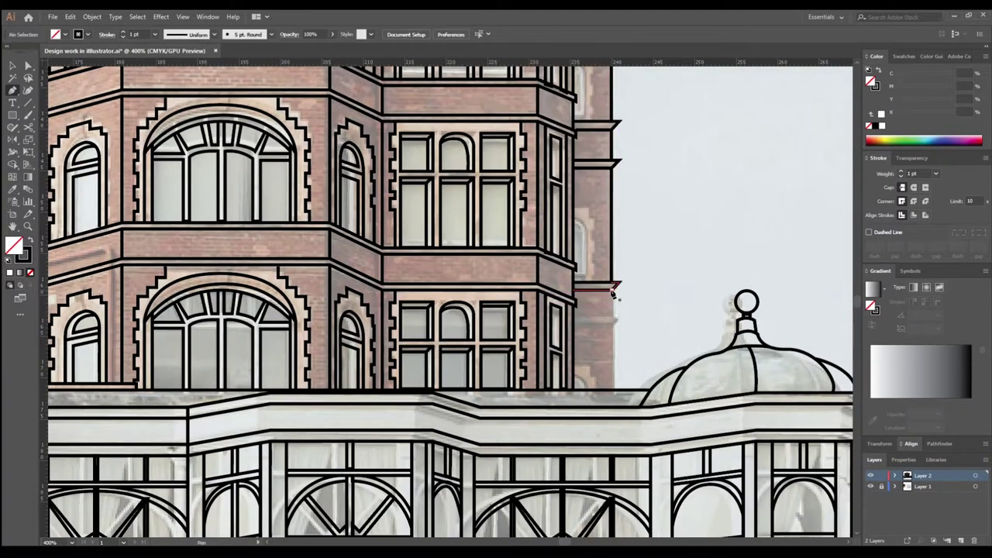
scroll(589, 329, down, 2)
click(620, 318)
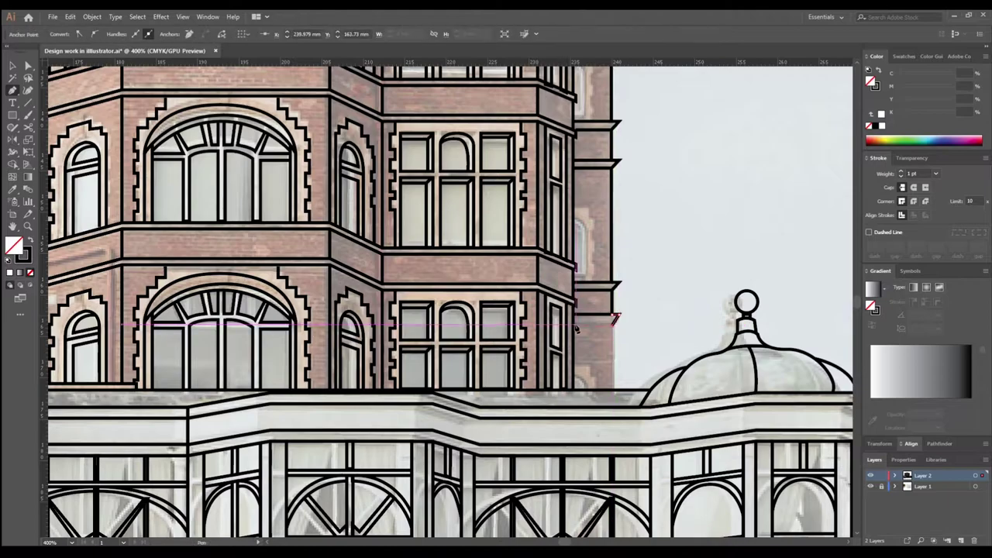
key(ctrl+shift+a)
key(v)
key(ctrl+minus)
key(ctrl+minus)
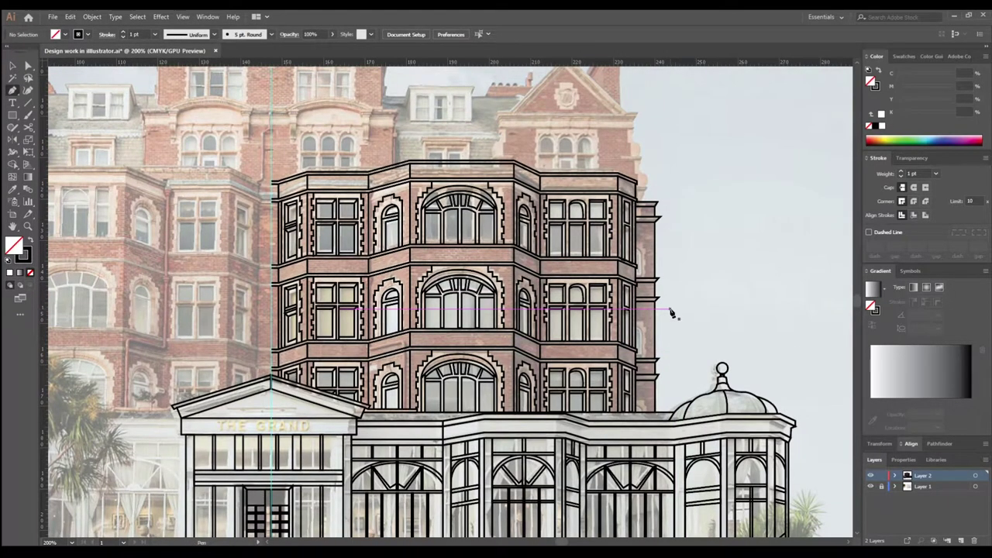
Step: Draw a curved outline around the stone edging on the far-right wall
scroll(671, 312, up, 3)
click(572, 225)
drag(589, 249, 591, 250)
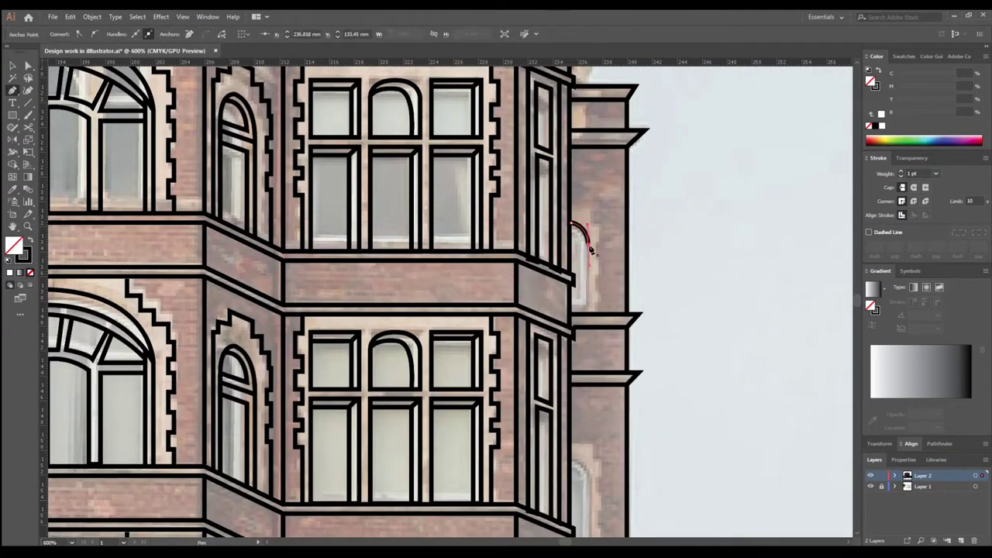
drag(581, 206, 593, 206)
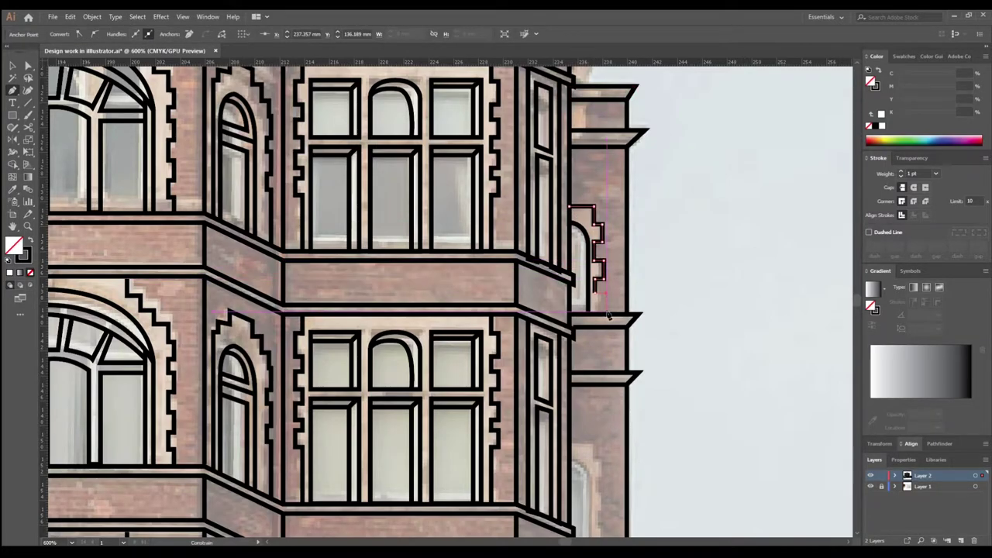
key(v)
scroll(609, 315, down, 2)
scroll(643, 372, down, 3)
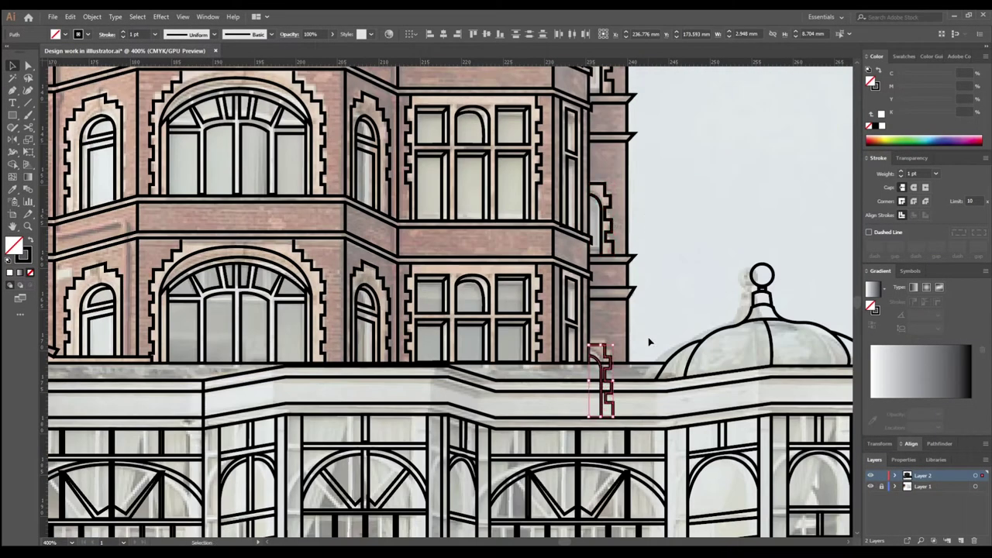
scroll(608, 380, up, 1)
key(a)
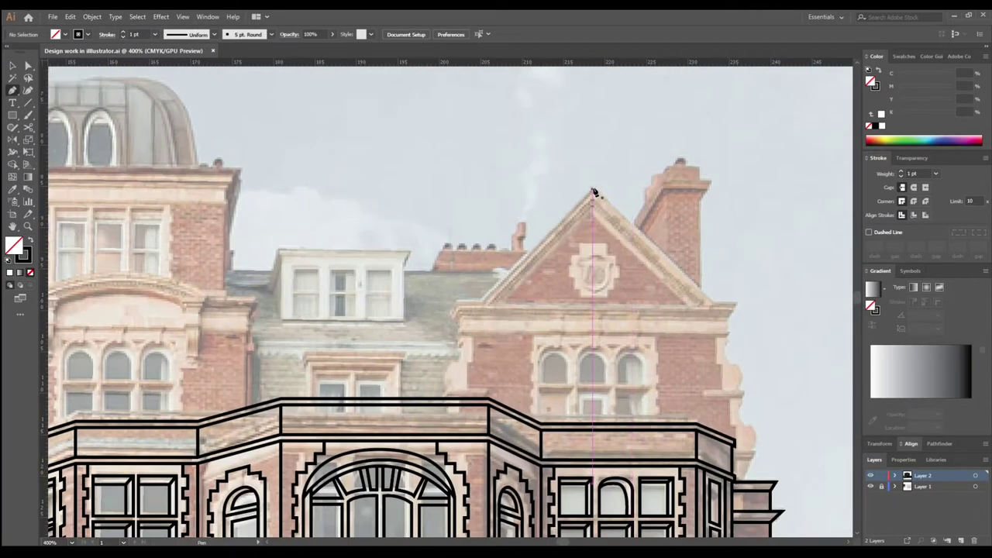
Step: Pen-trace the gable roof outline and its inner triangle above the tower
click(591, 189)
click(481, 300)
click(454, 300)
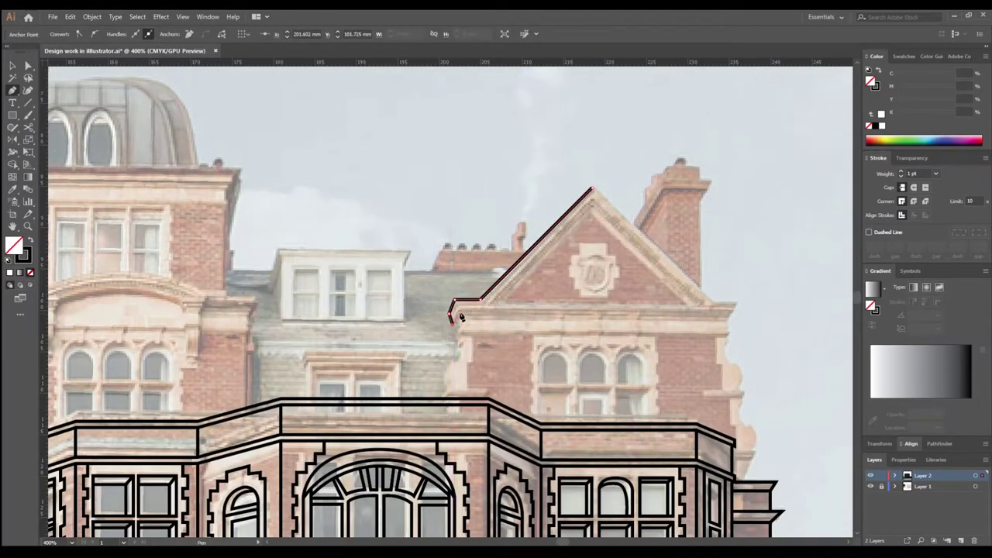
click(502, 298)
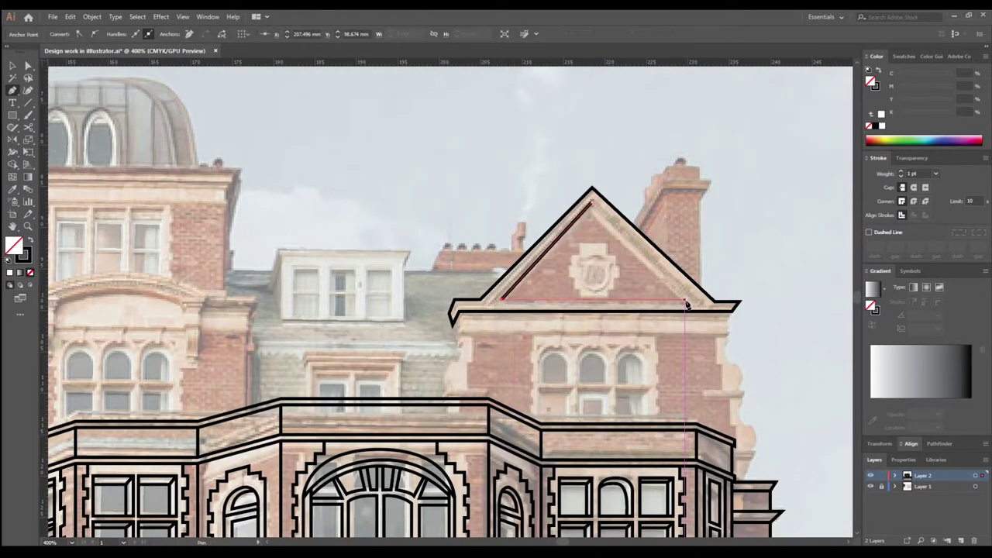
click(593, 205)
scroll(593, 205, down, 1)
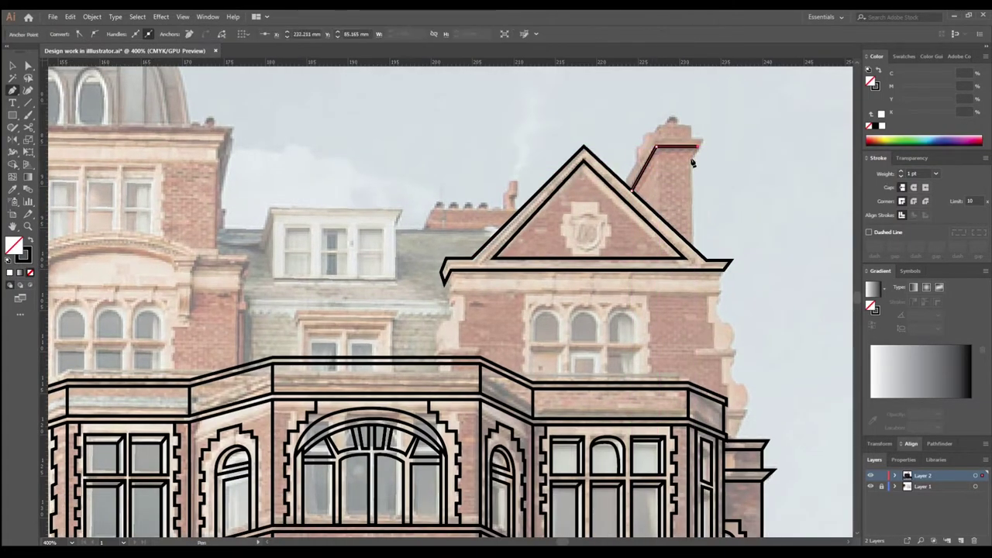
Step: Outline the chimney and the projecting cornice's left end and bottom edge
click(626, 186)
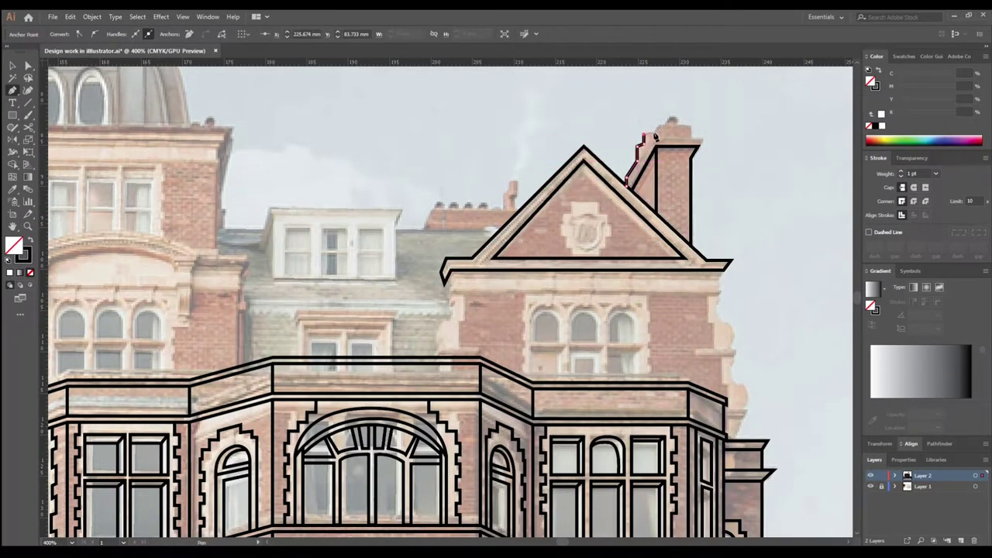
click(705, 142)
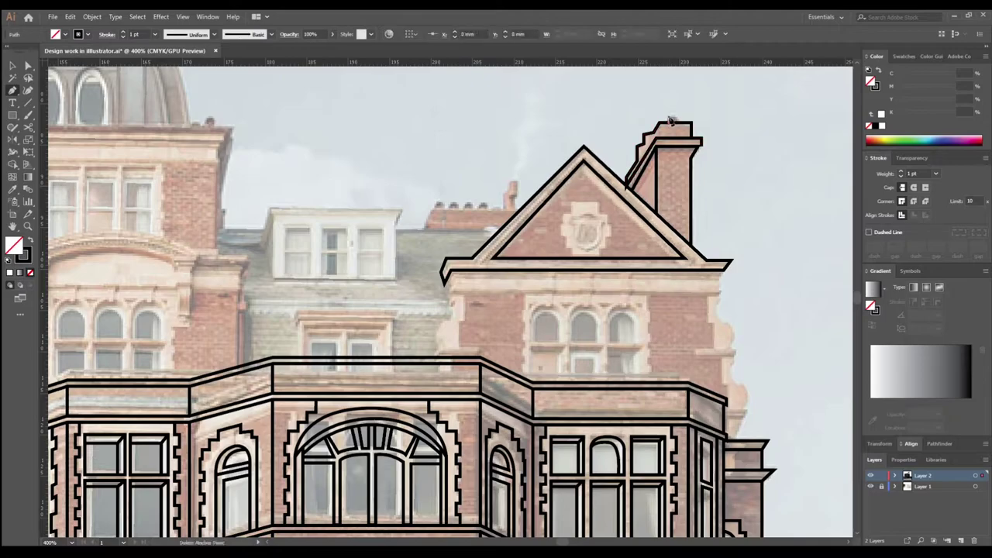
drag(668, 221, 692, 230)
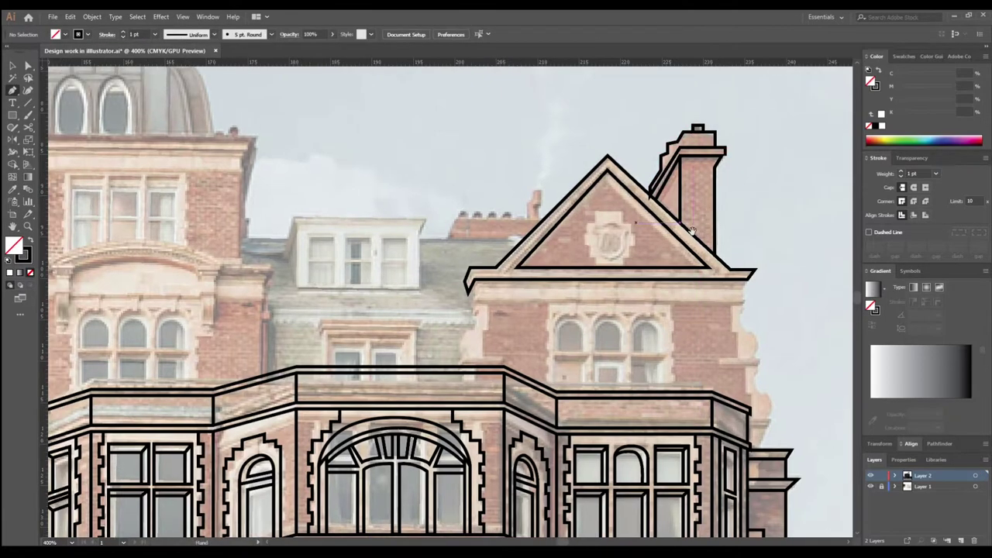
click(468, 314)
click(474, 305)
click(748, 304)
scroll(626, 280, down, 2)
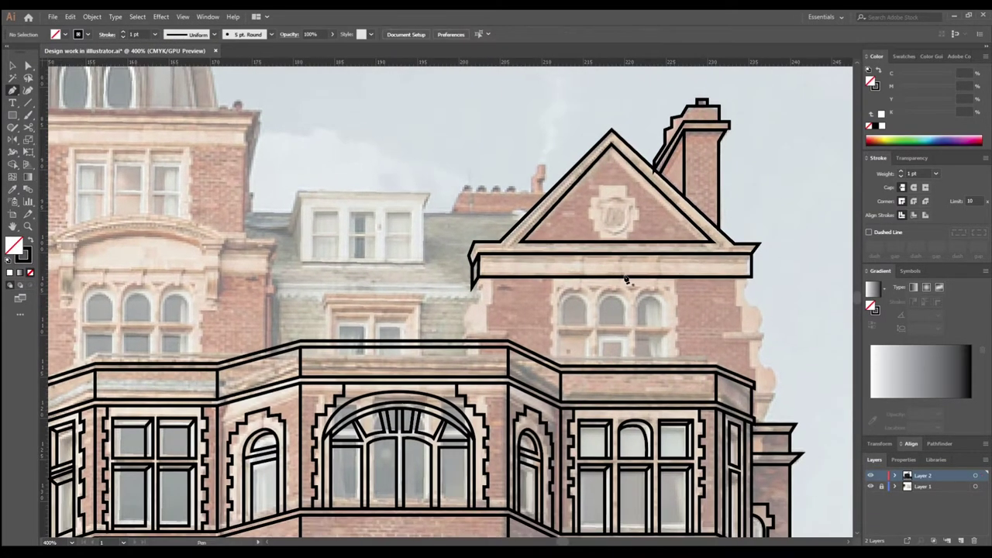
Step: Trace the stepped crest frame and the oval inside it, zoomed in close
click(600, 186)
key(ctrl+plus)
key(ctrl+plus)
key(ctrl+plus)
click(649, 161)
click(649, 195)
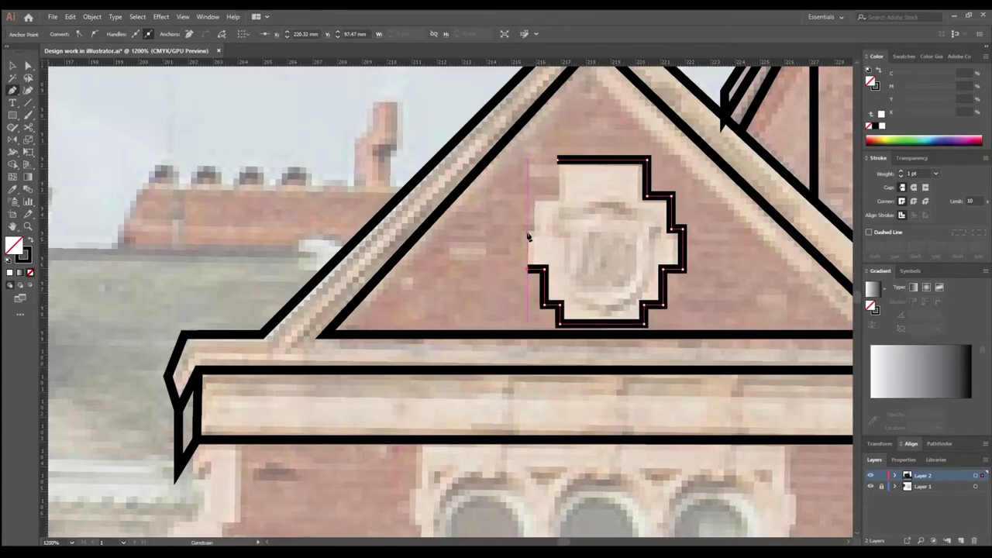
click(559, 234)
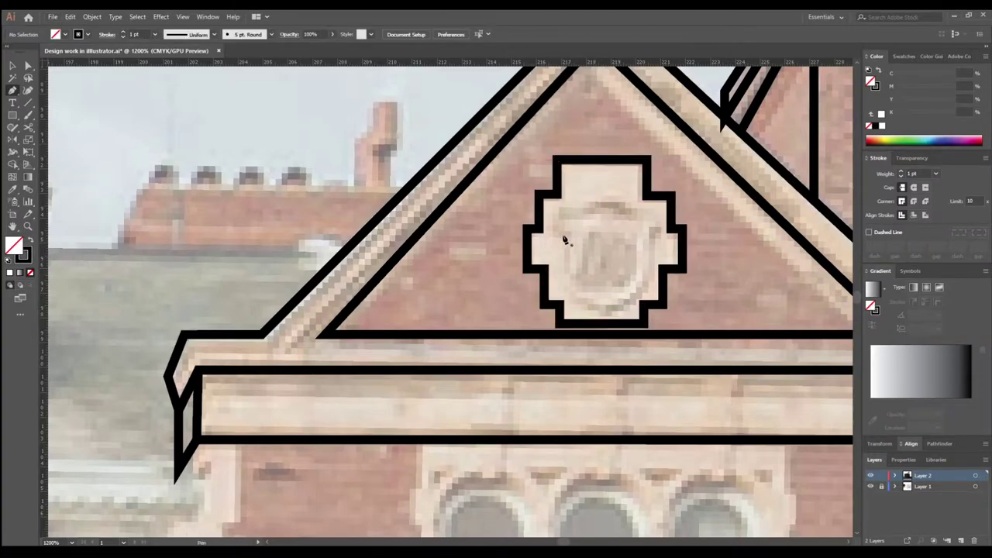
drag(603, 314, 656, 314)
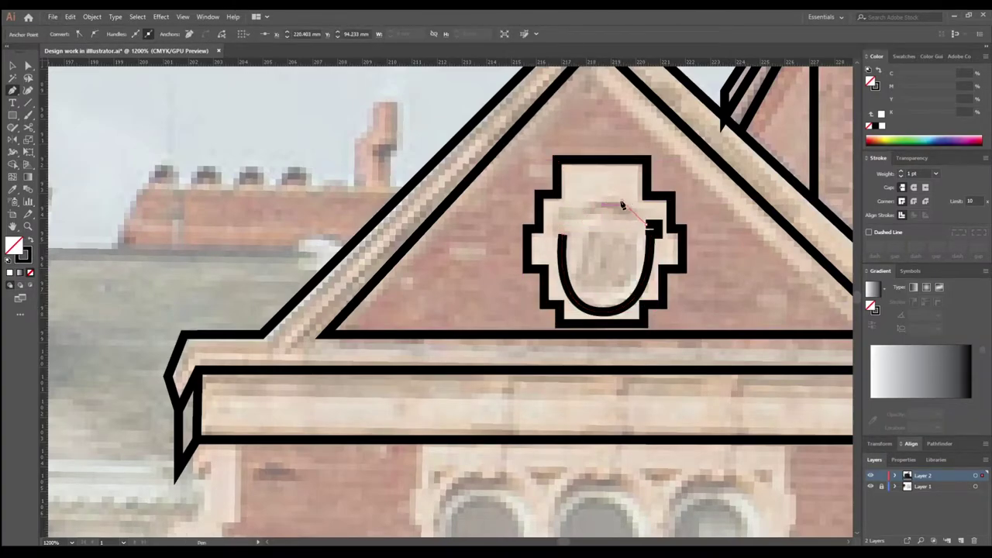
click(559, 230)
key(ctrl+minus)
key(ctrl+minus)
key(ctrl+minus)
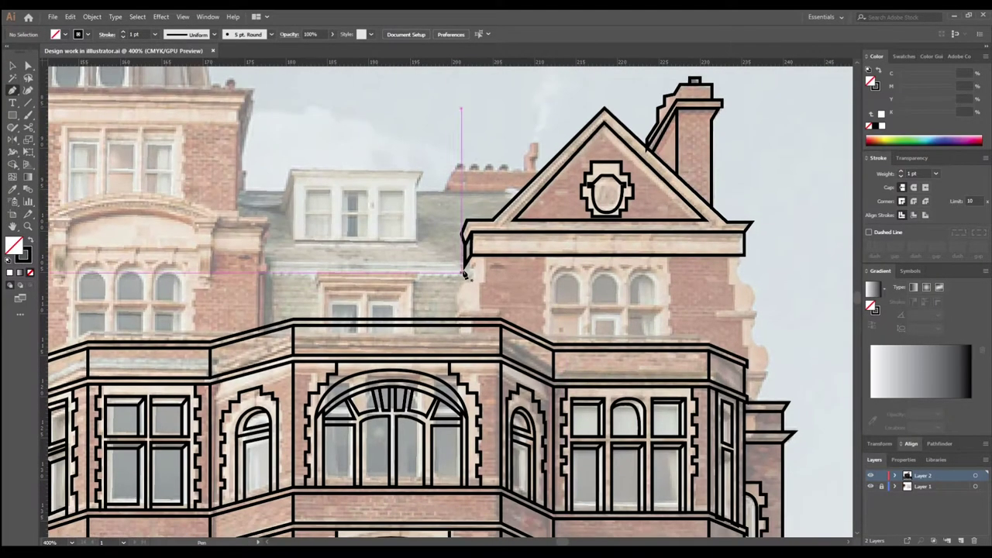
Step: Pen-trace the tower wall's scalloped right edge down to the window level
key(ctrl+plus)
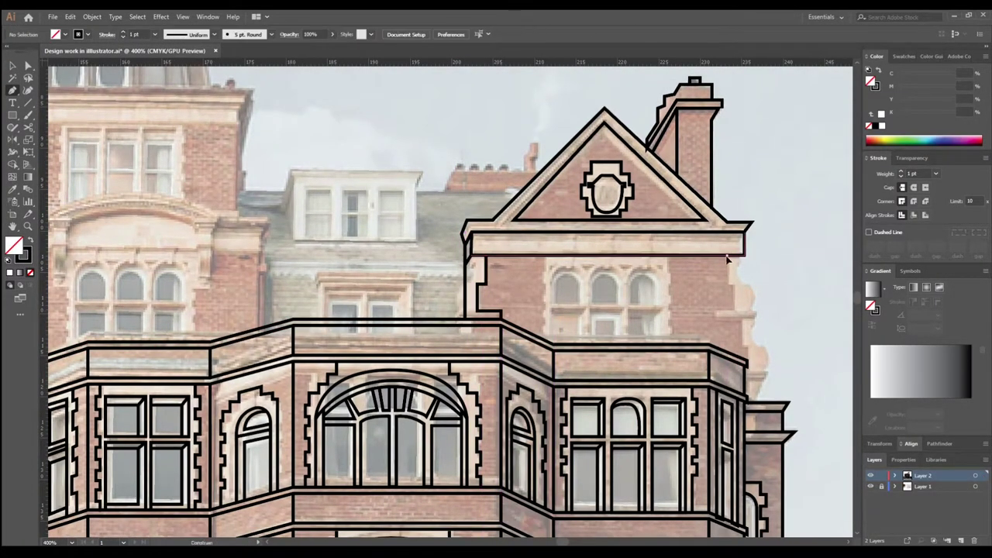
scroll(717, 308, right, 2)
click(689, 247)
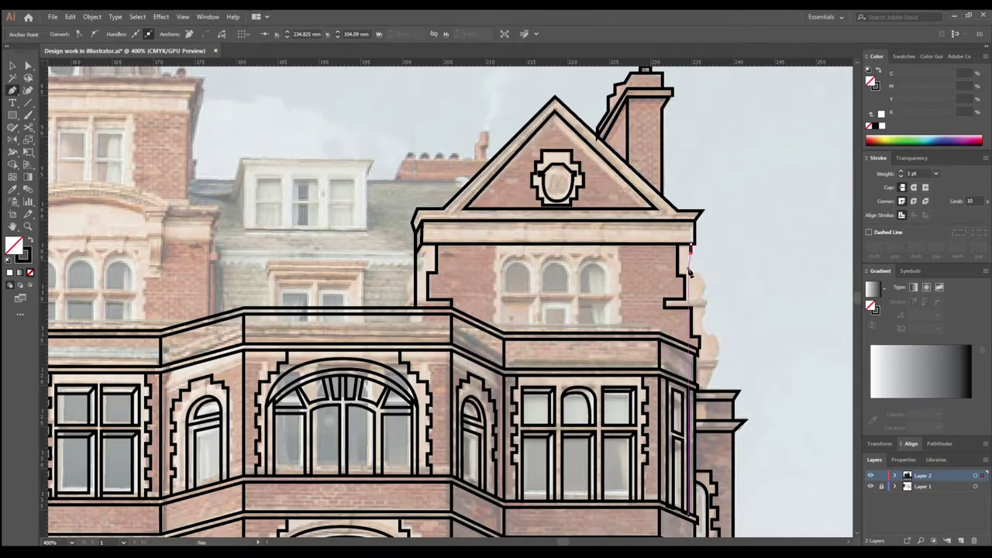
scroll(689, 271, up, 2)
drag(688, 270, 691, 273)
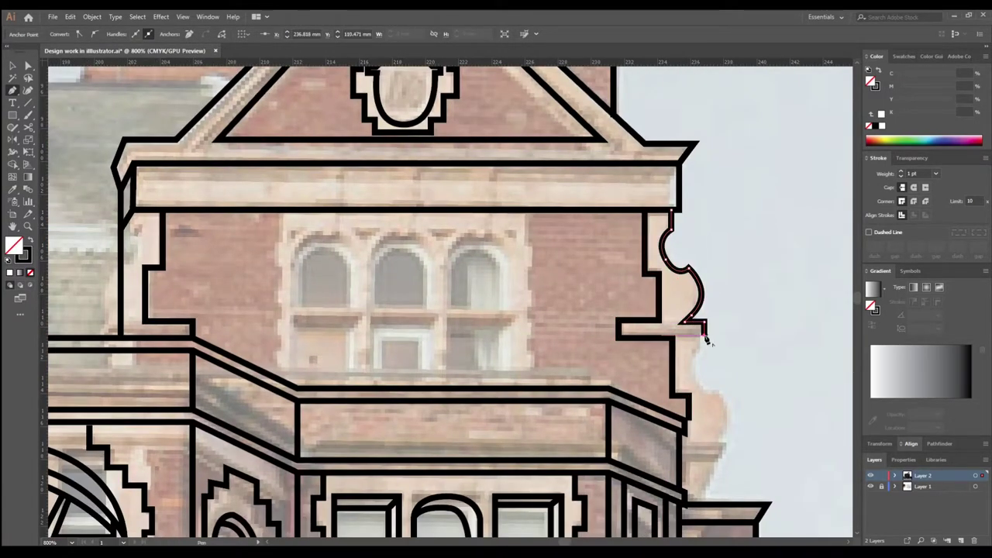
scroll(673, 341, down, 3)
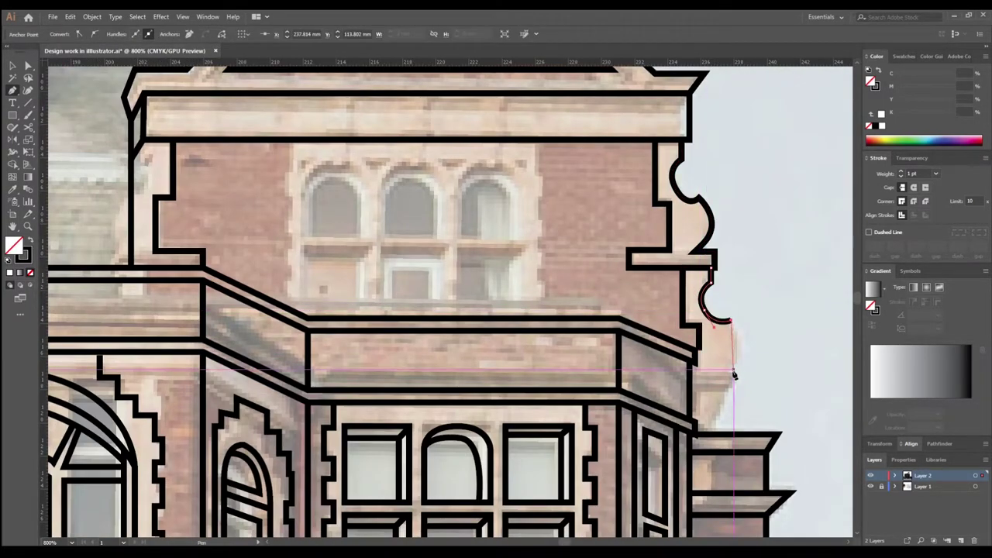
ctrl+click(696, 377)
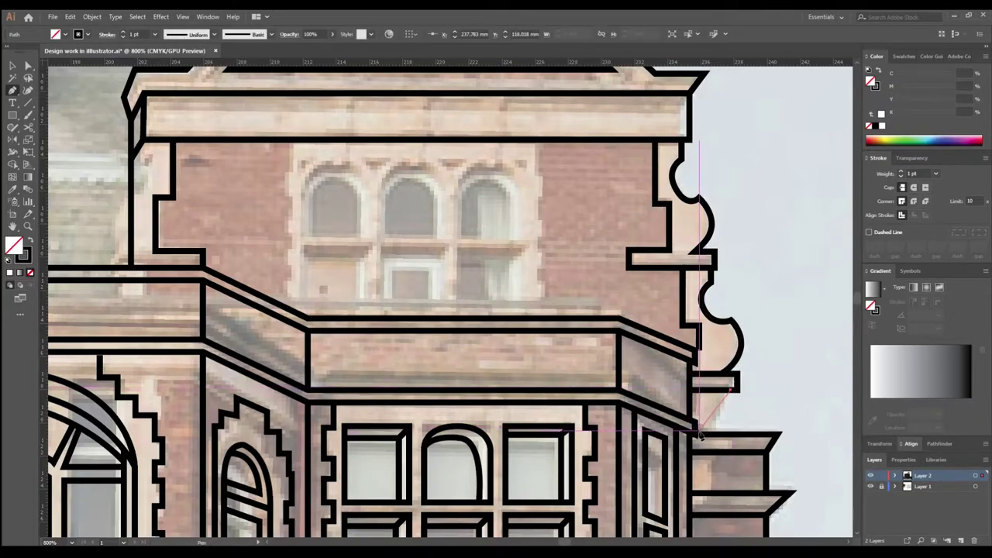
alt+scroll(532, 269, down, 2)
alt+scroll(531, 269, up, 1)
Step: Trace the stepped stonework beside the windows, extending the notched edge down the wall
click(530, 236)
click(530, 264)
click(525, 264)
click(525, 281)
click(530, 283)
click(531, 300)
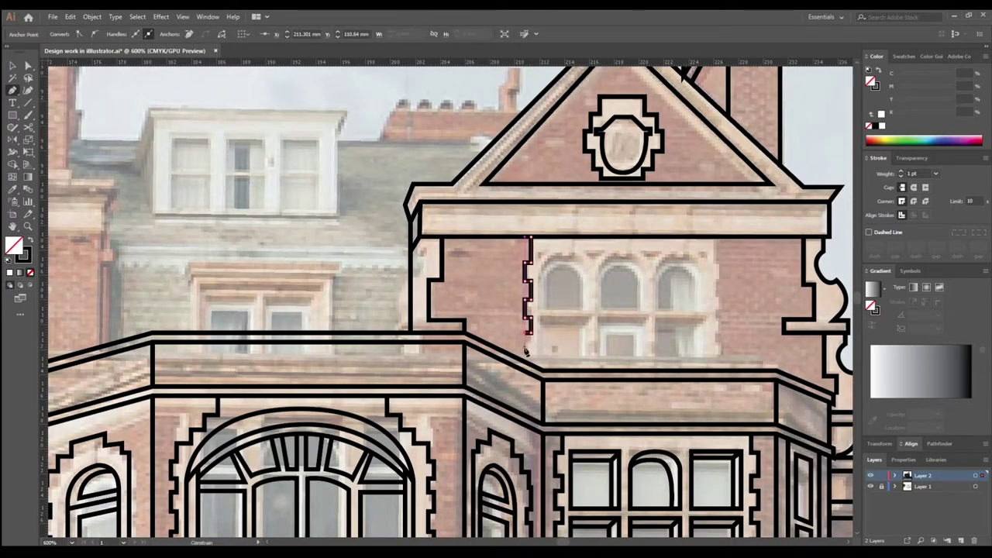
click(525, 351)
click(530, 365)
Step: Pen-draw the first gable window's arched outline with a curved top
key(a)
click(710, 363)
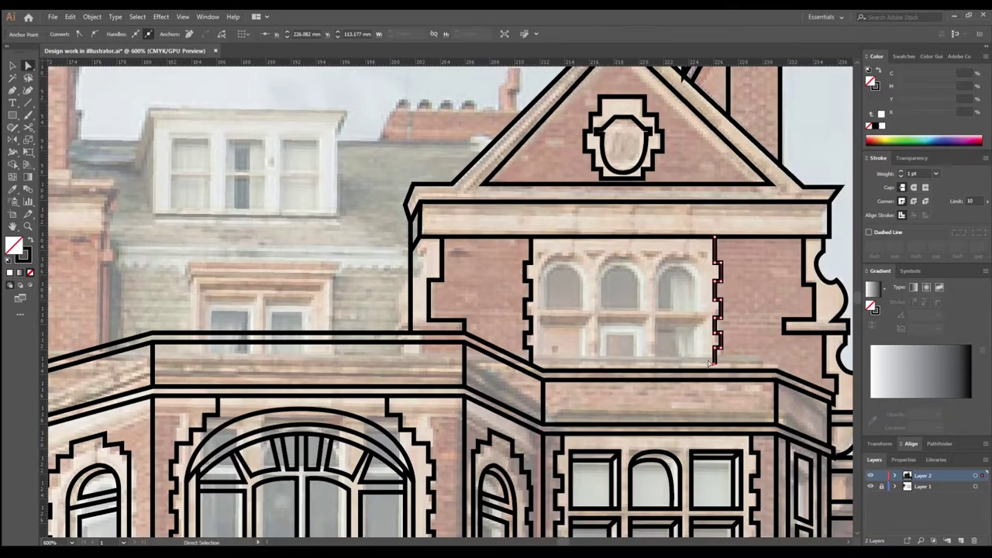
key(p)
click(537, 308)
click(592, 309)
drag(568, 253, 540, 253)
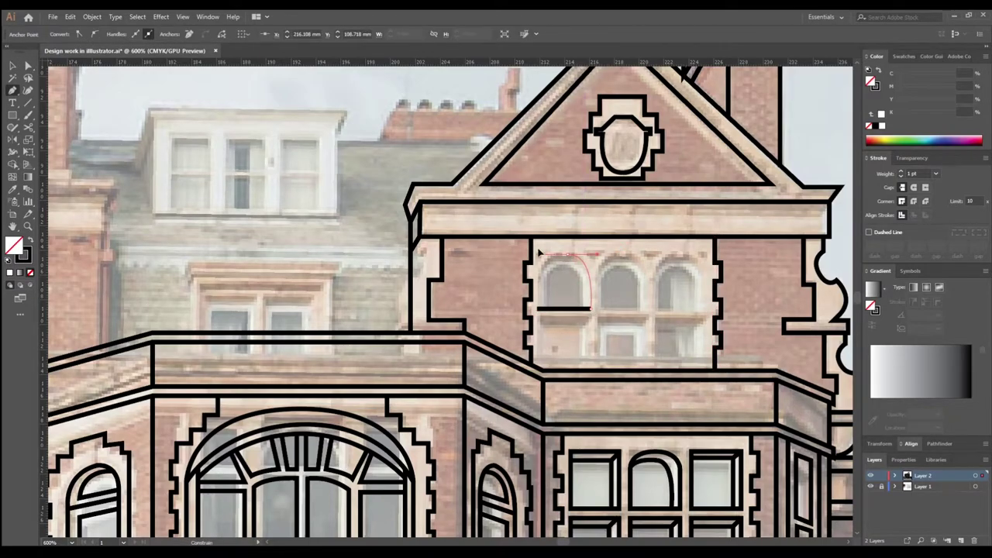
click(538, 309)
scroll(540, 312, up, 3)
scroll(535, 322, down, 2)
Step: Duplicate the arch into the second and third windows using Alt-drag and Ctrl+D
key(a)
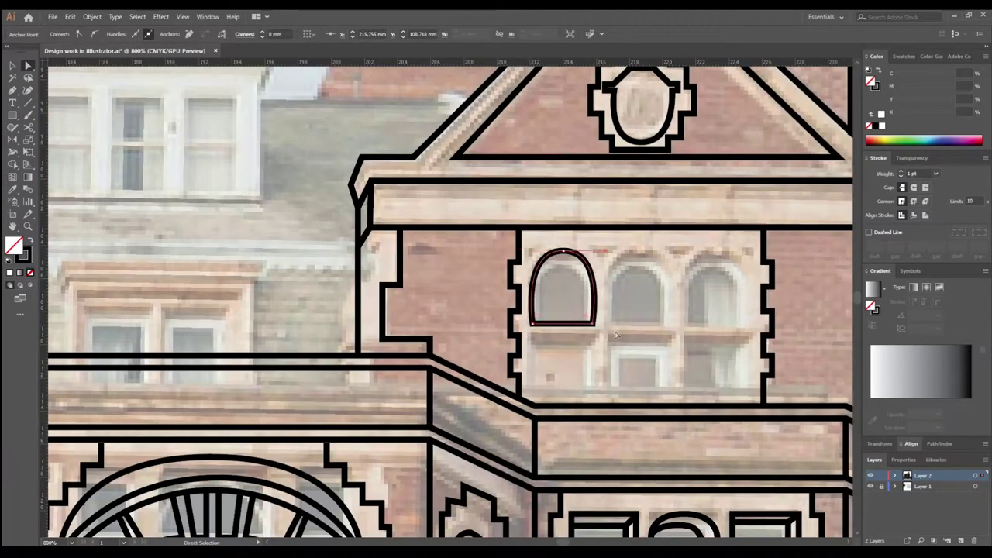
key(v)
click(564, 266)
scroll(566, 265, down, 1)
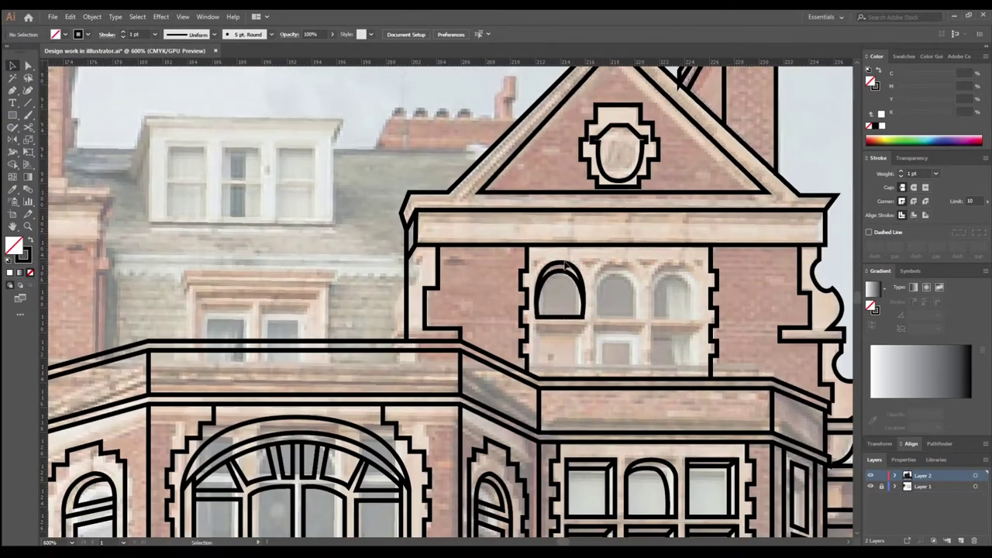
drag(566, 265, 622, 265)
key(ctrl+d)
scroll(651, 360, up, 1)
Step: Frame the lower panes beneath the arches with rectangles, repeating the copy
key(m)
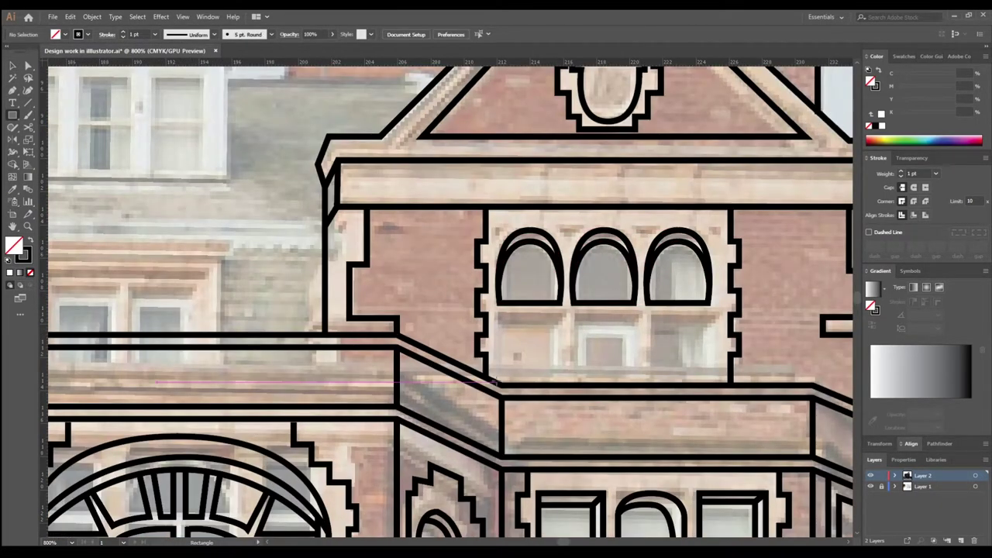
drag(493, 381, 561, 310)
key(v)
drag(527, 345, 602, 344)
key(ctrl+d)
Step: Add inner shadow lines inside the first and second lower panes
key(p)
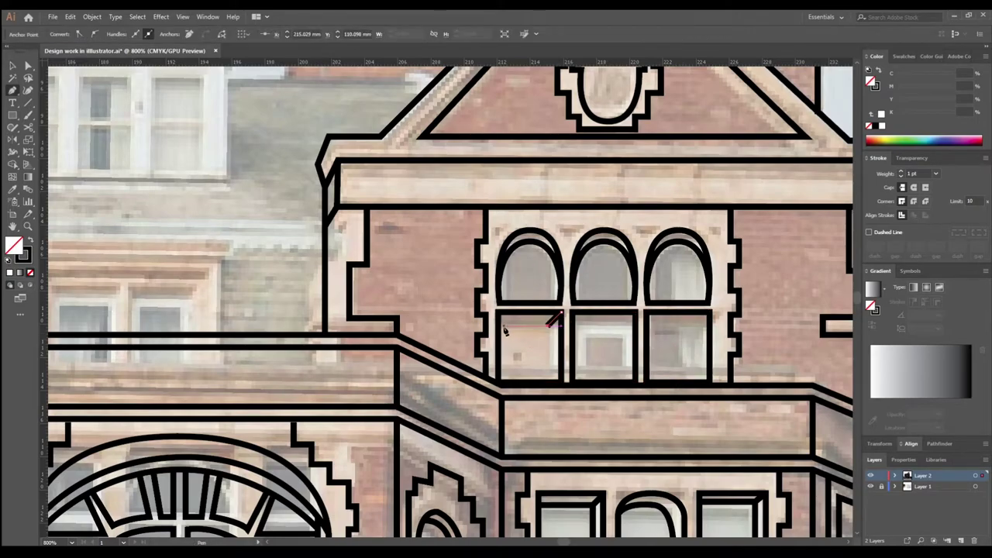
click(558, 317)
click(550, 325)
click(550, 381)
click(629, 316)
click(621, 381)
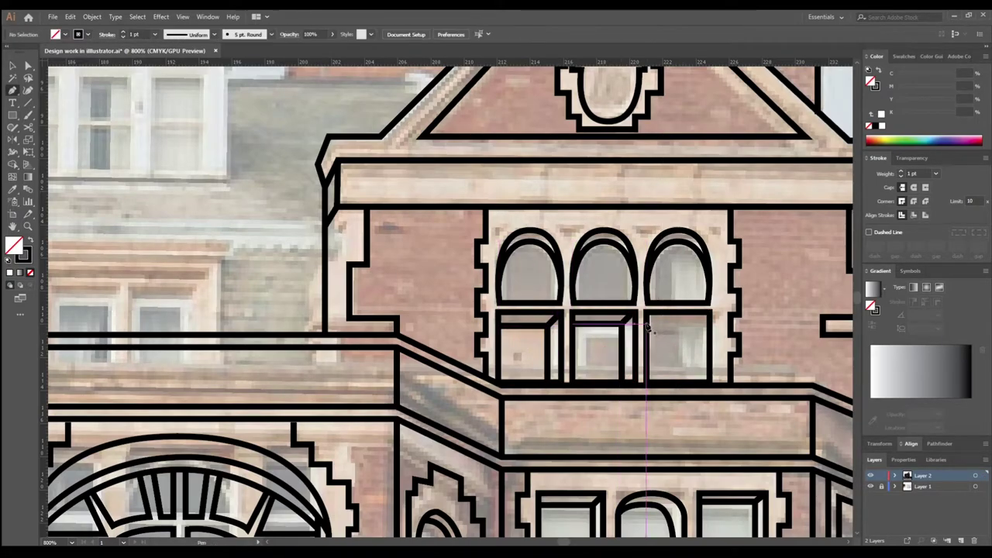
key(v)
scroll(666, 345, down, 3)
scroll(666, 331, up, 3)
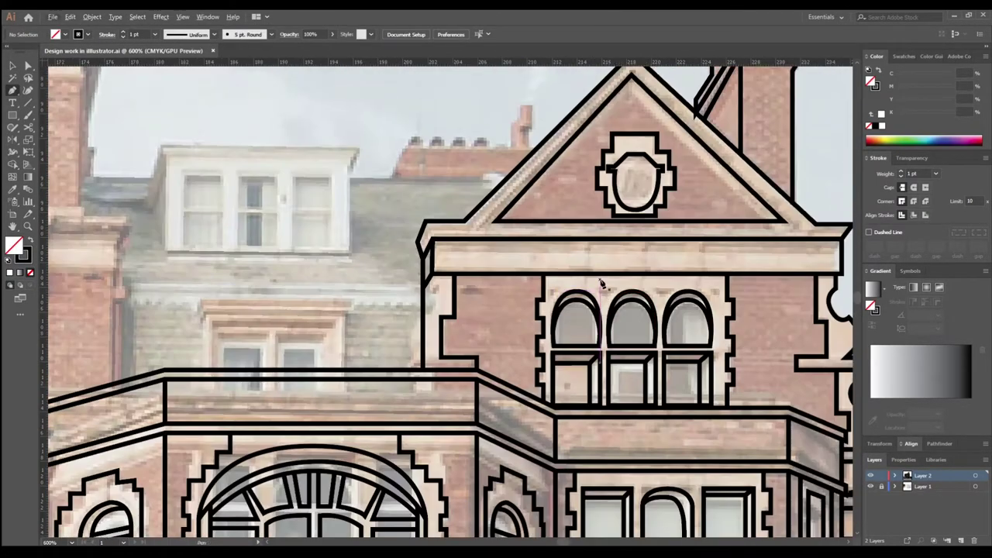
scroll(583, 302, down, 3)
Step: Pen-draw the arched pediment over the tower window
scroll(583, 302, down, 2)
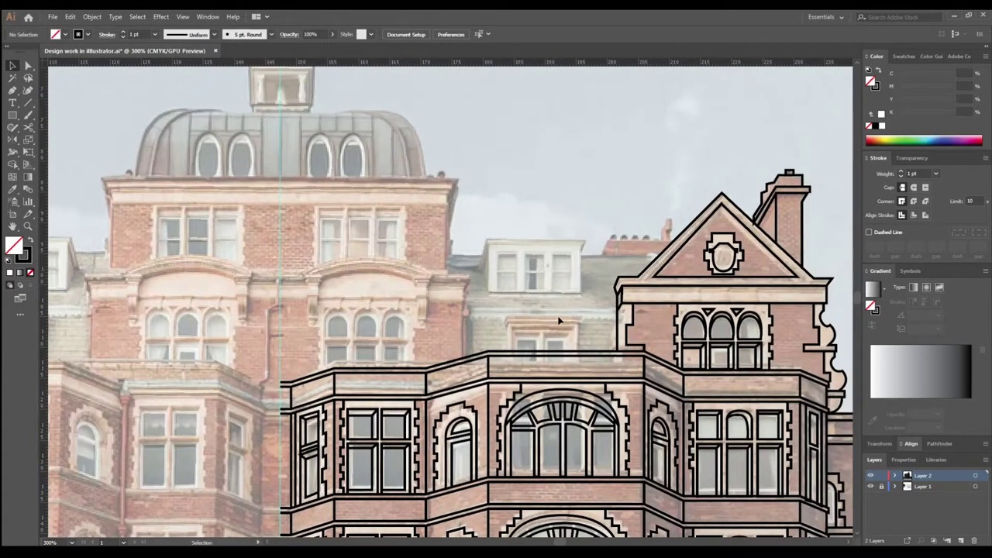
scroll(560, 326, down, 1)
scroll(510, 307, up, 2)
key(p)
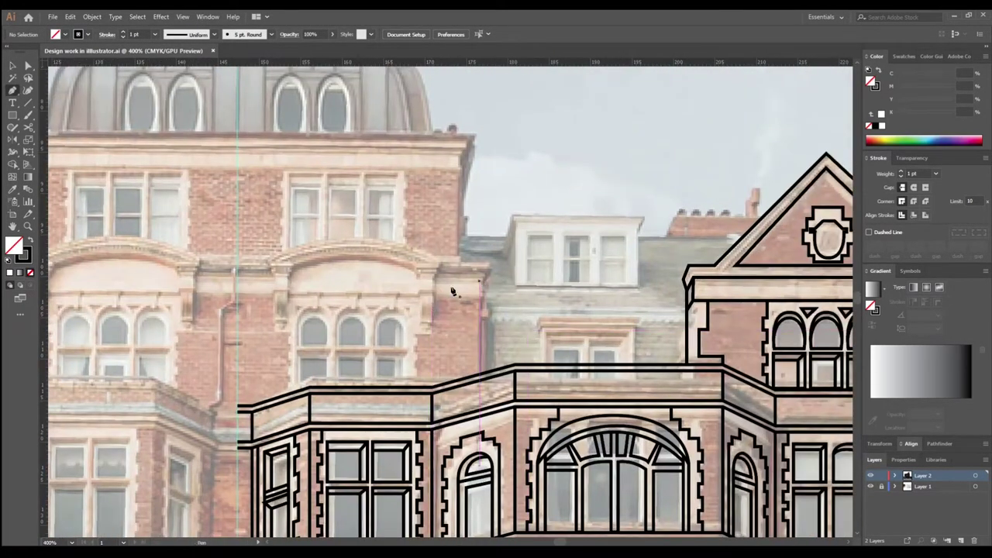
scroll(455, 287, up, 1)
click(376, 275)
drag(463, 250, 511, 251)
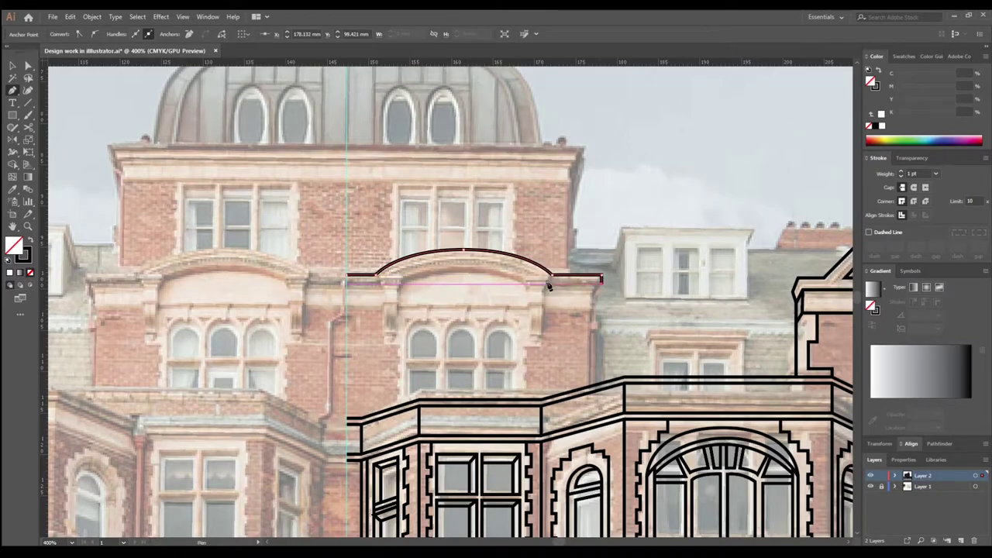
ctrl+click(417, 306)
Step: Add left and right bracket rectangles under the pediment and a line along the tower wall
scroll(419, 295, up, 2)
key(m)
mouse_move(411, 262)
mouse_down()
mouse_move(432, 287)
mouse_move(432, 348)
mouse_up()
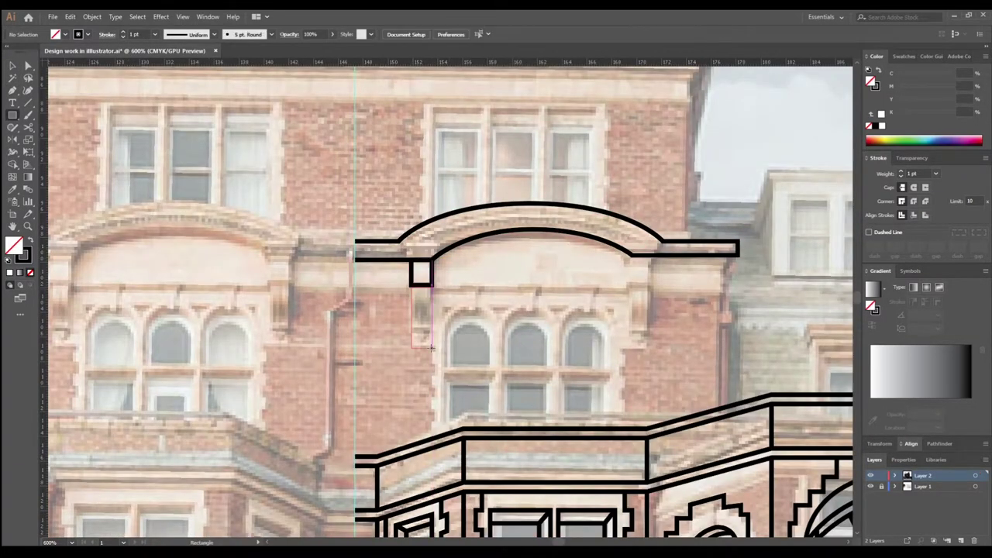
mouse_move(421, 310)
mouse_down()
mouse_move(640, 310)
mouse_move(605, 256)
mouse_up()
key(p)
click(671, 219)
click(657, 234)
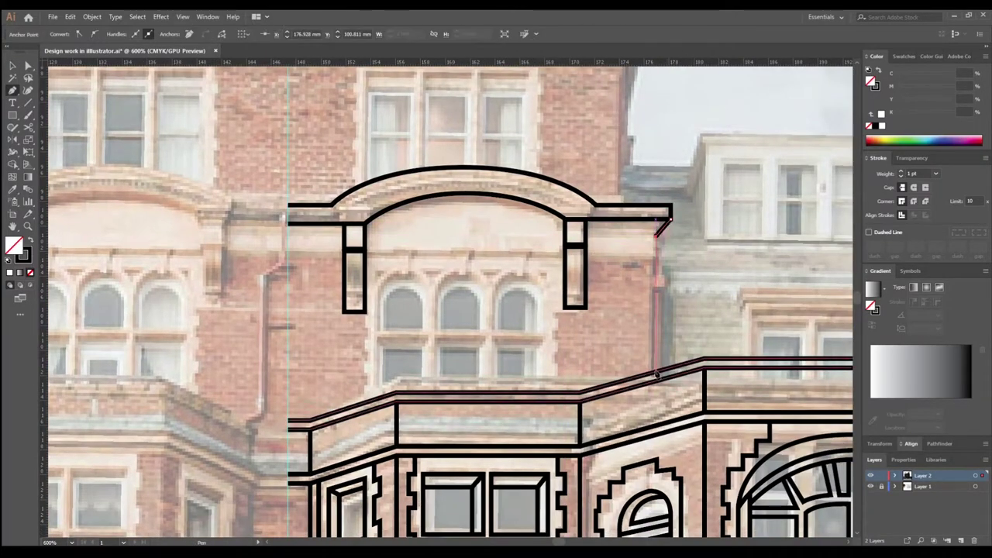
click(657, 374)
Step: Copy the gable's triple arched window onto the tower window
key(v)
drag(754, 327, 525, 280)
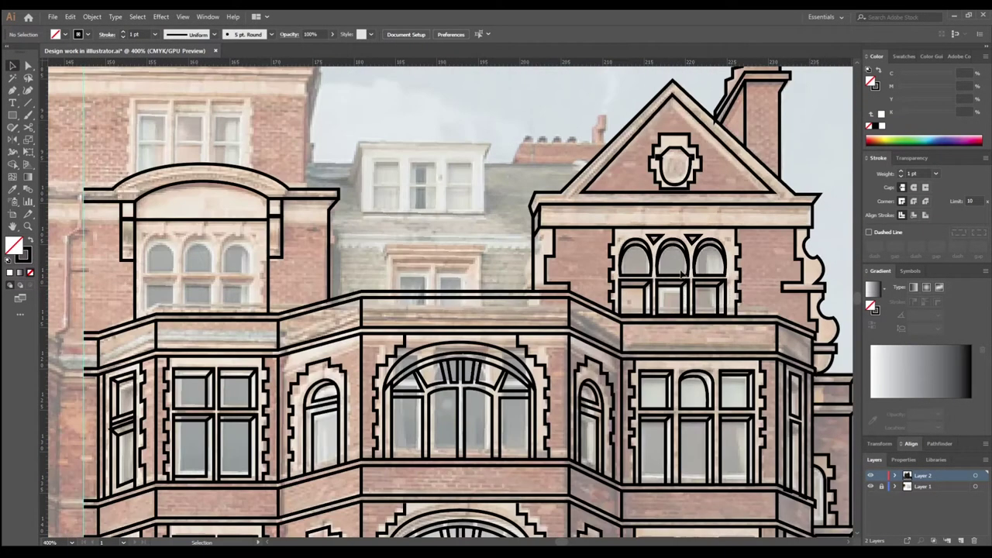
click(682, 276)
drag(669, 256, 200, 256)
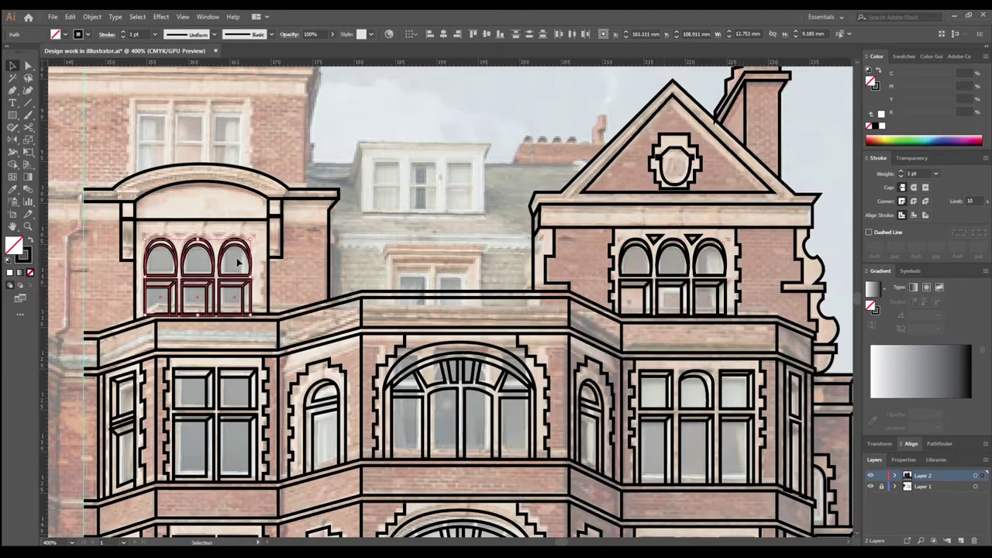
scroll(465, 310, left, 3)
scroll(442, 255, up, 2)
Step: Outline the small middle dormer's sill and window frame
key(m)
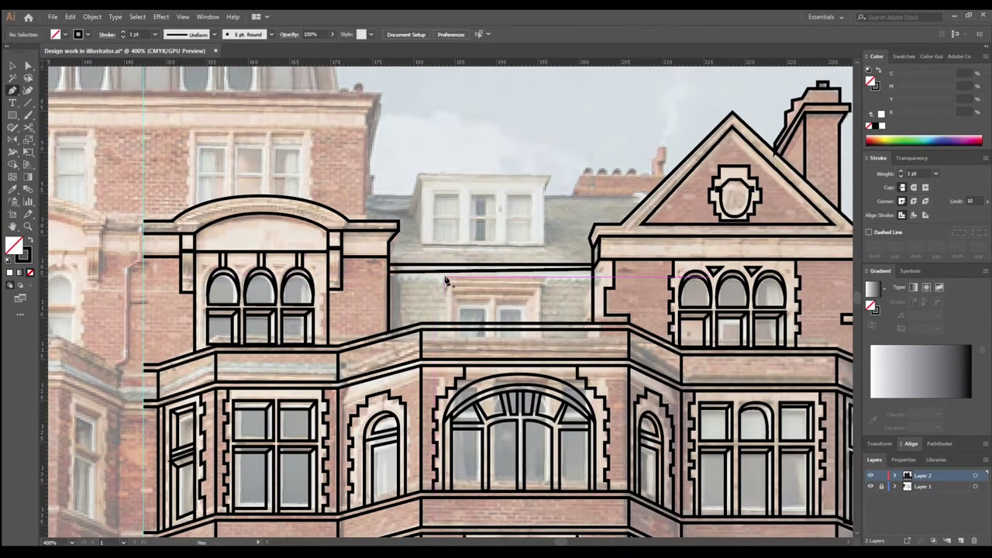
click(446, 280)
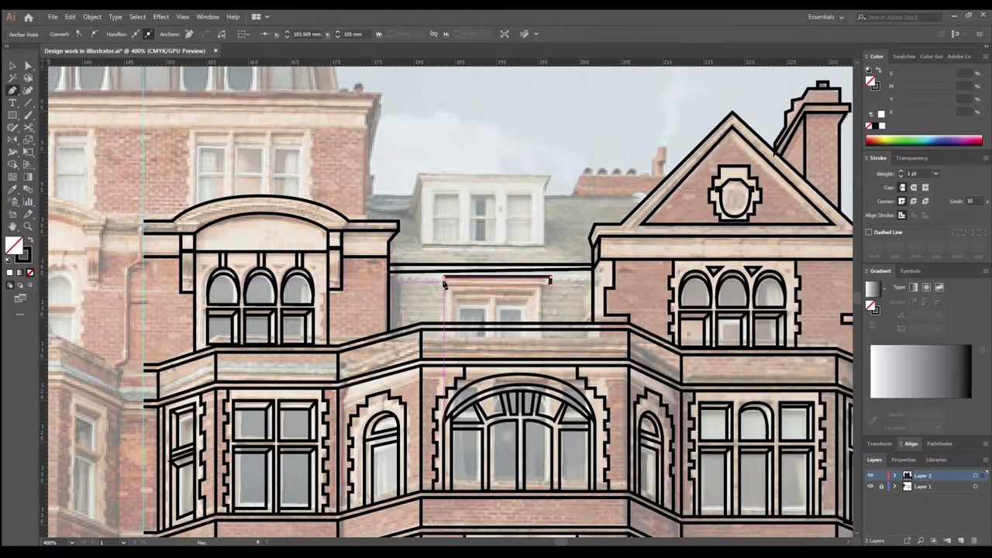
click(548, 326)
scroll(514, 311, up, 1)
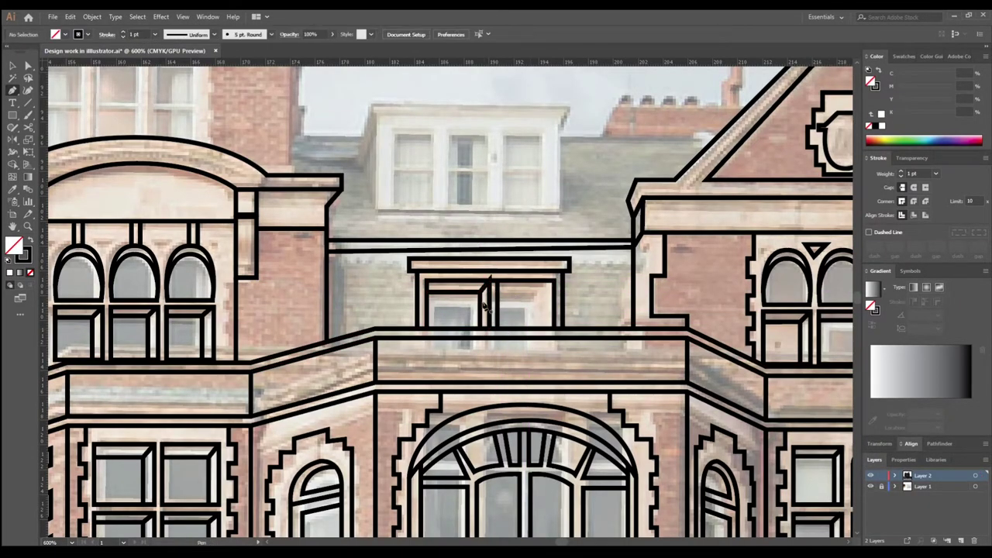
key(v)
key(ctrl+plus)
key(ctrl+plus)
key(ctrl+minus)
key(ctrl+minus)
key(ctrl+minus)
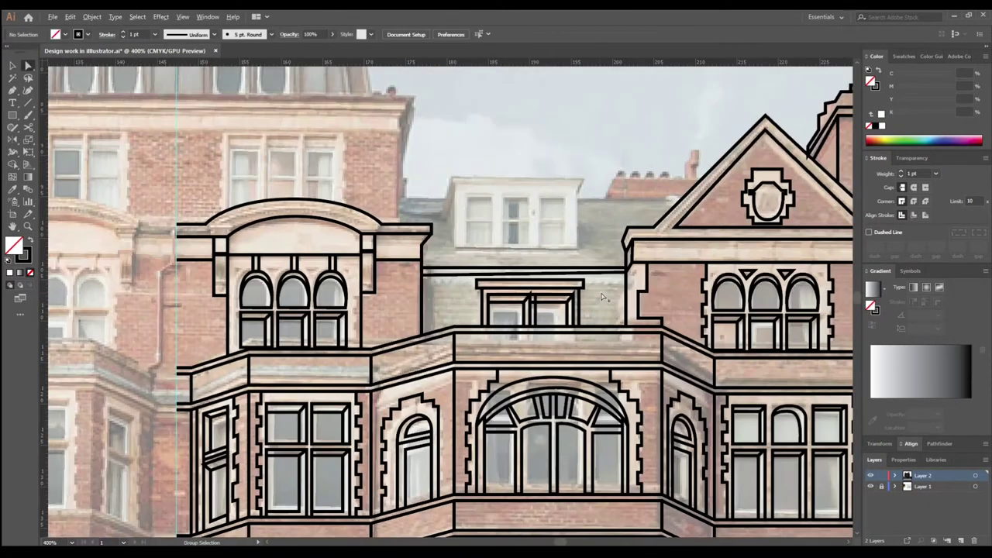
scroll(445, 193, up, 3)
scroll(445, 192, left, 5)
Step: Begin the rear block's cornice along the roofline with its corner and lower edge
key(p)
click(438, 175)
click(682, 175)
click(438, 188)
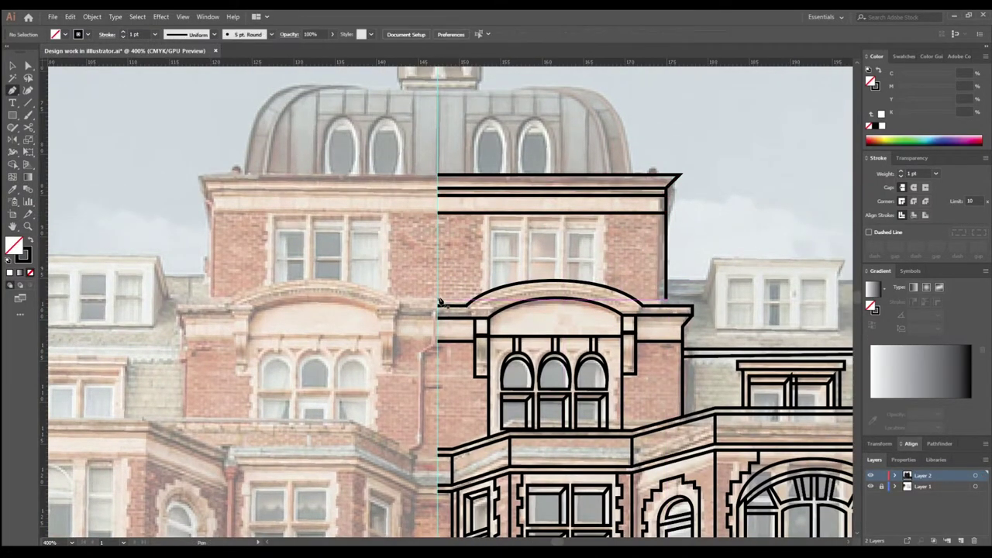
Step: Close the cornice with an angled corner return at its right end
key(ctrl+shift+a)
scroll(637, 202, right, 2)
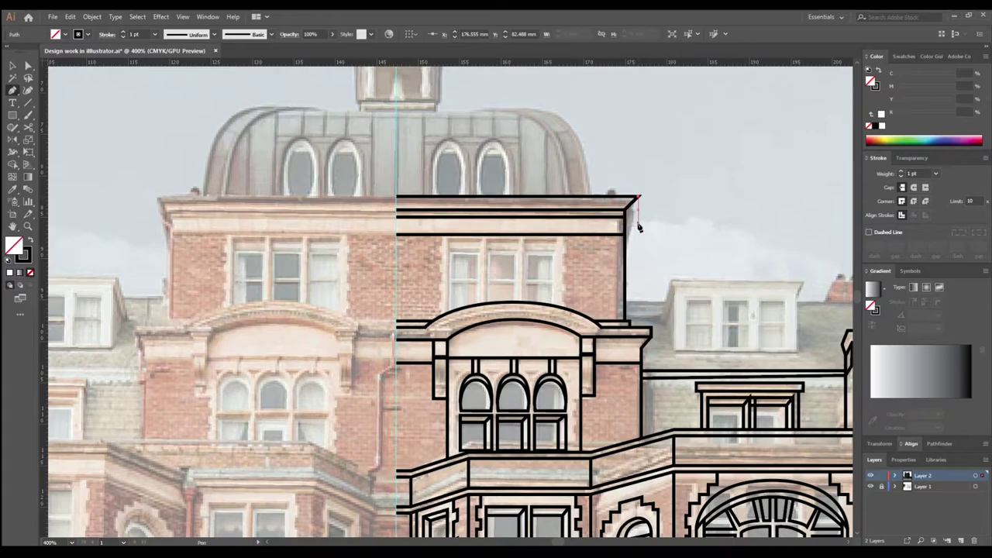
click(639, 226)
scroll(664, 262, left, 3)
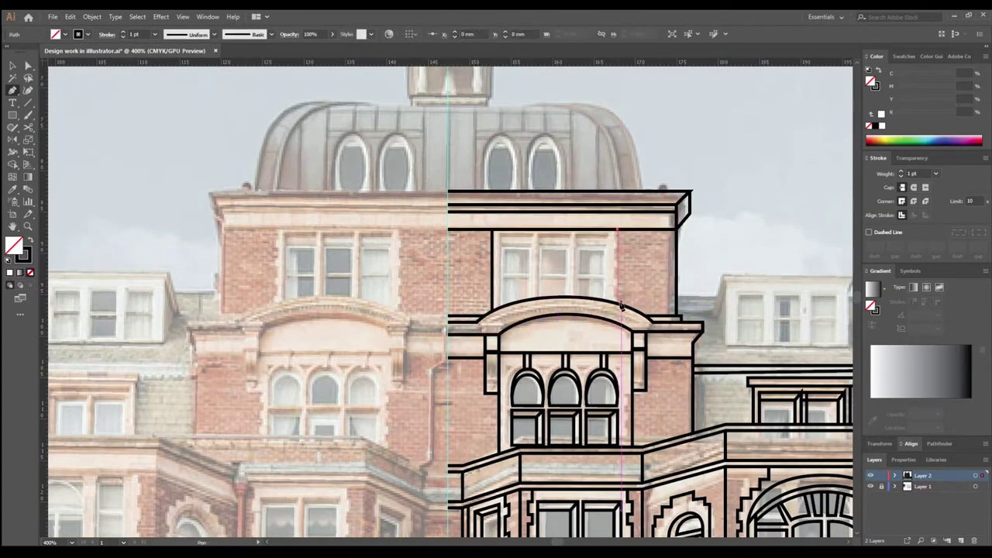
scroll(621, 306, up, 2)
Step: Draw the vertical mullions dividing the three-light upper window
click(530, 307)
click(531, 211)
click(581, 210)
click(581, 306)
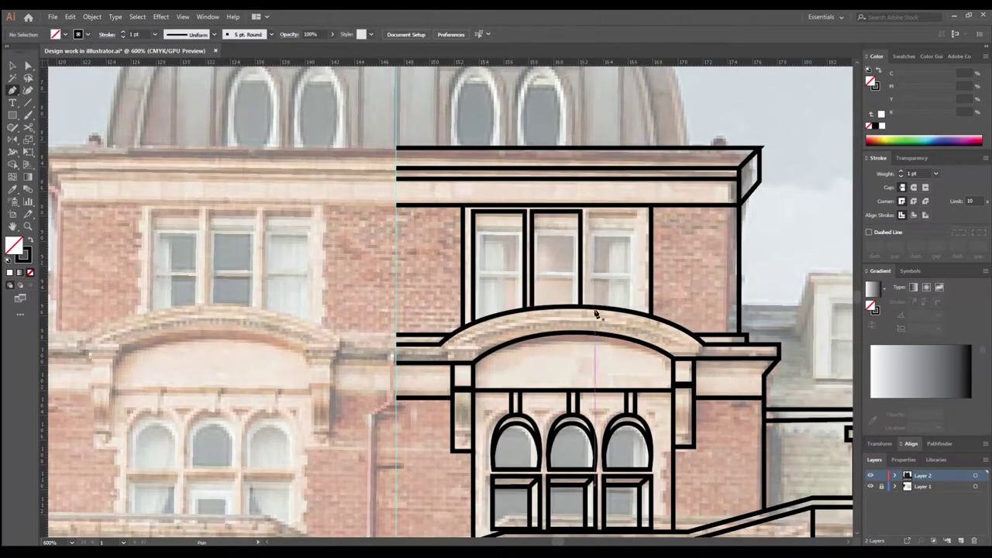
click(640, 211)
click(640, 306)
key(ctrl+shift+a)
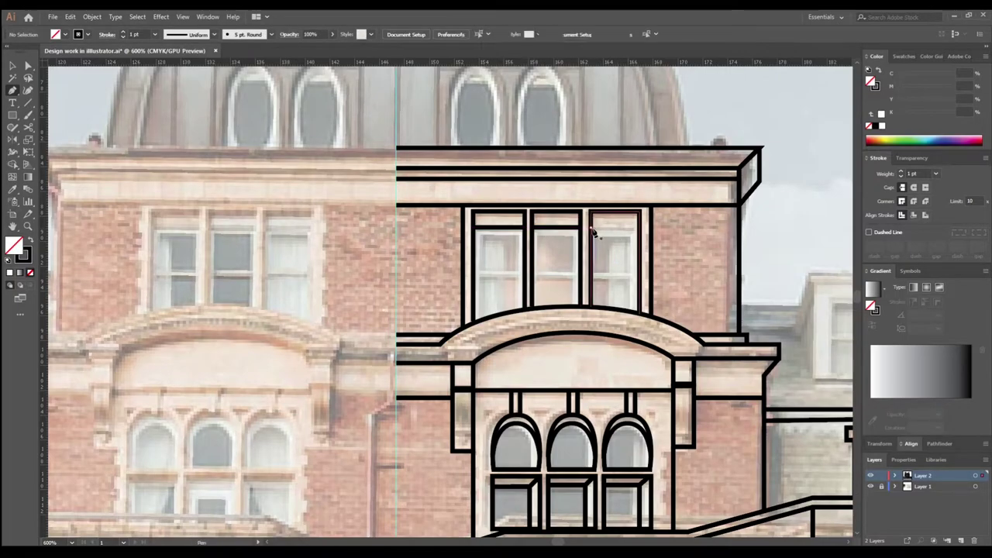
Step: Outline the left, middle and right lower window panes
click(478, 317)
click(478, 276)
click(520, 277)
click(520, 313)
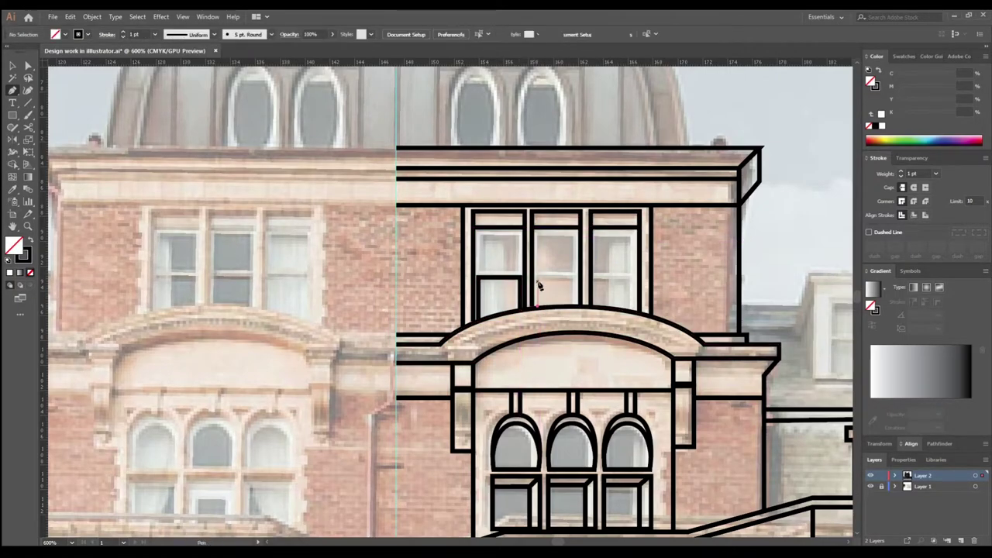
click(532, 277)
click(575, 276)
click(575, 306)
click(597, 307)
click(597, 277)
click(628, 276)
click(628, 306)
Step: Frame the left and right upper panes with rectangles
key(m)
key(ctrl+plus)
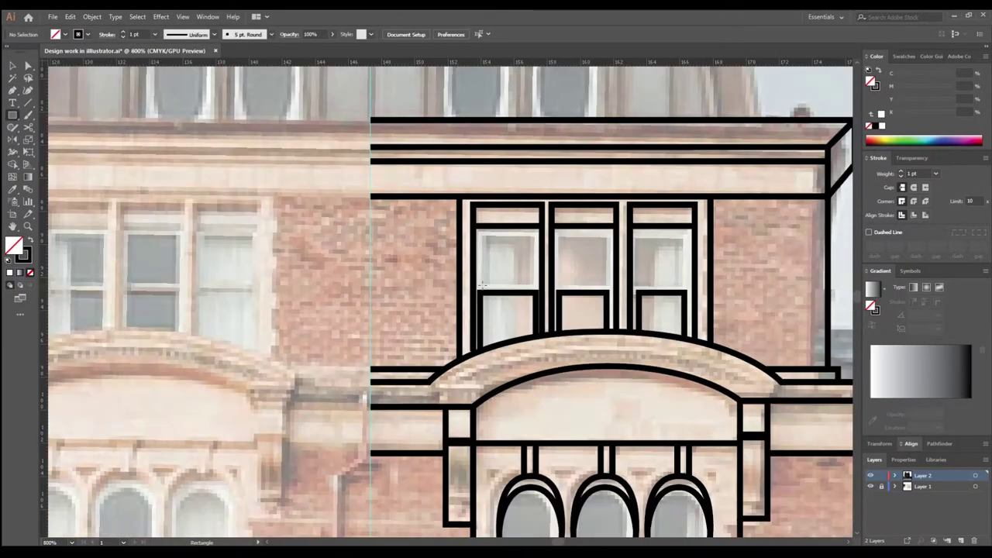
drag(479, 234, 537, 285)
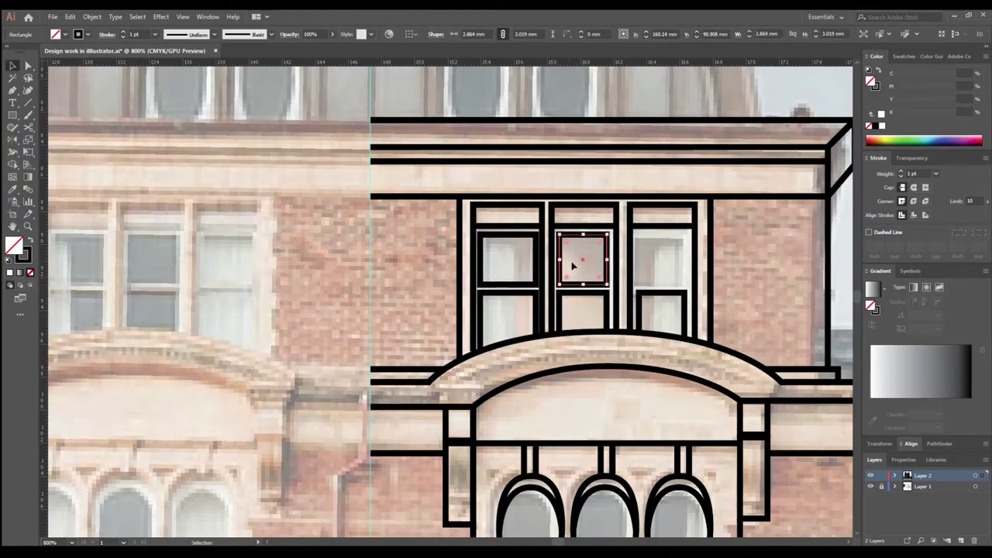
drag(635, 233, 686, 285)
Step: Zoom in and pen-trace the white dormer's roof cap as a closed shape
key(ctrl+minus)
key(ctrl+minus)
key(ctrl+minus)
key(p)
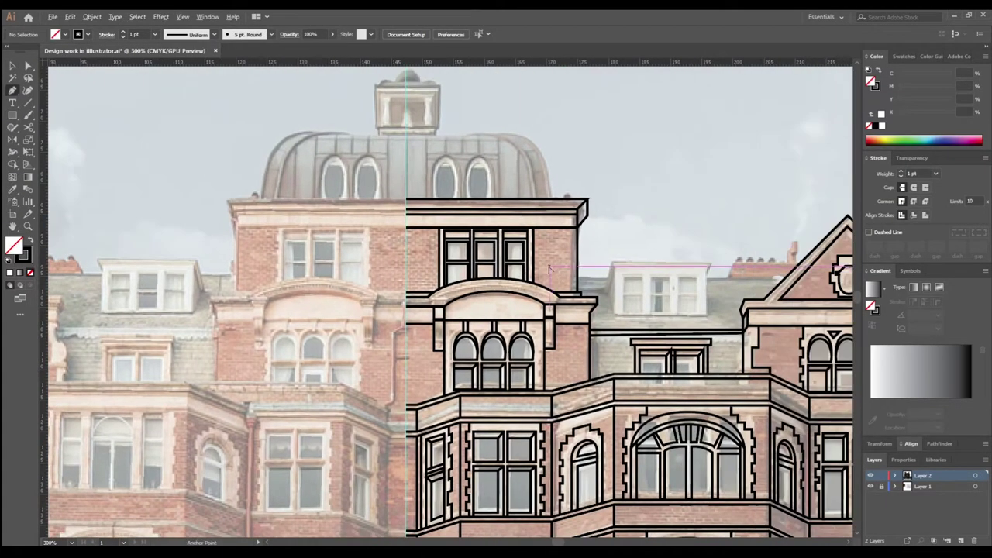
key(ctrl+plus)
key(ctrl+plus)
click(417, 332)
click(434, 274)
click(631, 273)
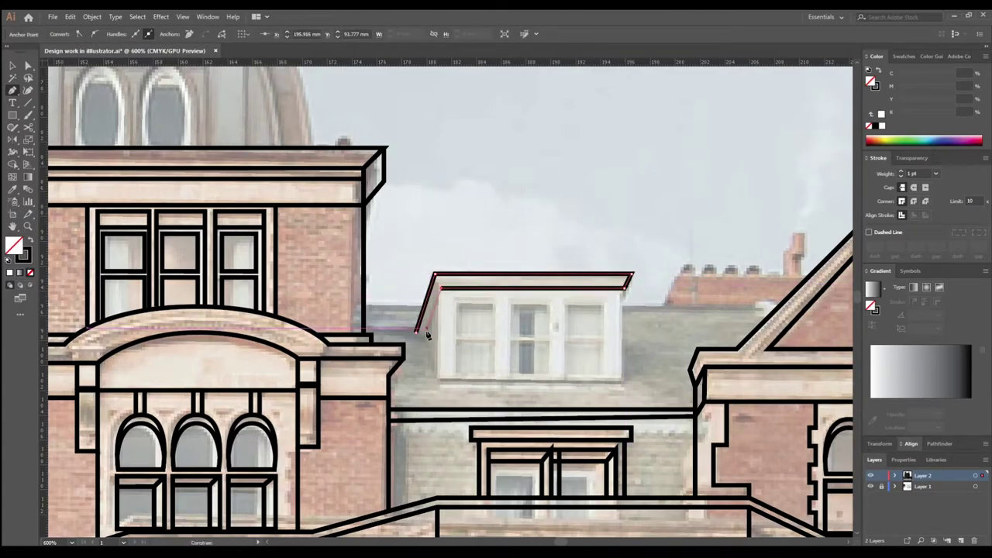
click(418, 332)
Step: Outline the dormer front and draw rectangles framing its three panes
click(438, 380)
click(625, 380)
click(625, 288)
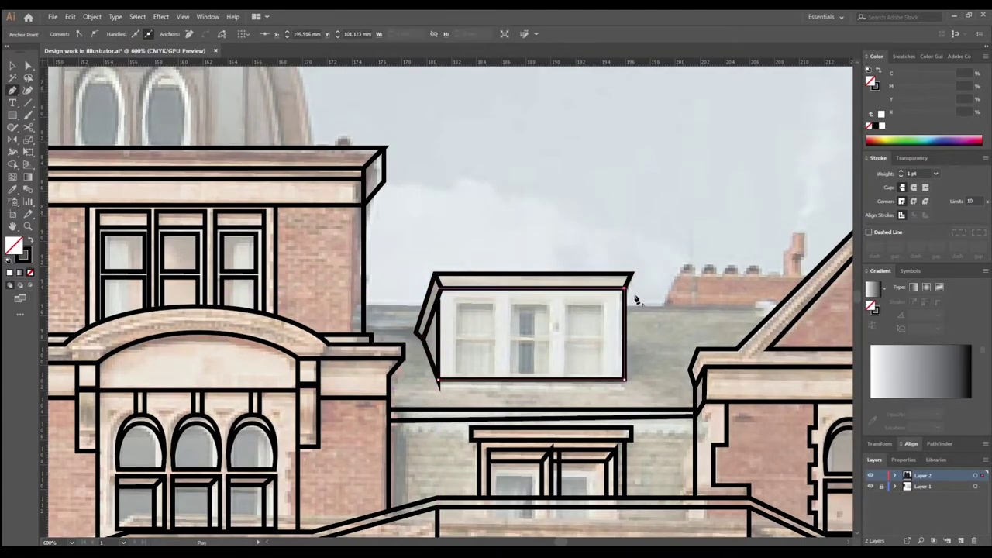
click(438, 289)
key(m)
mouse_move(455, 300)
mouse_down()
mouse_move(493, 335)
mouse_move(494, 376)
mouse_up()
drag(474, 337, 586, 337)
scroll(550, 327, right, 5)
Step: Pen the dormer's left side, the roofline by the chimney and a curved chimney path
key(p)
click(245, 308)
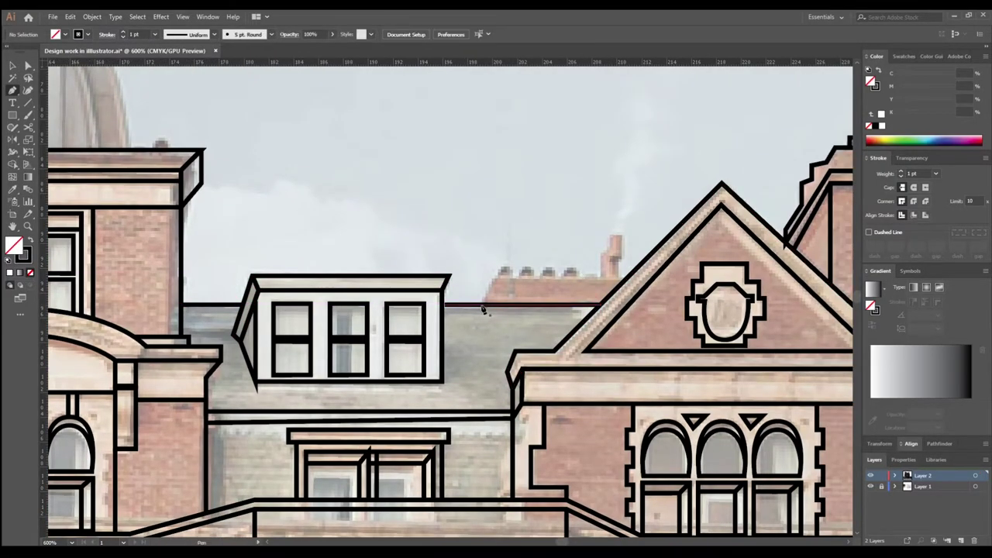
click(482, 304)
click(502, 273)
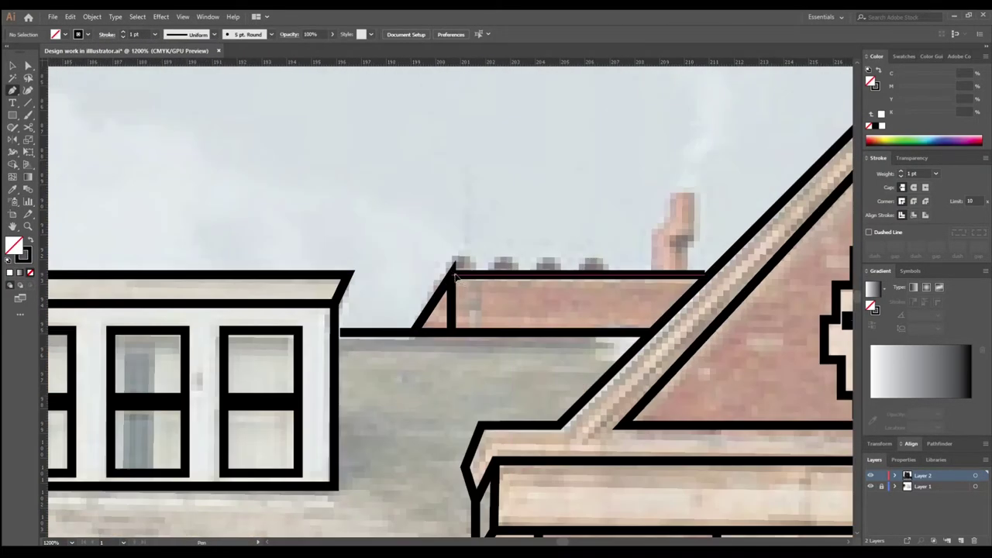
key(p)
click(568, 309)
click(564, 267)
drag(585, 229, 585, 198)
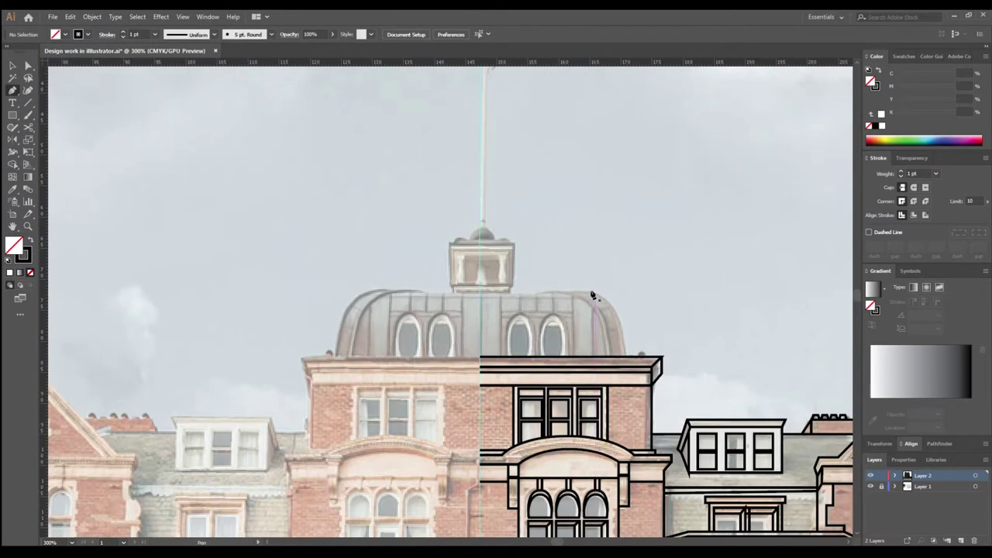
Step: Trace the outer dome curve from its top down to the cornice
click(395, 236)
click(541, 235)
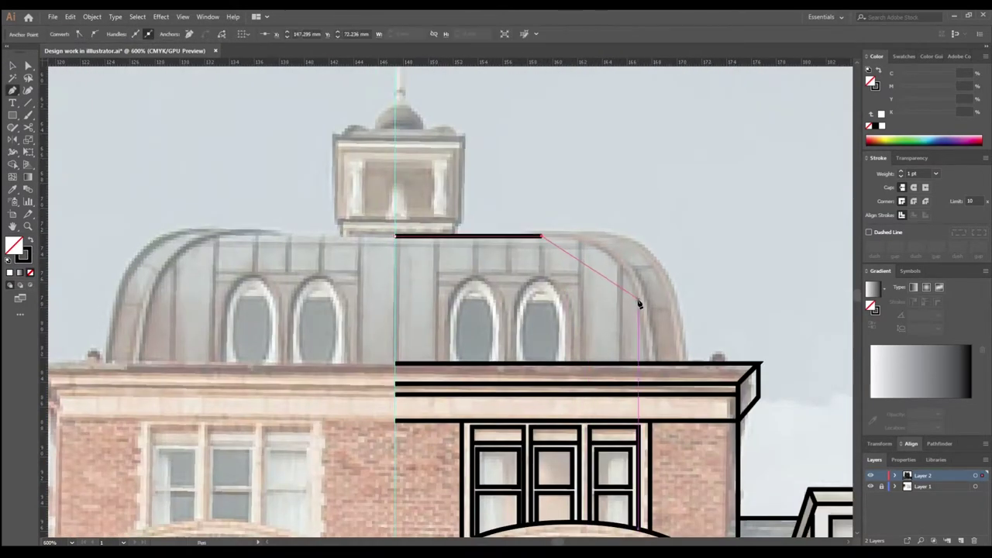
click(651, 364)
key(Escape)
drag(678, 363, 682, 465)
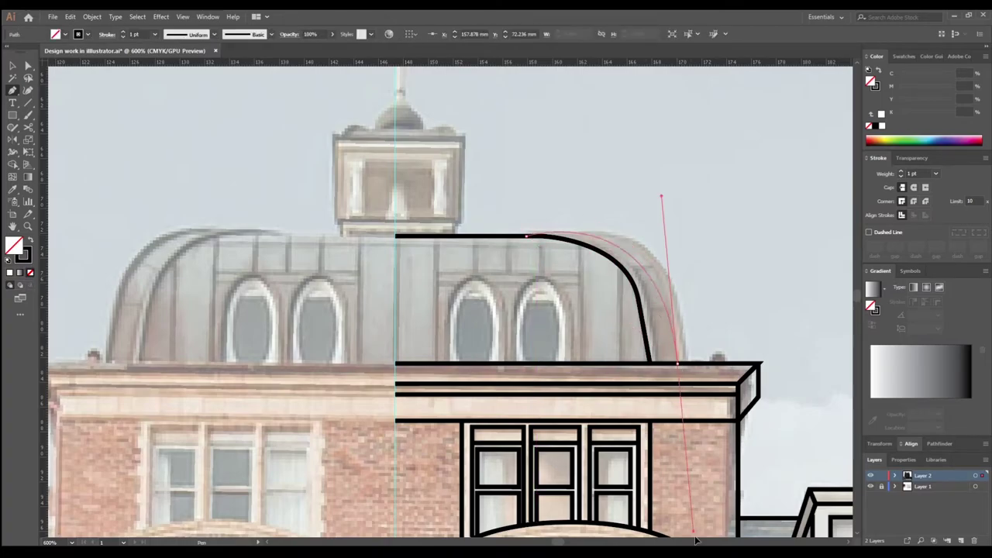
scroll(682, 387, down, 2)
key(v)
Step: Pen a second curved dome line plus a short connecting bar
key(p)
drag(686, 258, 685, 371)
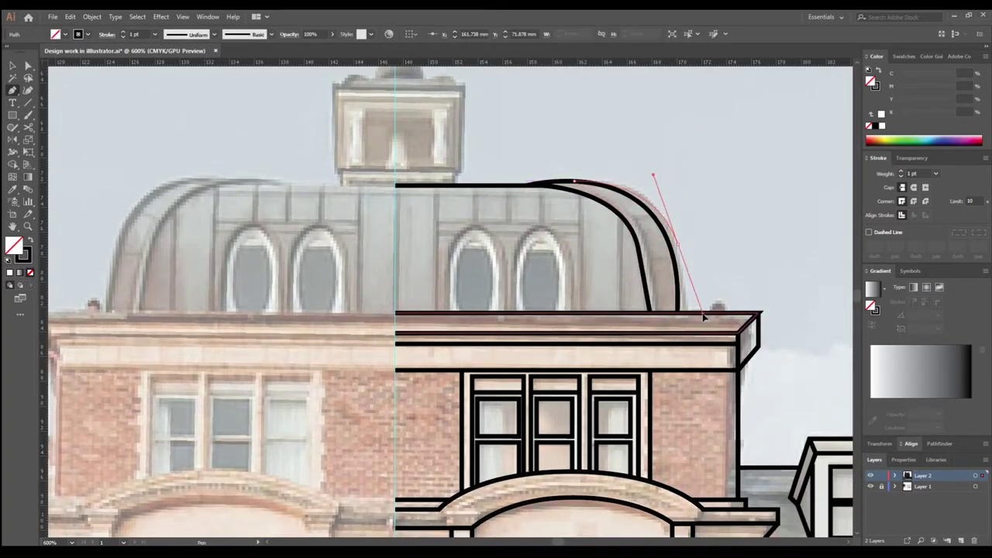
ctrl+click(435, 197)
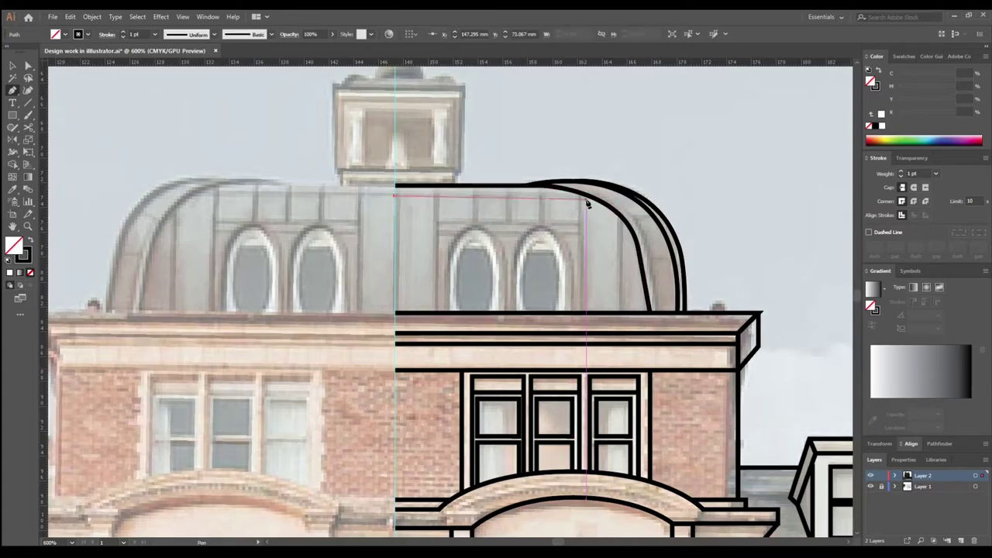
click(587, 200)
ctrl+click(437, 199)
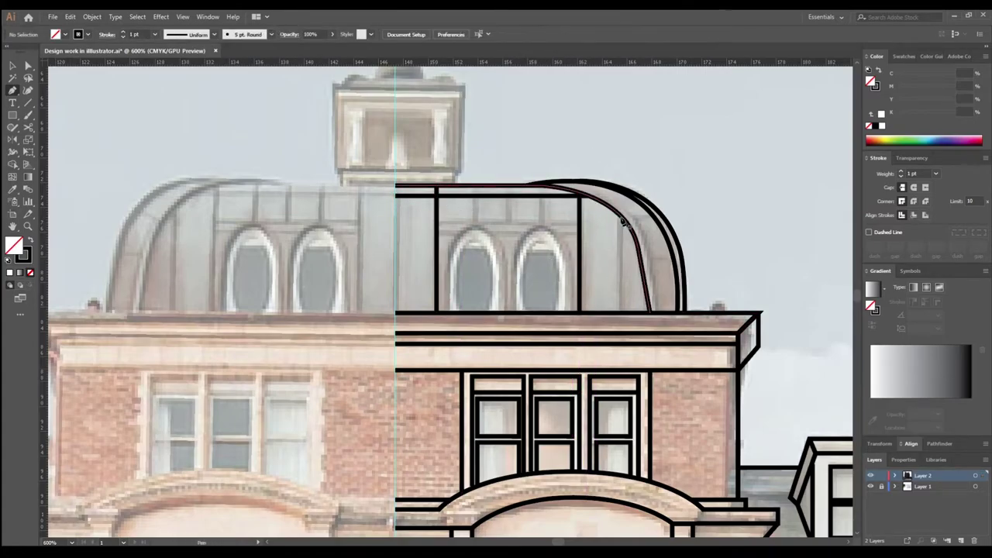
click(550, 182)
drag(655, 313, 651, 465)
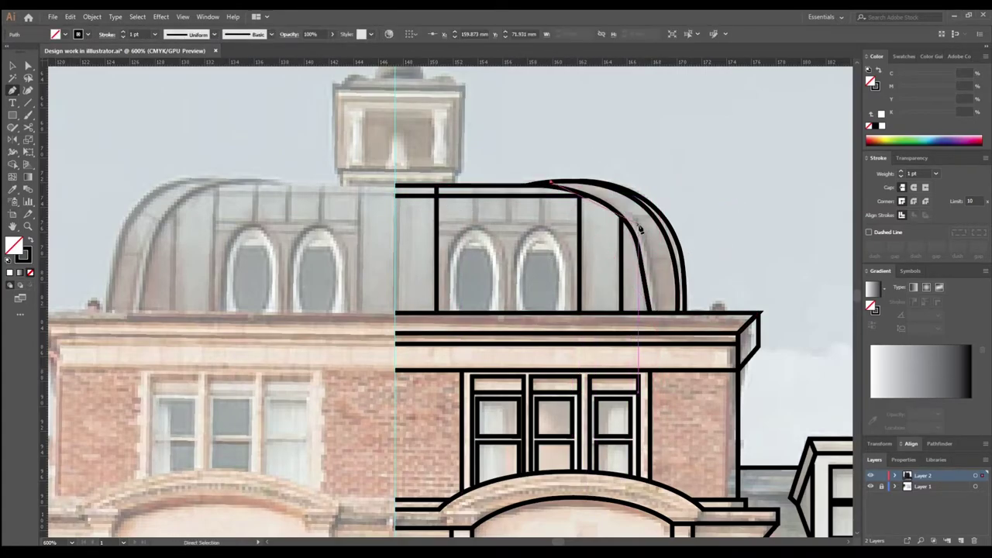
ctrl+click(659, 219)
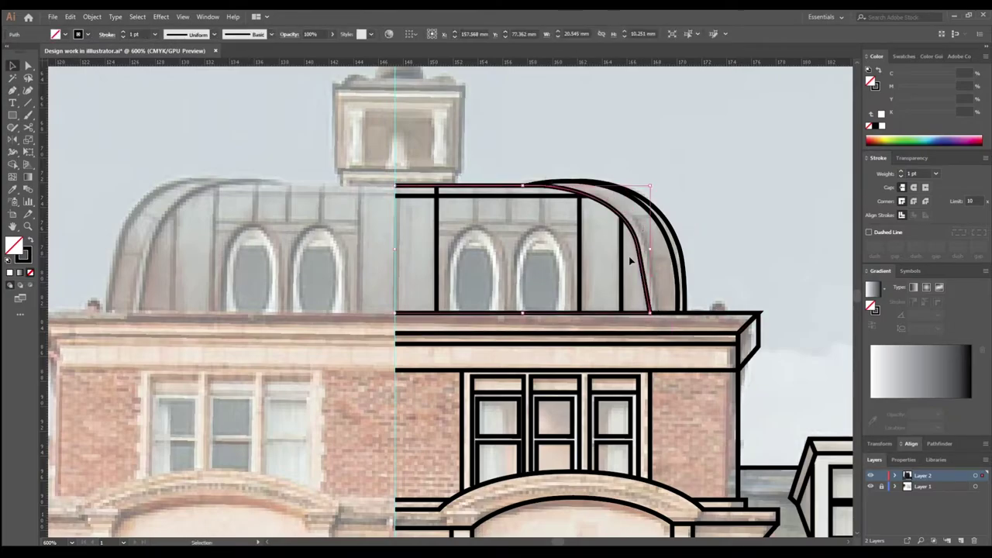
Step: Adjust the inner dome curve to match the photo
key(p)
scroll(685, 168, up, 5)
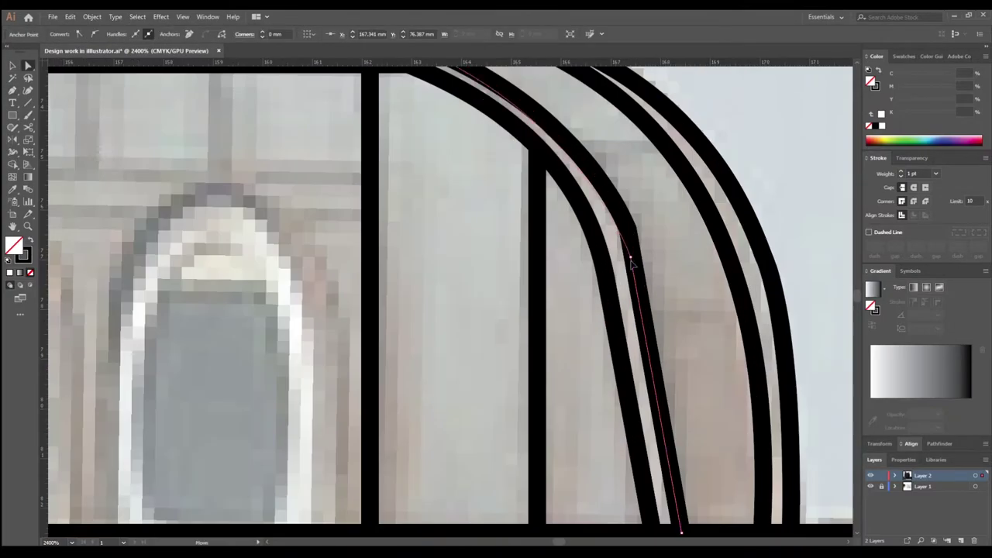
key(a)
scroll(687, 350, down, 3)
key(v)
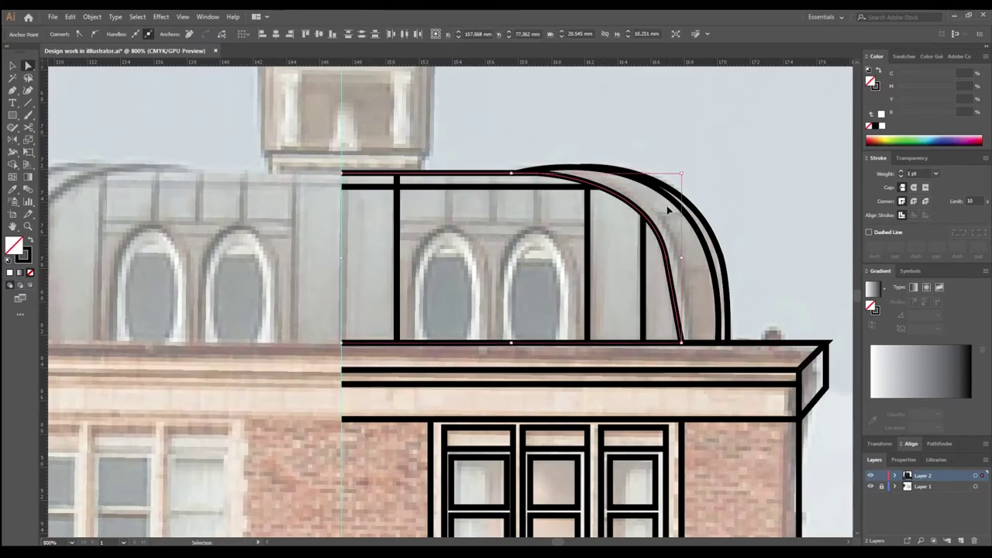
drag(666, 205, 635, 203)
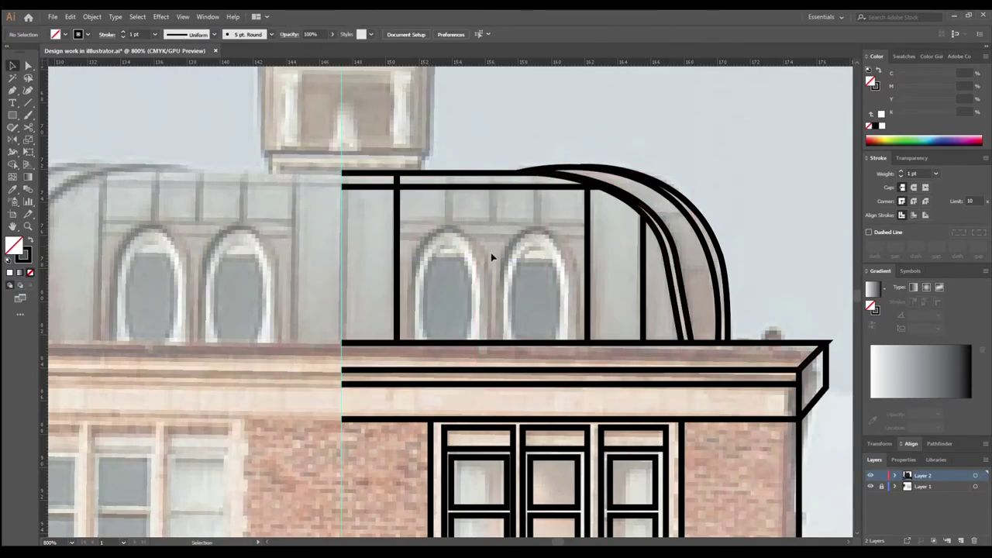
key(Escape)
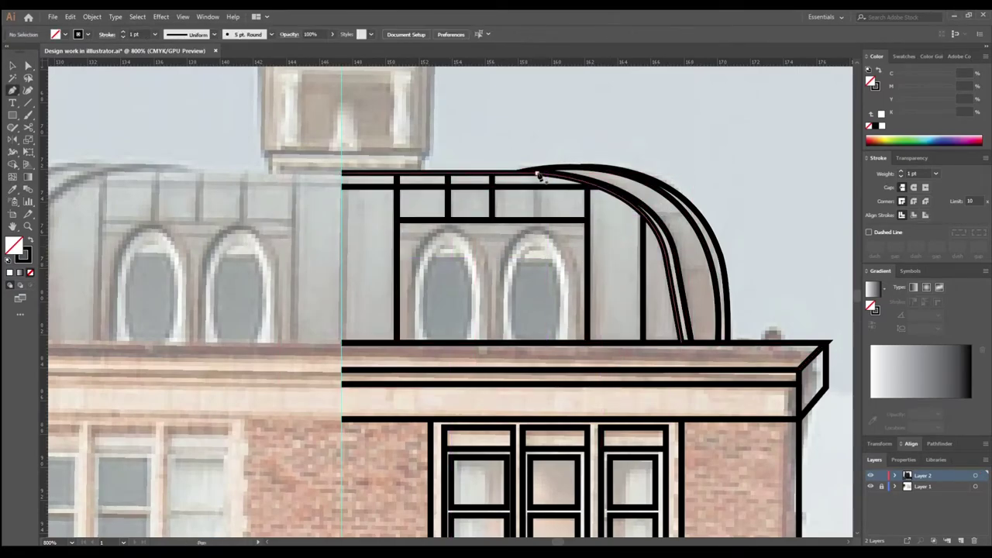
Step: Draw an oval over the left dome window and delete its bottom anchor to leave an arch
drag(447, 261, 435, 233)
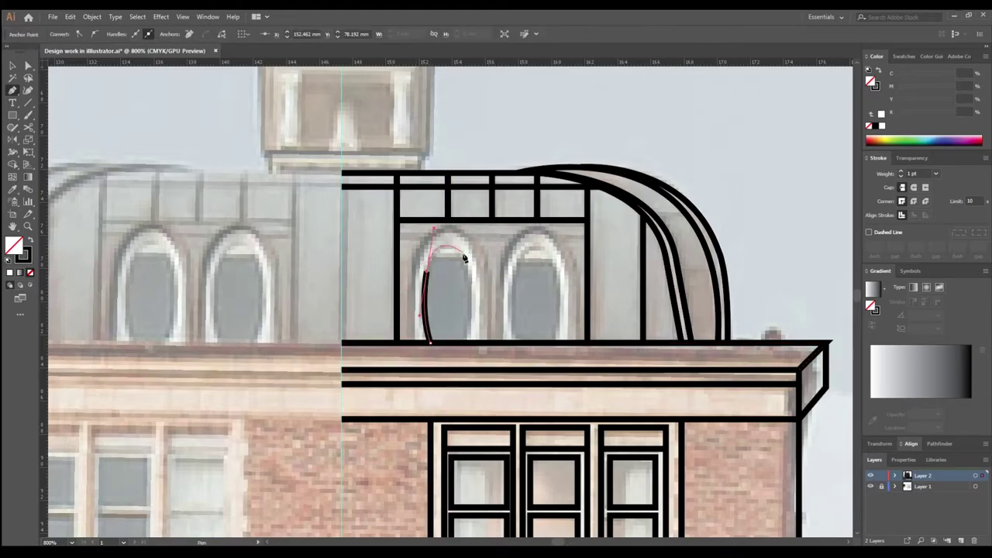
key(ctrl+z)
key(l)
mouse_move(369, 381)
mouse_down()
mouse_move(355, 359)
mouse_move(476, 358)
mouse_up()
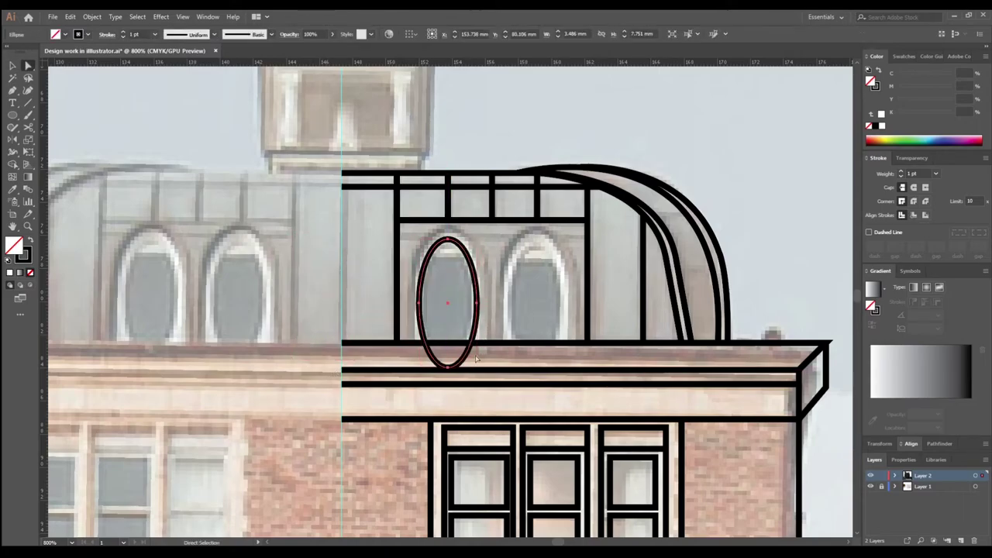
key(a)
click(448, 367)
key(Delete)
Step: Enlarge the arch to fit and copy it onto the right dome window
key(v)
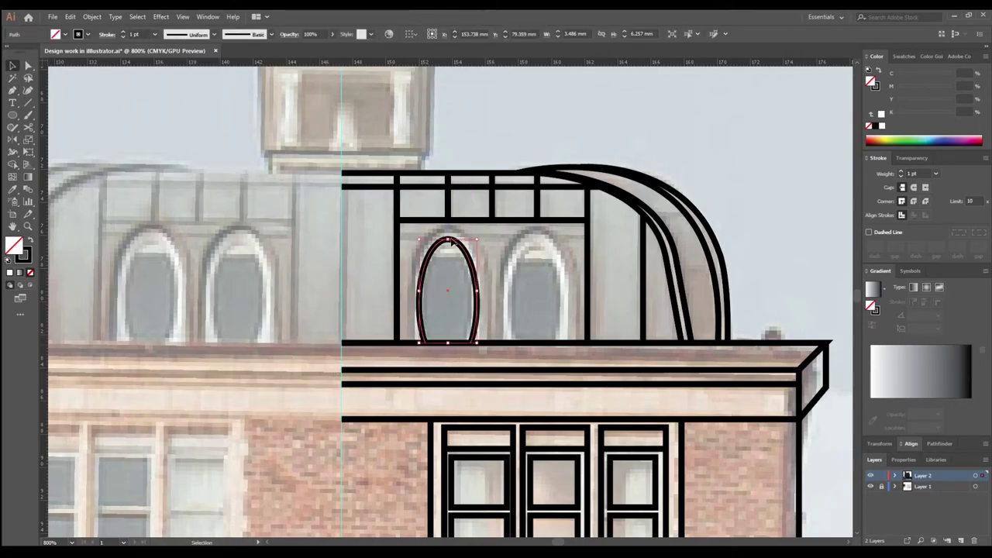
drag(488, 233, 490, 226)
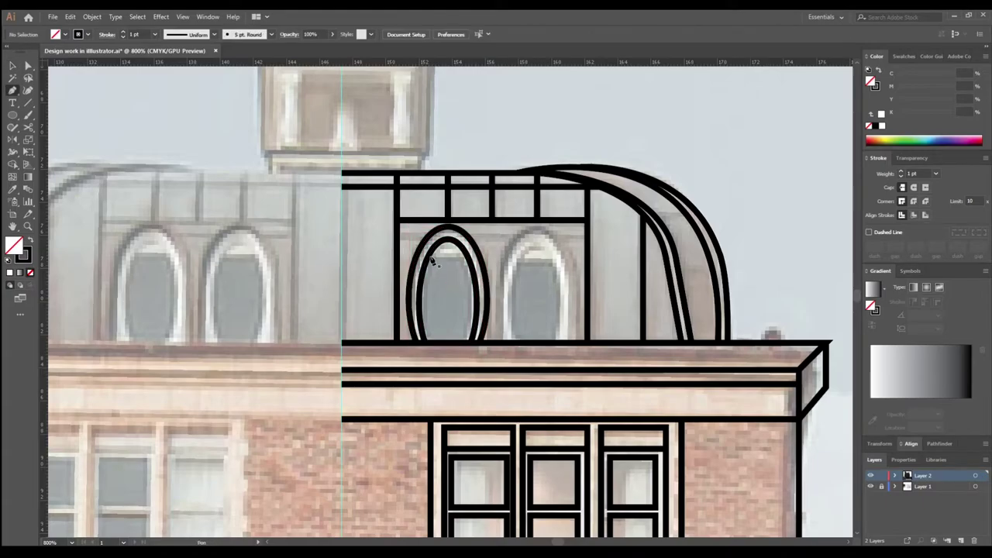
drag(462, 297, 532, 264)
scroll(531, 264, down, 3)
Step: Pen-trace the lantern tower box above the dome and a horizontal pane bar
key(p)
scroll(481, 182, up, 3)
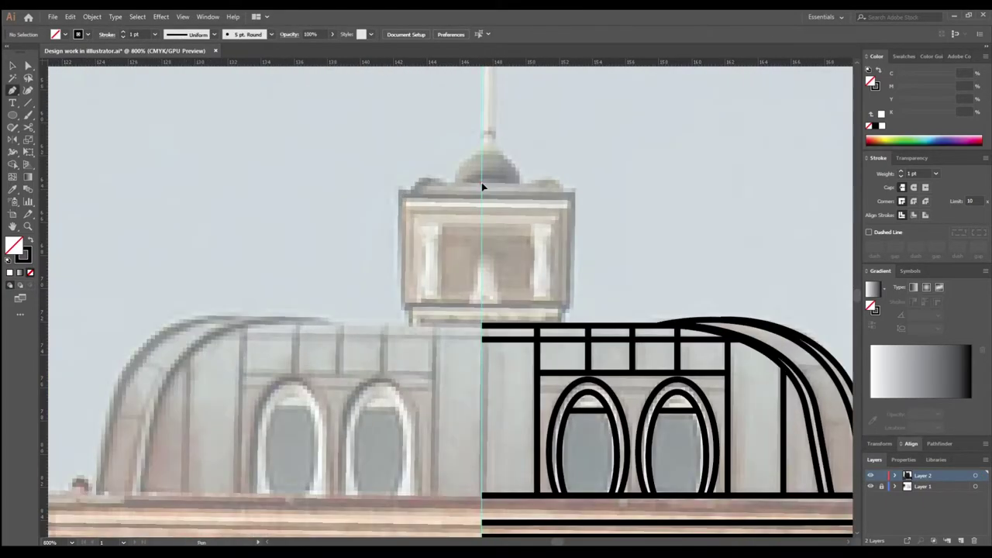
click(482, 183)
click(585, 184)
click(568, 314)
ctrl+click(570, 202)
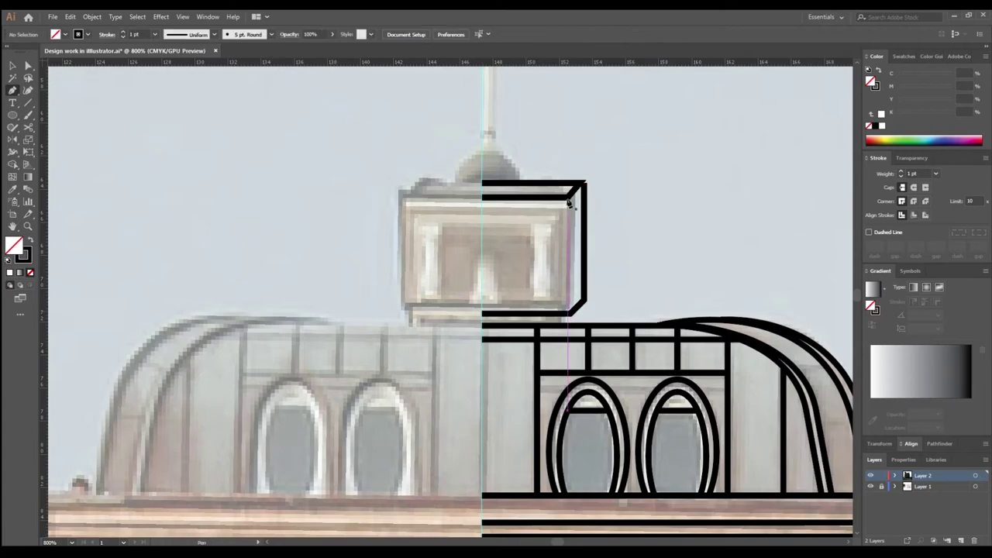
click(482, 217)
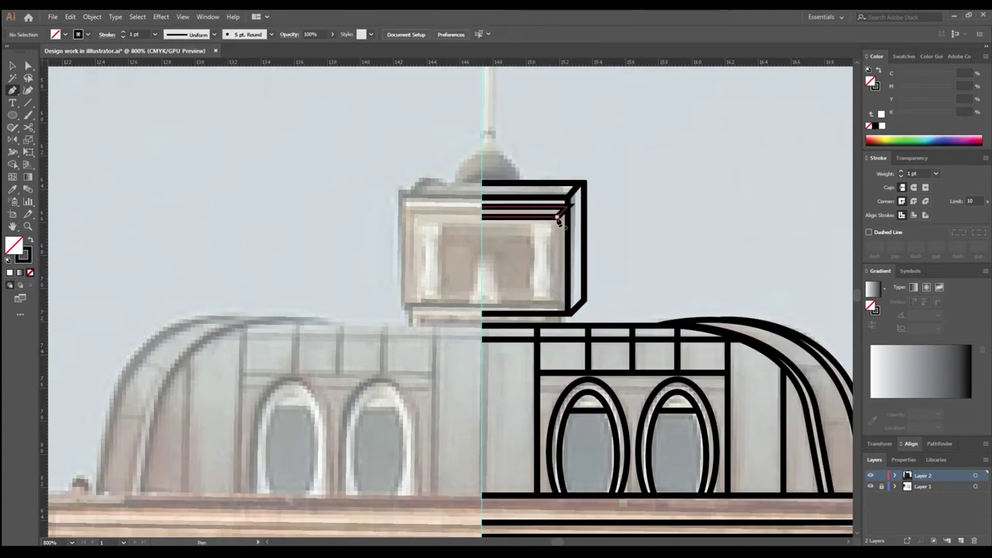
click(532, 217)
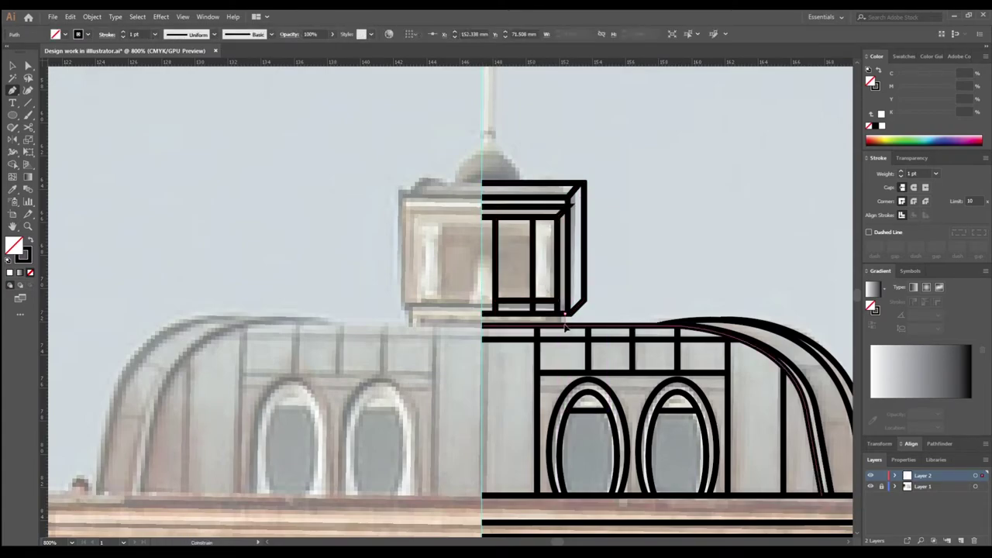
Step: Trace the flagpole line and zoom out to view the artboard
scroll(566, 329, down, 2)
scroll(500, 222, up, 2)
scroll(514, 248, up, 4)
click(524, 206)
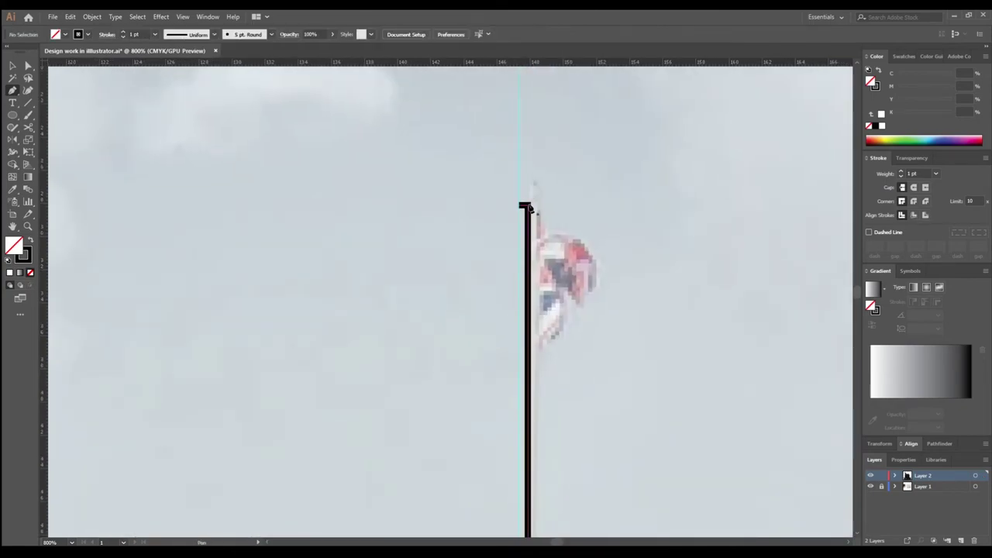
key(v)
scroll(566, 222, down, 10)
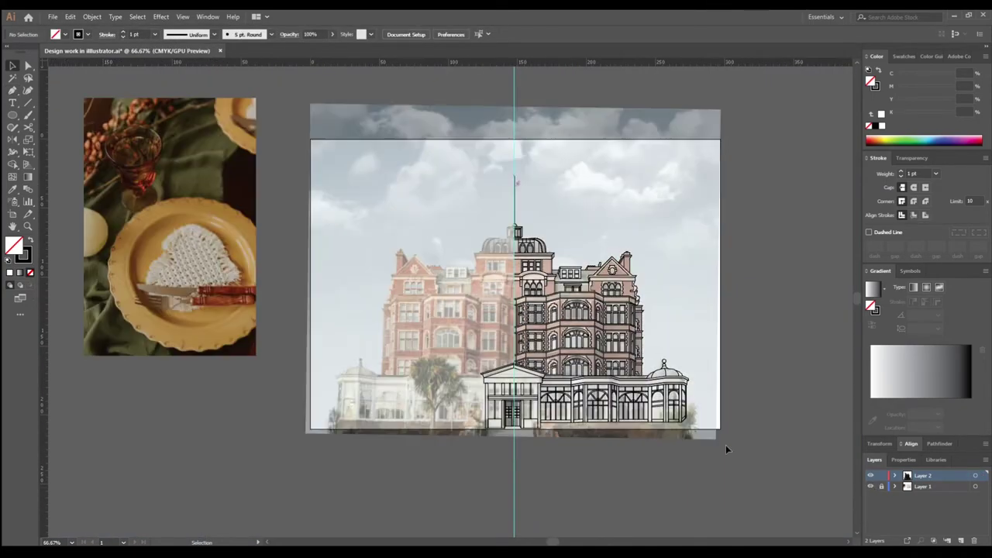
Step: Select all traced paths, reflect a vertical copy across the centre guide, and group everything
key(ctrl+a)
key(o)
scroll(516, 295, up, 10)
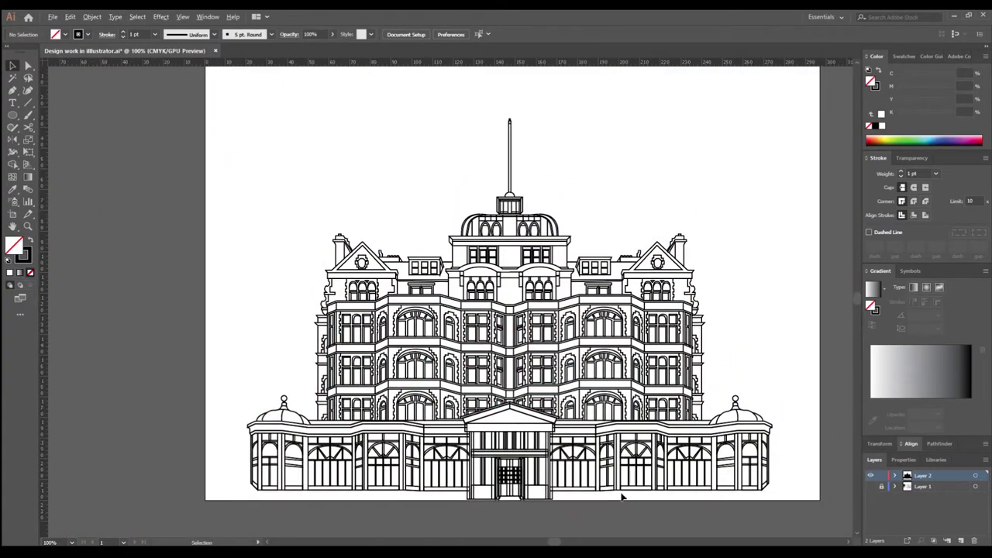
key(ctrl+g)
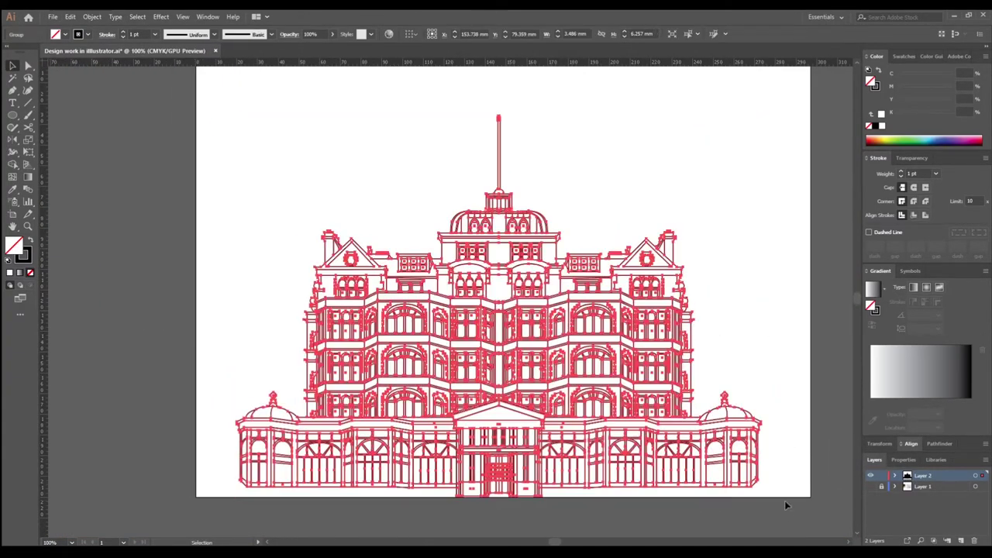
click(911, 373)
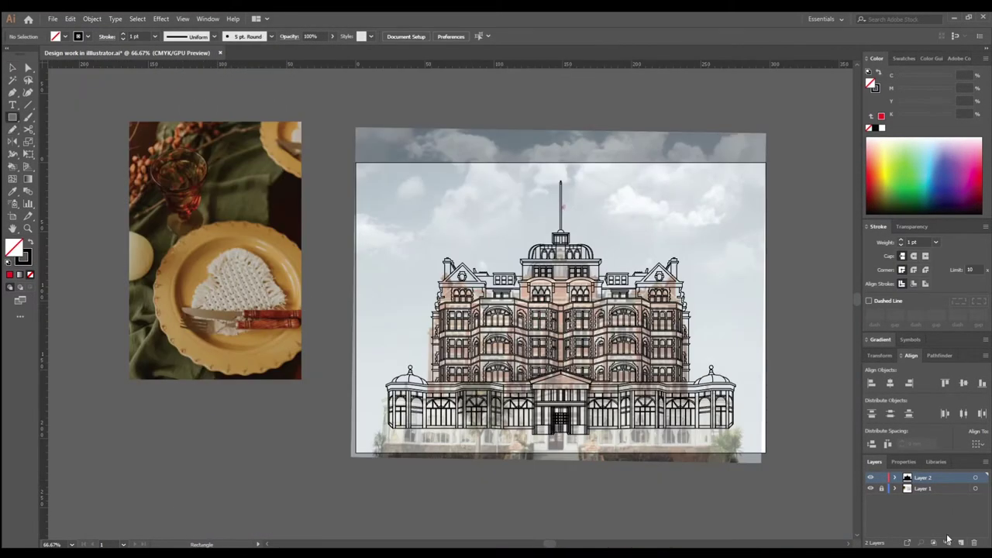
Step: Draw a warm orange swatch square and duplicate it into a row of squares
drag(364, 487, 382, 493)
key(i)
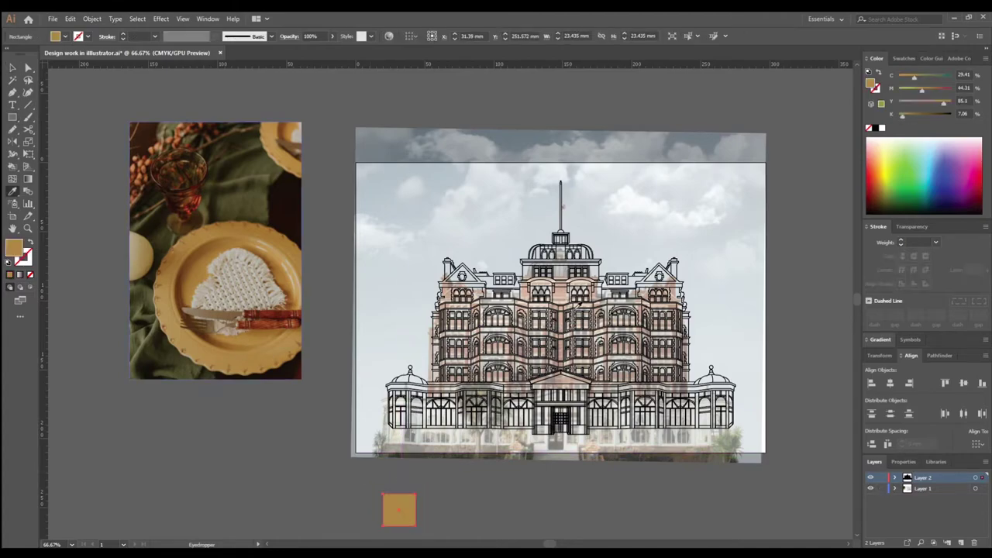
drag(910, 88, 923, 87)
key(v)
mouse_move(399, 510)
mouse_down()
mouse_move(363, 458)
mouse_move(401, 452)
mouse_up()
key(ctrl+d)
key(ctrl+d)
Step: Eyedrop olive, dark olive, red and dark-brown colours from the photo into the swatches
click(397, 453)
key(i)
click(211, 181)
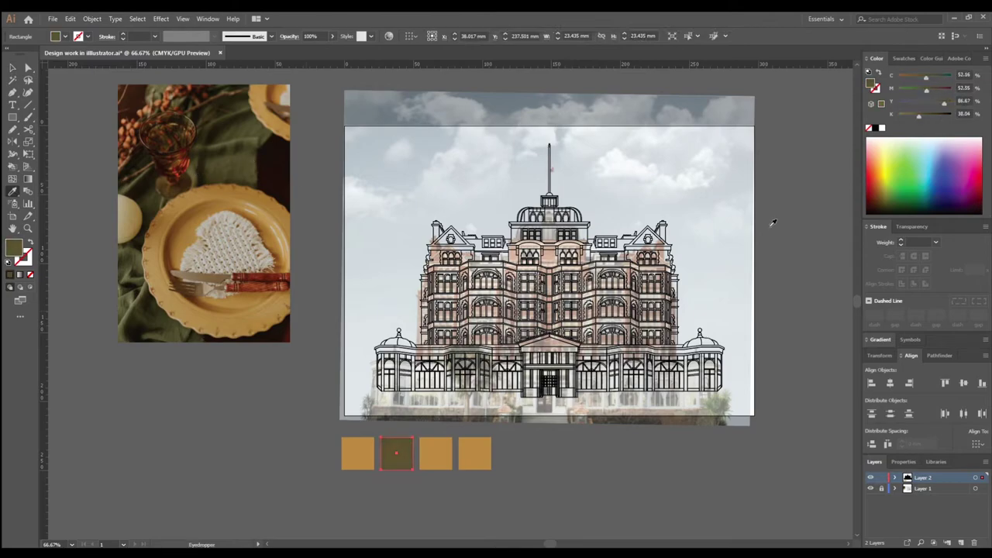
alt+click(436, 453)
key(a)
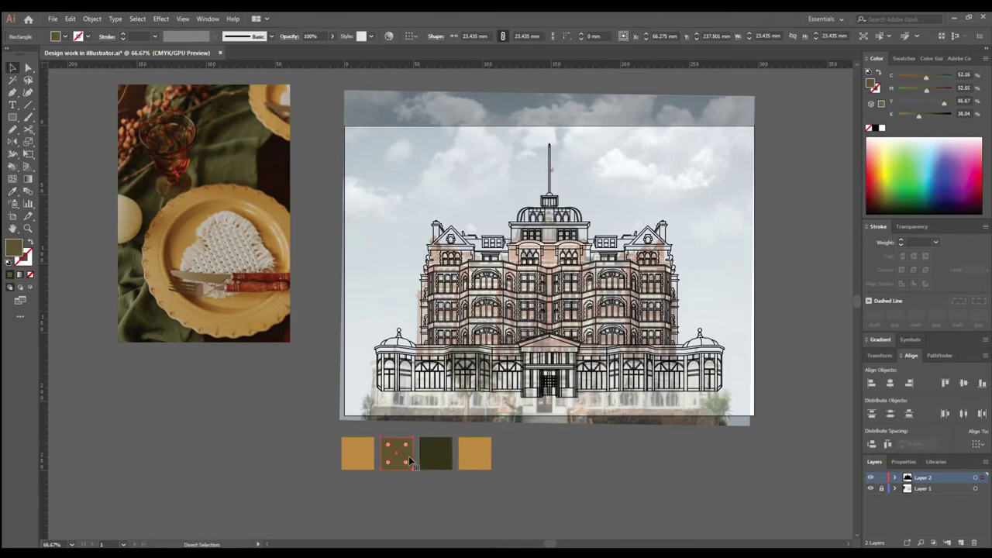
click(256, 284)
drag(462, 456, 503, 457)
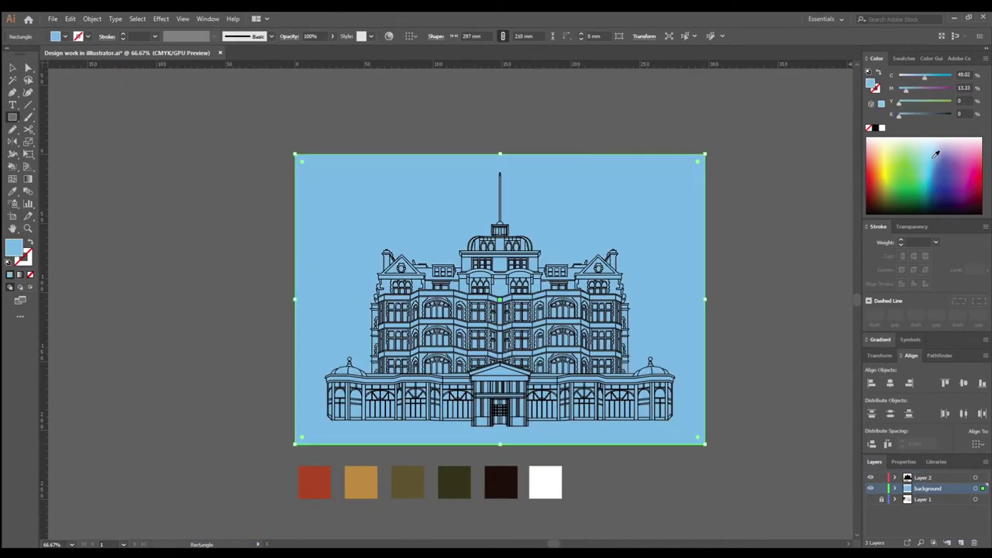
Step: Fill the background rectangle with the ochre swatch colour
click(721, 299)
click(659, 233)
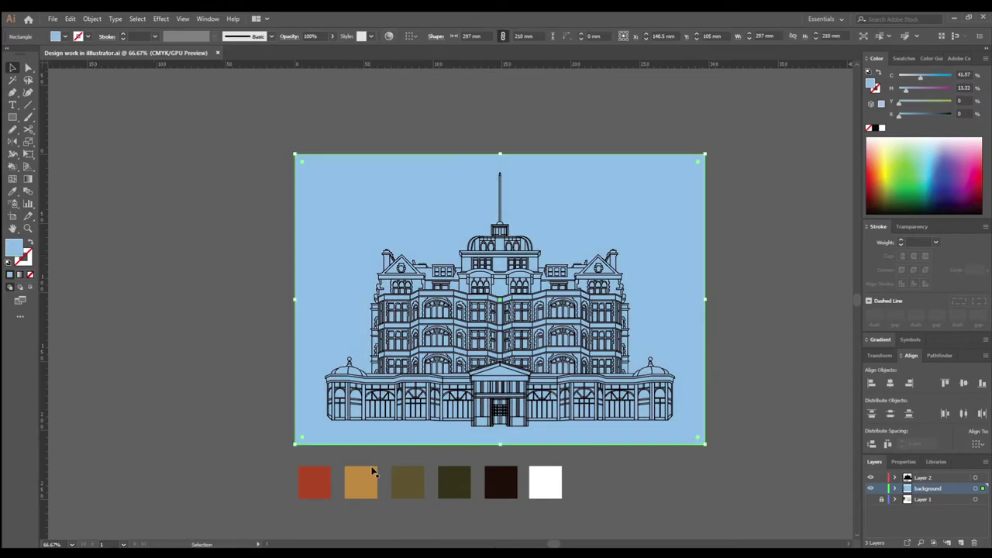
key(i)
click(410, 477)
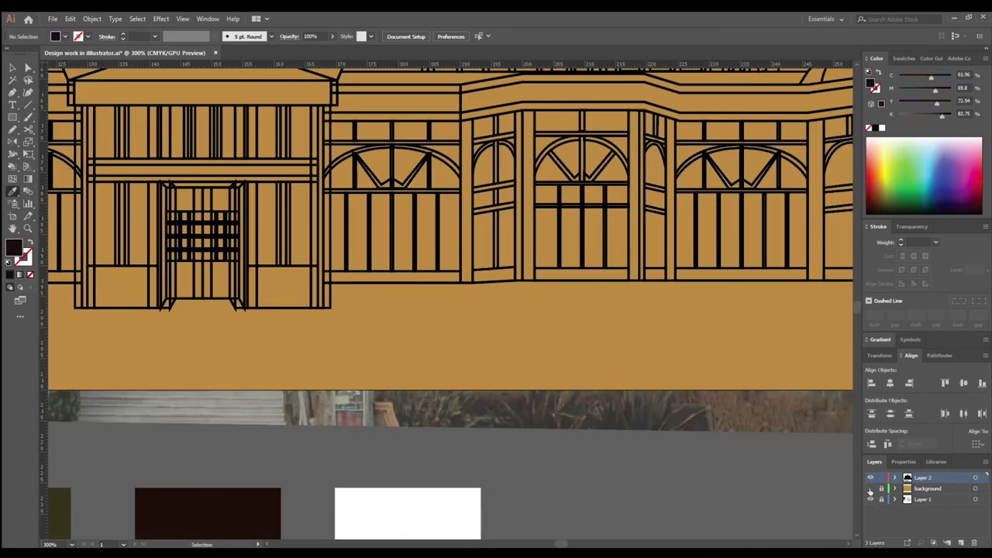
Step: Hide Layer 2 and Layer 4 in the Layers panel and target Layer 1
click(867, 489)
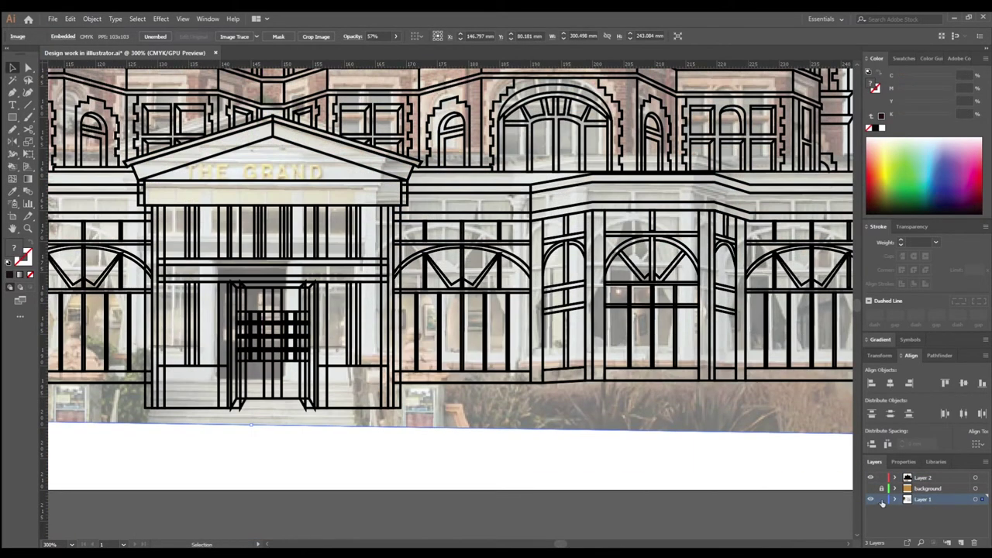
click(881, 499)
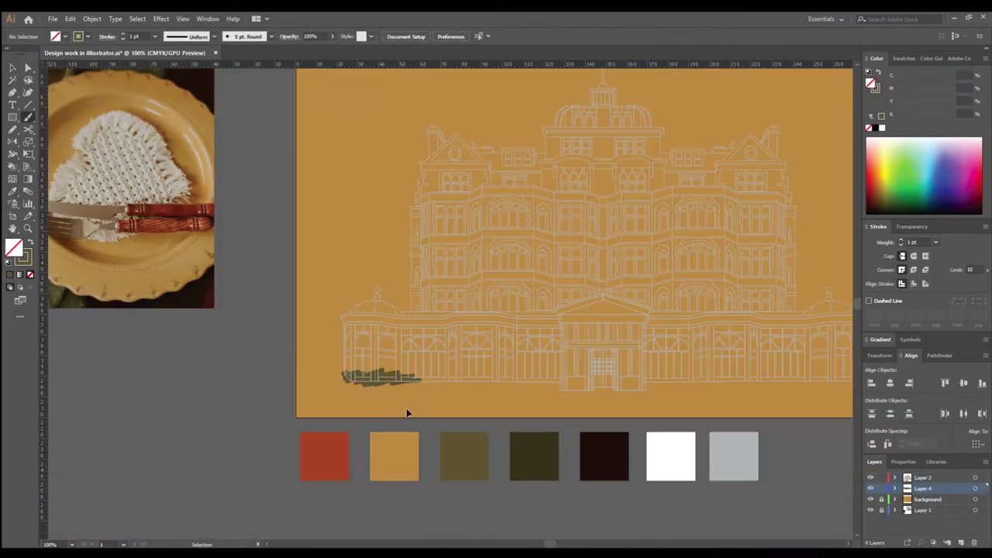
click(920, 502)
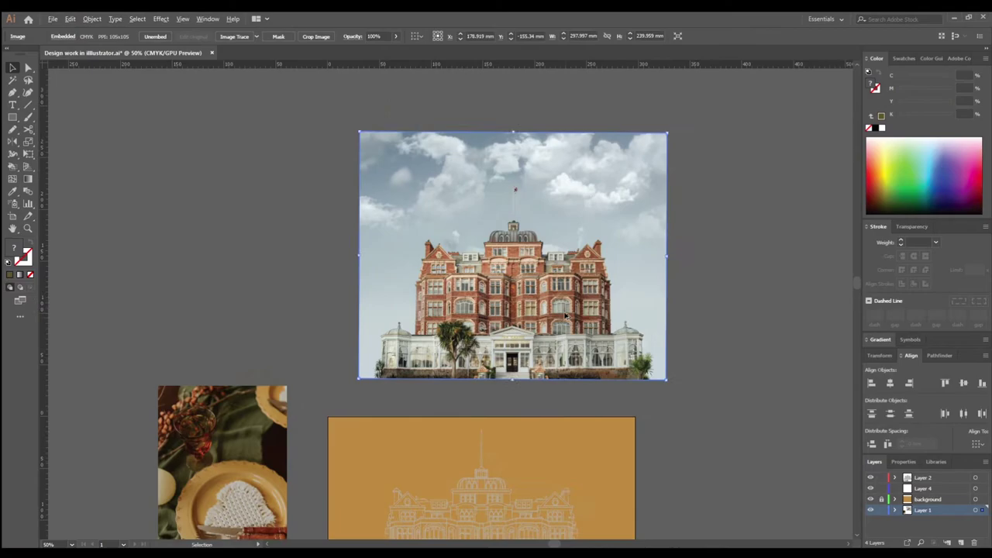
Step: Image-trace the hotel photo with the 6 Colors preset
key(ctrl+1)
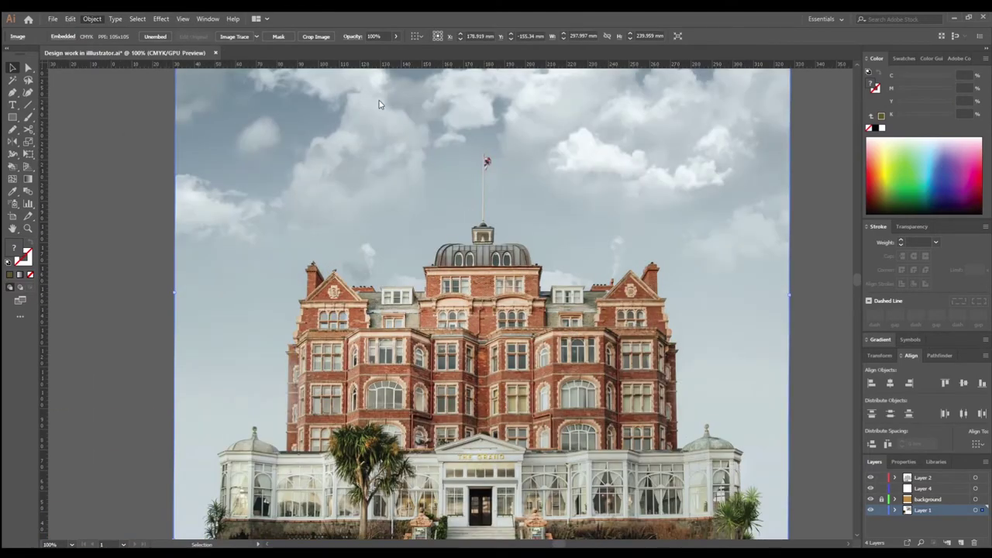
click(235, 36)
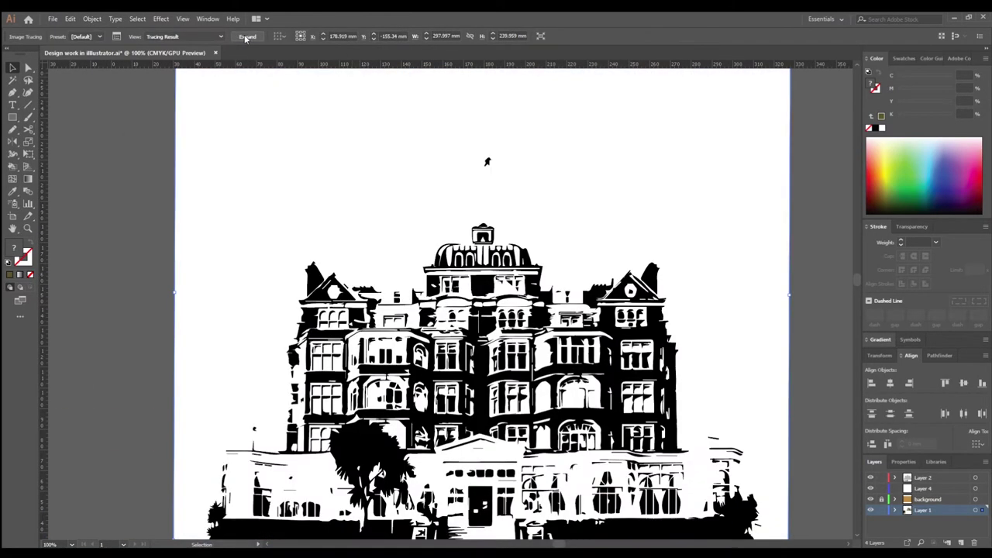
key(ctrl+z)
key(ctrl+shift+z)
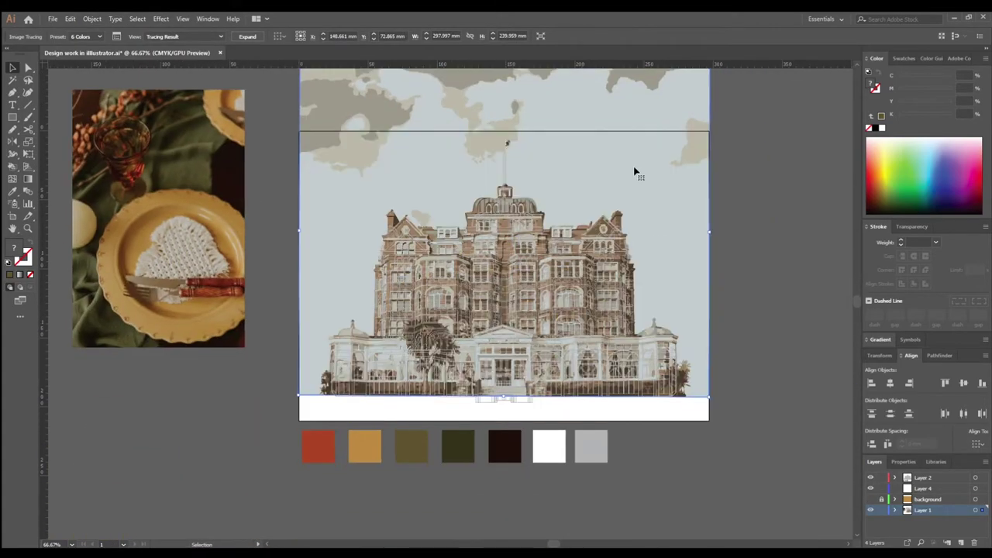
Step: Move and resize the trace to match the line art, then expand it into paths
drag(634, 172, 685, 163)
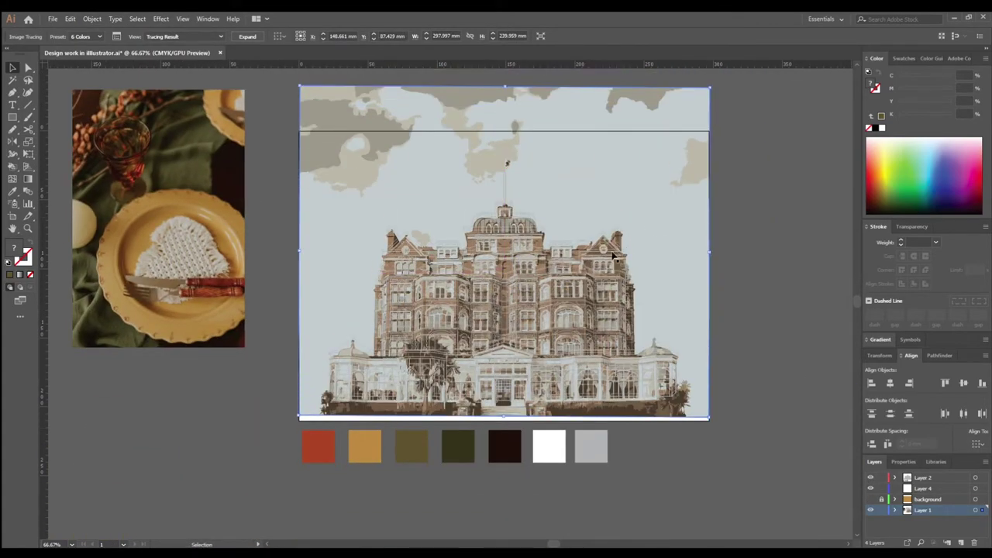
key(ctrl+1)
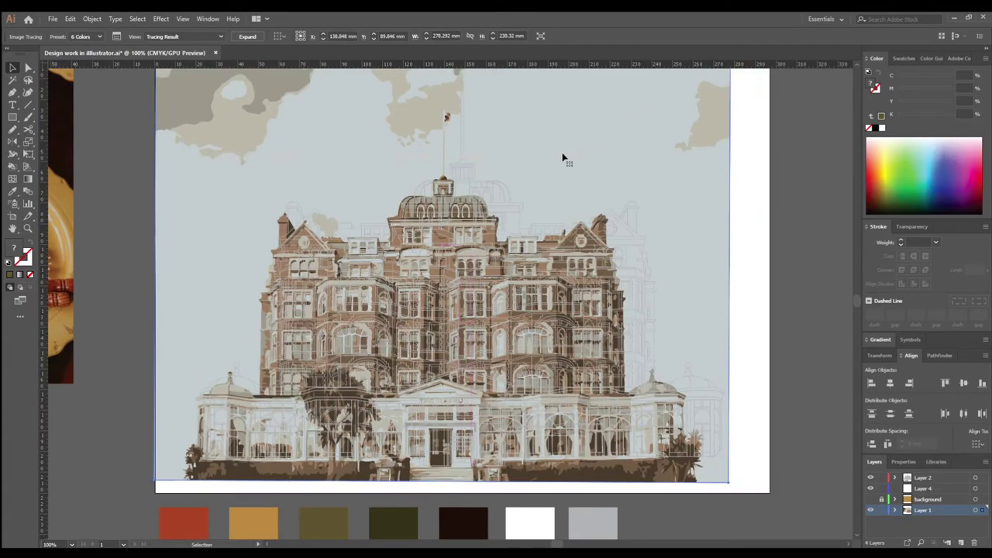
drag(562, 159, 582, 141)
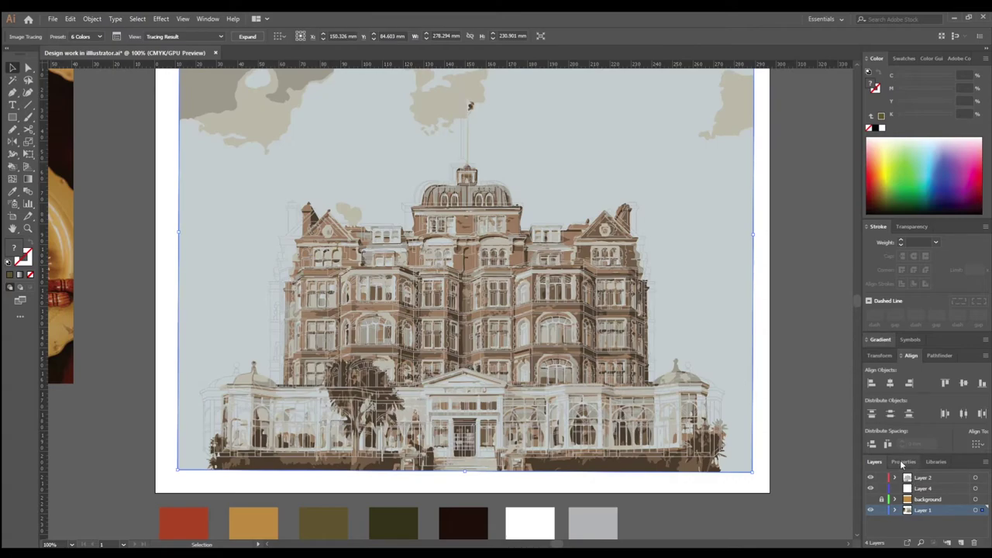
click(897, 58)
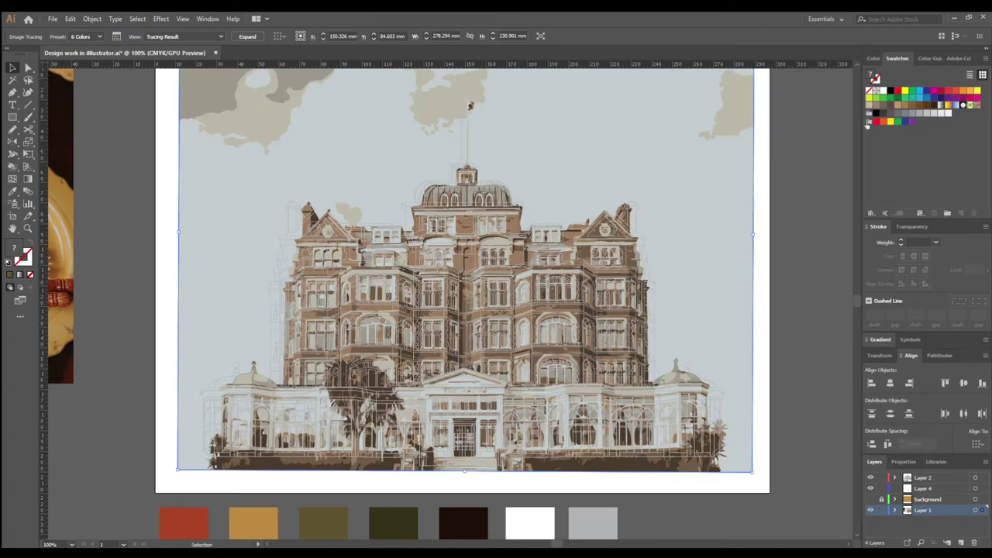
click(247, 36)
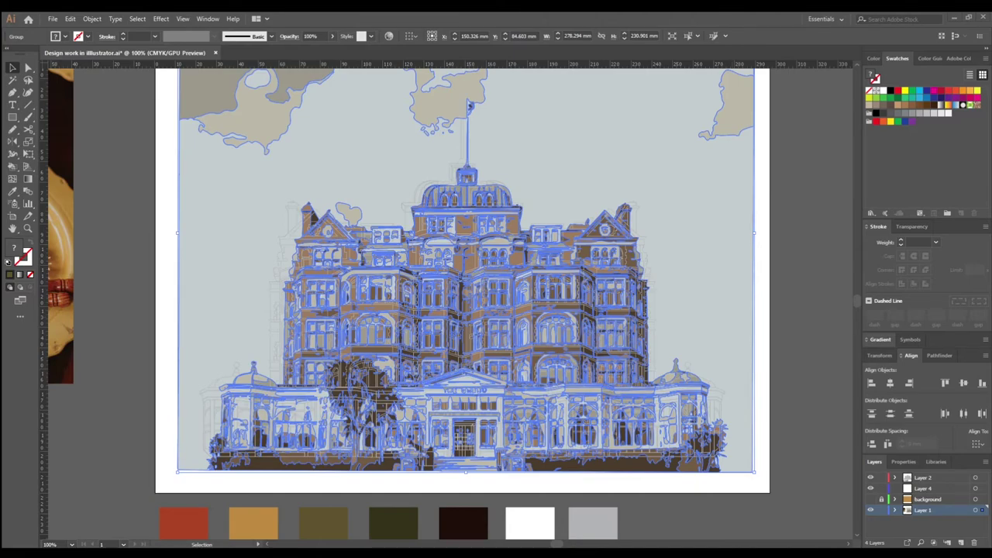
Step: Reposition a cloud shape and drag the line art's top handle down to fit the building
click(783, 230)
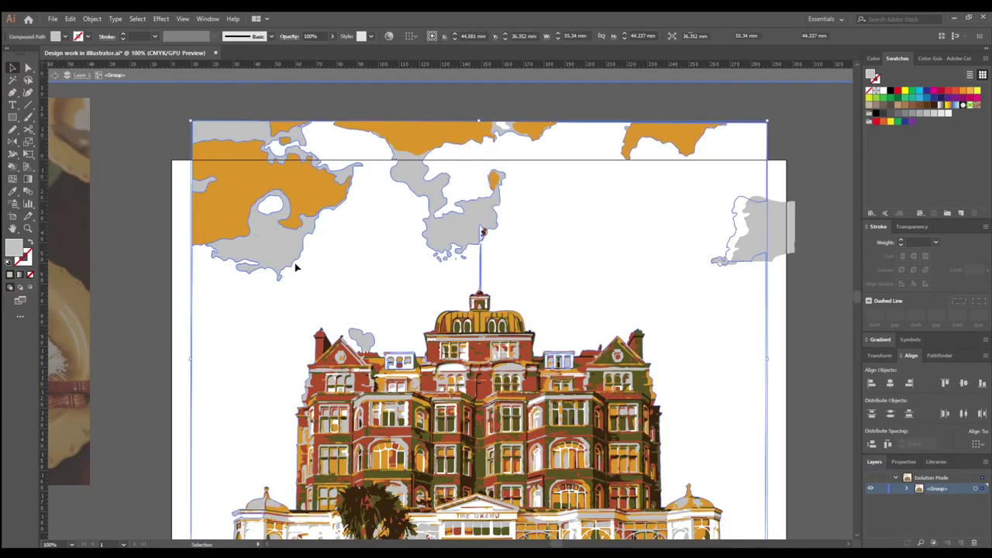
mouse_move(294, 266)
mouse_down()
mouse_move(161, 211)
mouse_move(163, 192)
mouse_up()
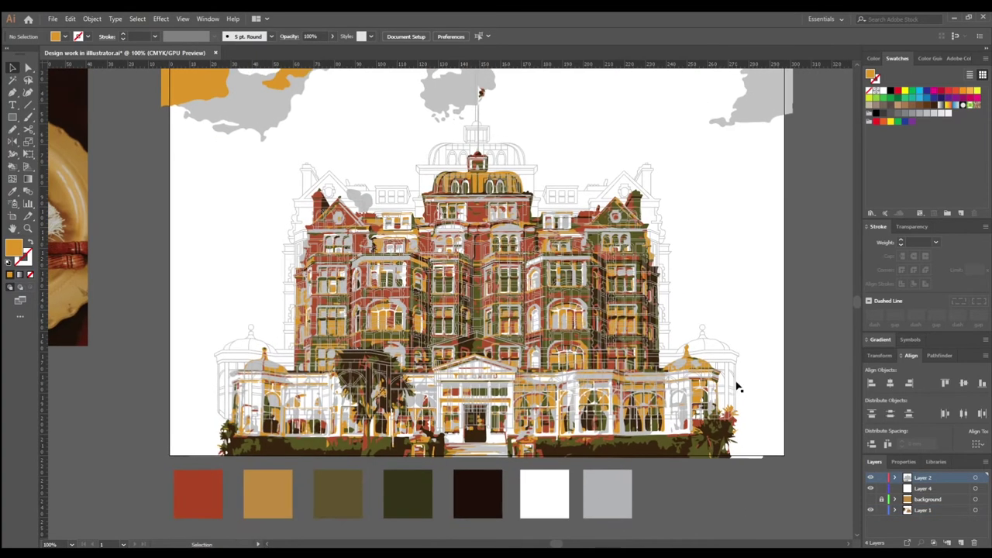
drag(482, 99, 482, 155)
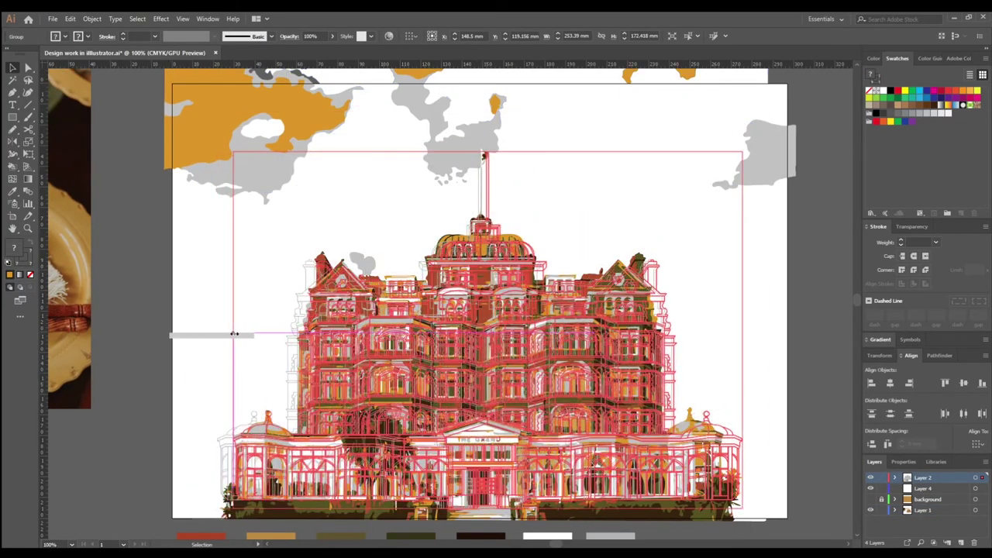
Step: Widen the line art, show the ochre background, and move the coloured trace layer above it
drag(234, 334, 171, 335)
key(ctrl+a)
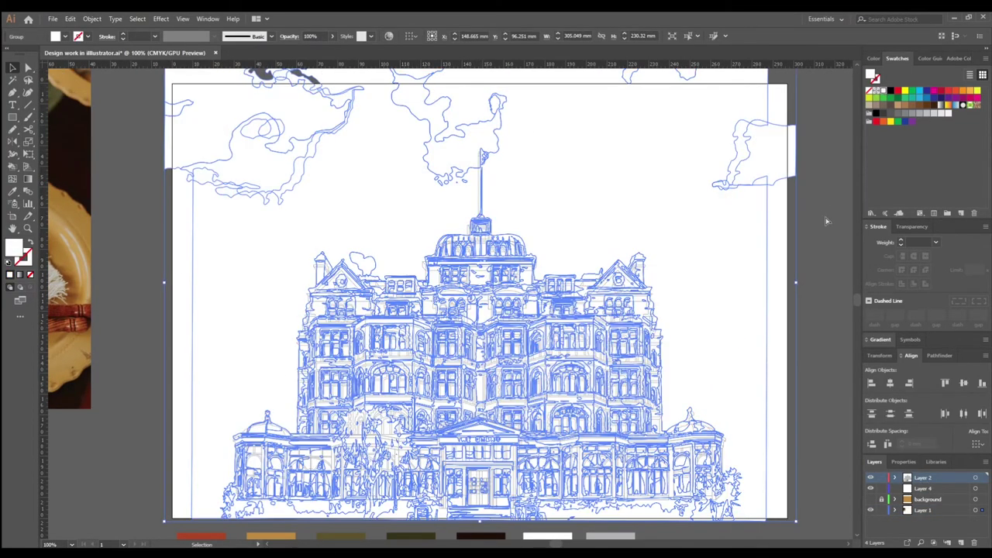
click(870, 488)
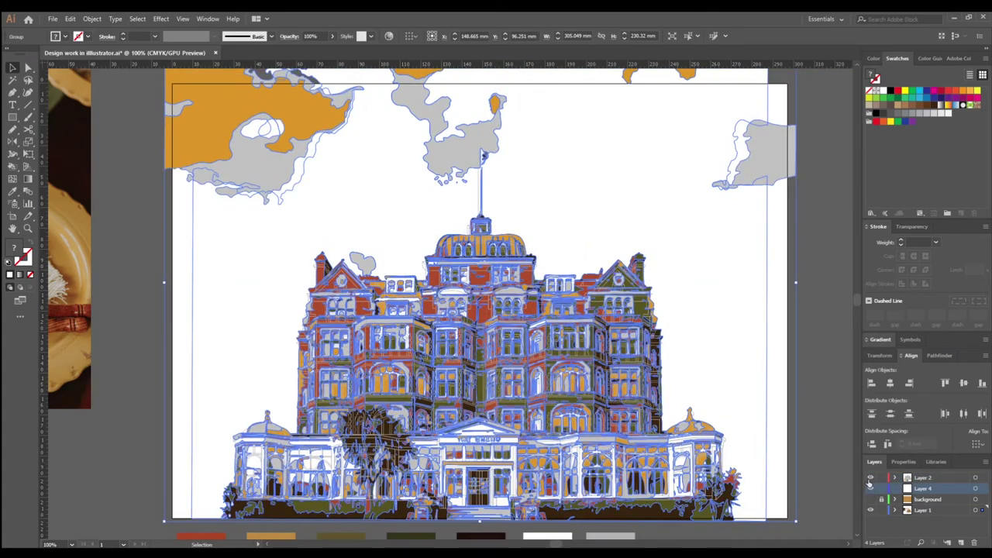
click(870, 488)
click(869, 499)
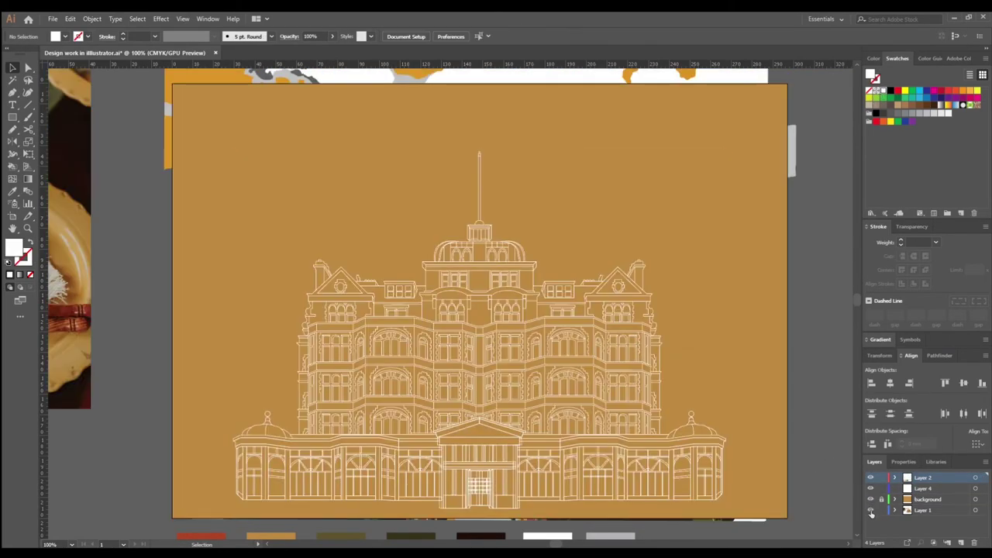
click(871, 510)
drag(923, 510, 922, 496)
Step: Give the Layer 2 line art a white 0.5 pt stroke and zoom in on the artwork
key(ctrl+a)
key(a)
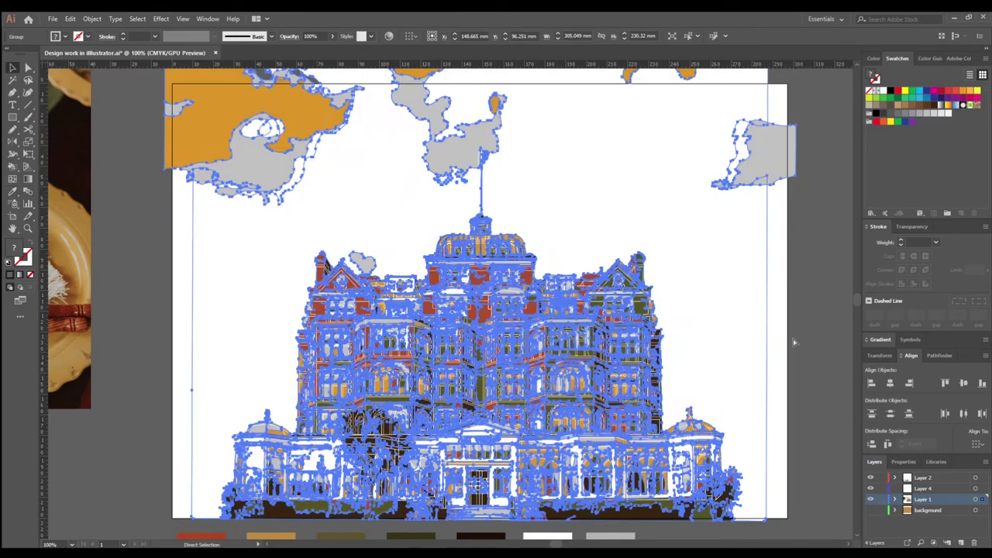
click(794, 342)
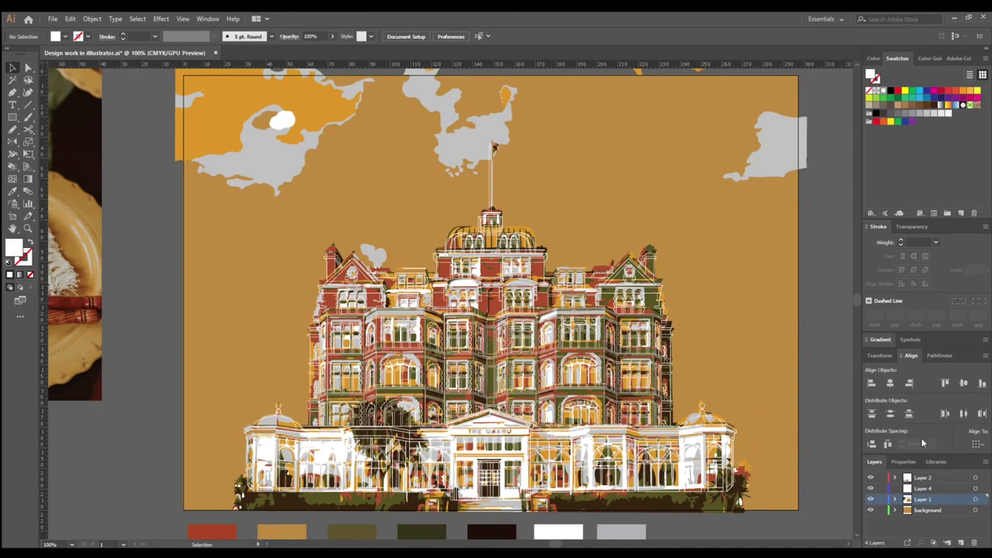
click(975, 477)
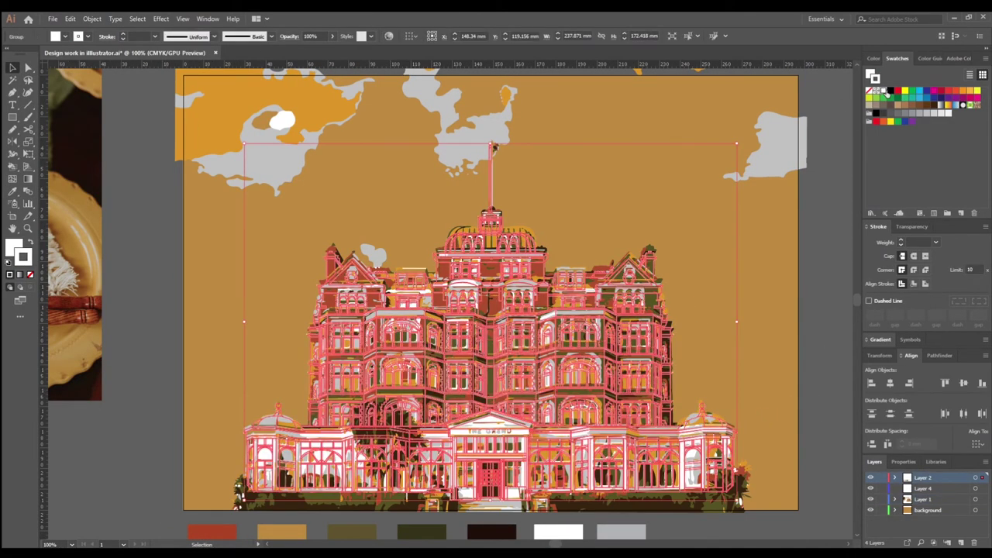
click(234, 268)
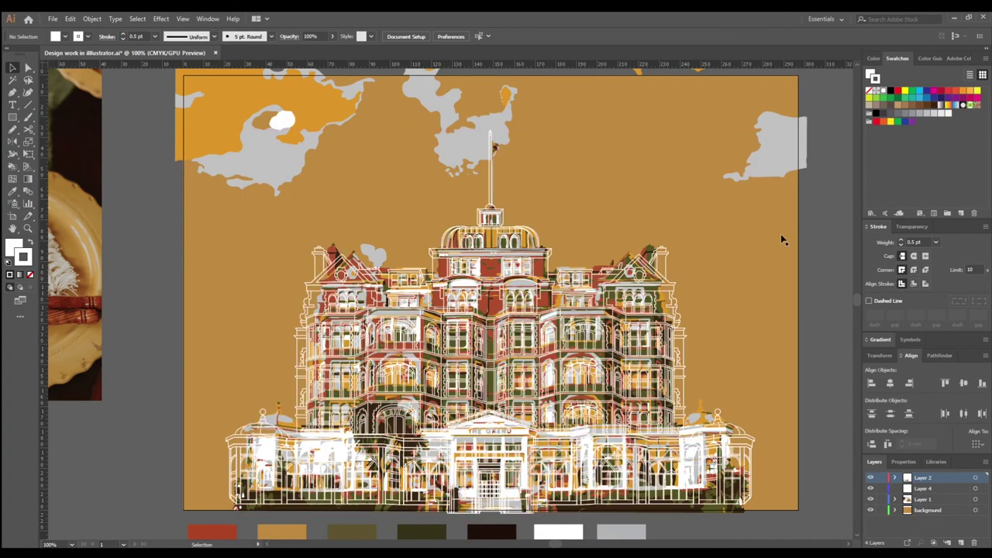
click(686, 242)
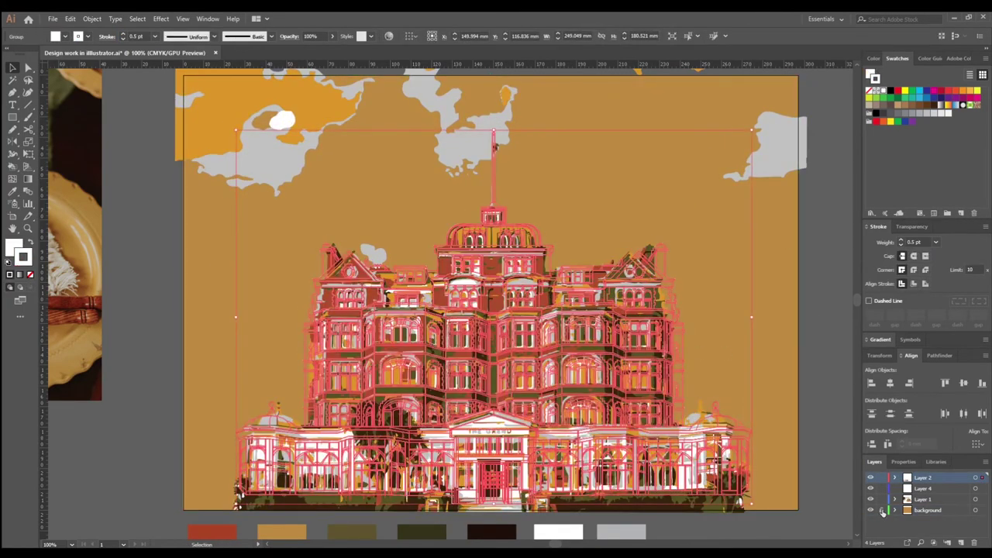
click(787, 346)
key(ctrl+plus)
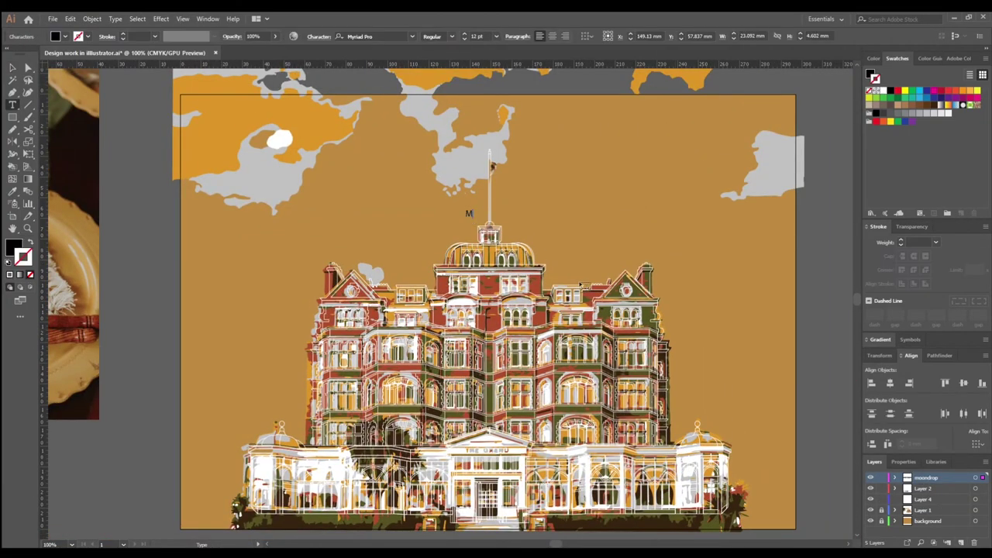
Step: Type the title 'Moondrop' just above the hotel's dome
click(469, 213)
text(Moondrop)
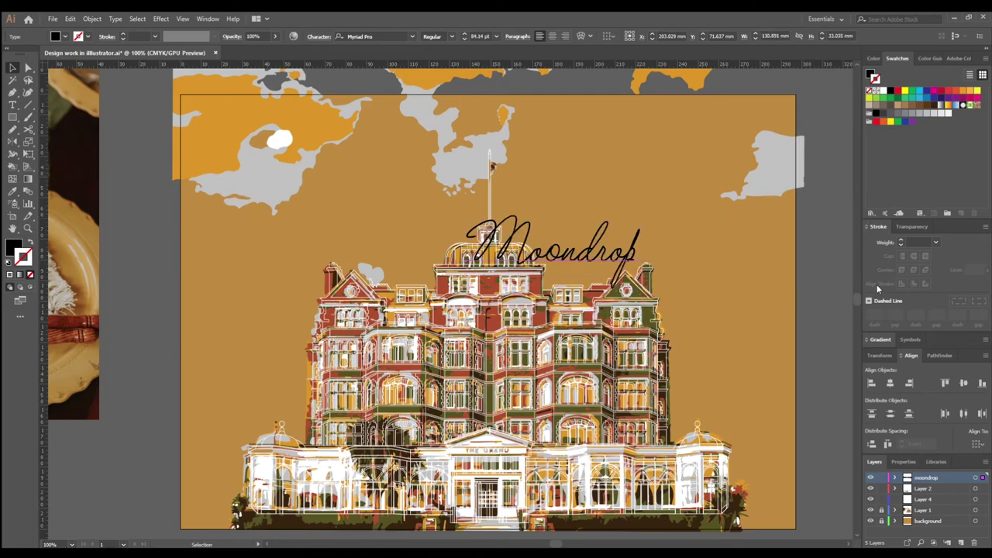